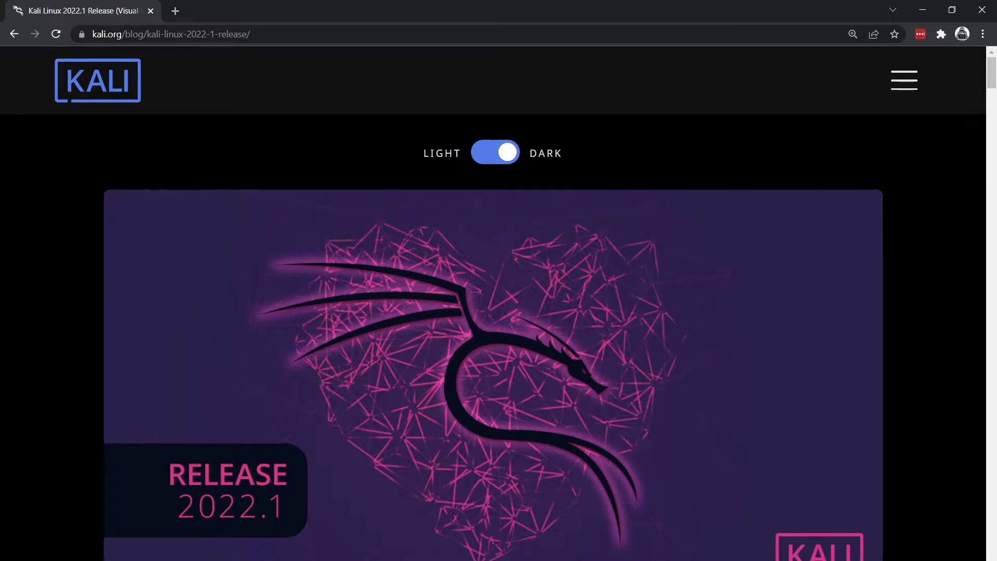
Scroll the Kali 2022.1 post down to 'Visual Refresh: Theme Updates', highlighting 'Everything' in the title
scroll(493, 302, down, 1)
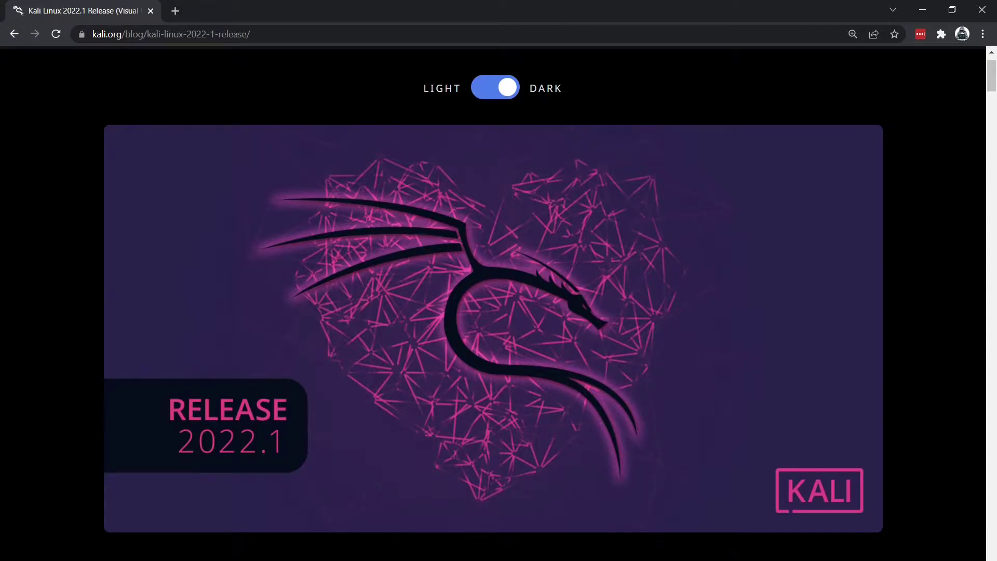
scroll(493, 301, down, 1)
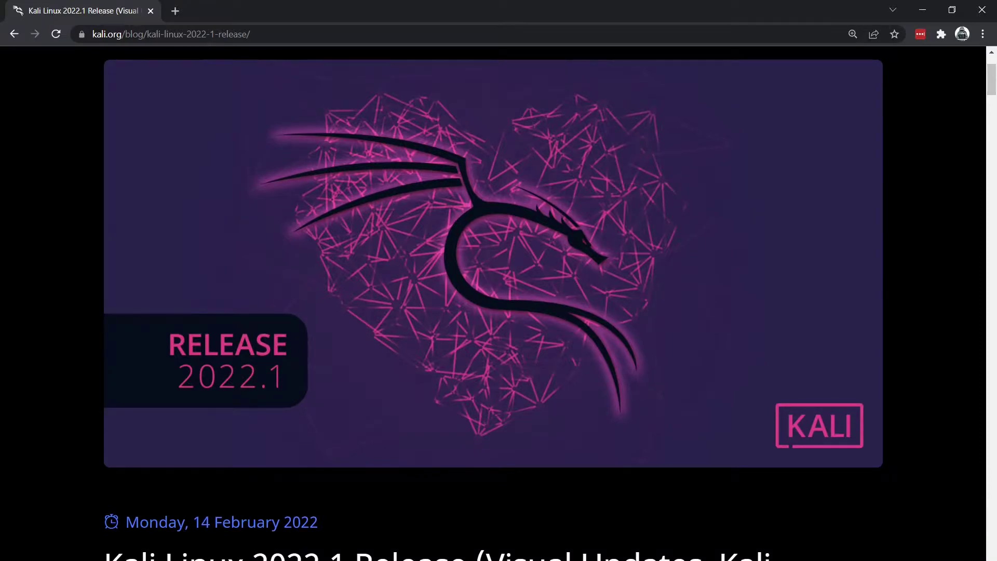
scroll(493, 301, down, 4)
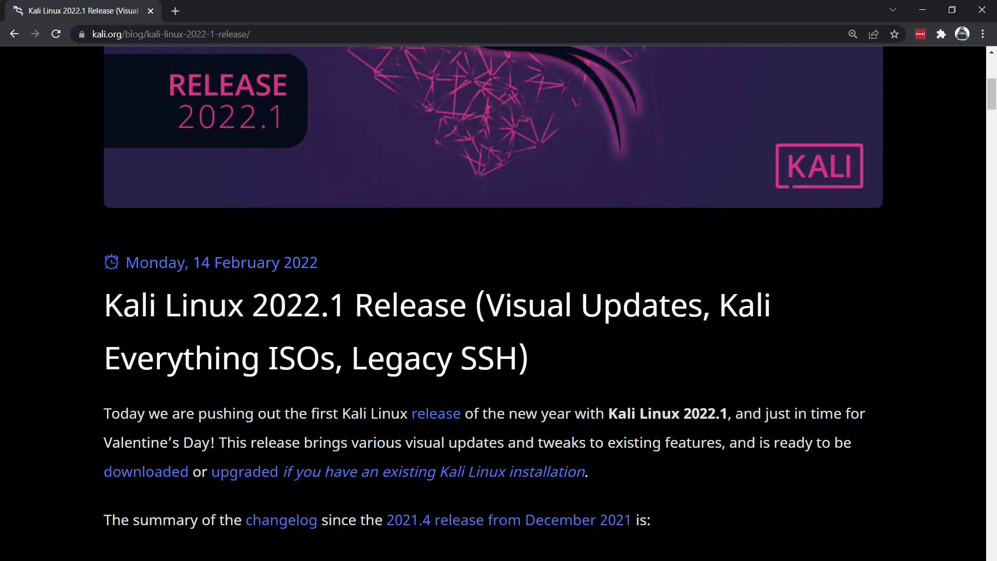
scroll(494, 302, up, 5)
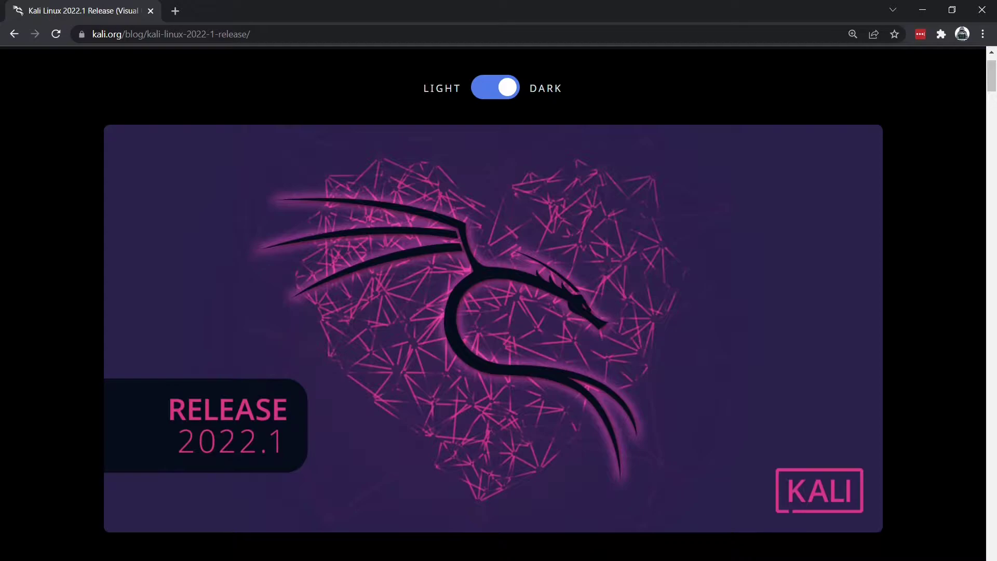
scroll(493, 301, down, 3)
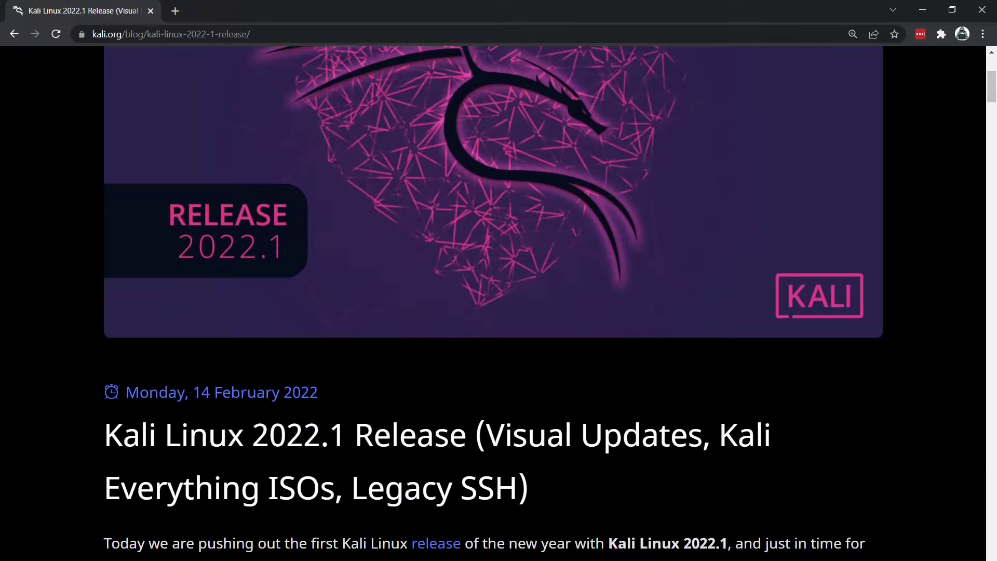
scroll(494, 302, down, 3)
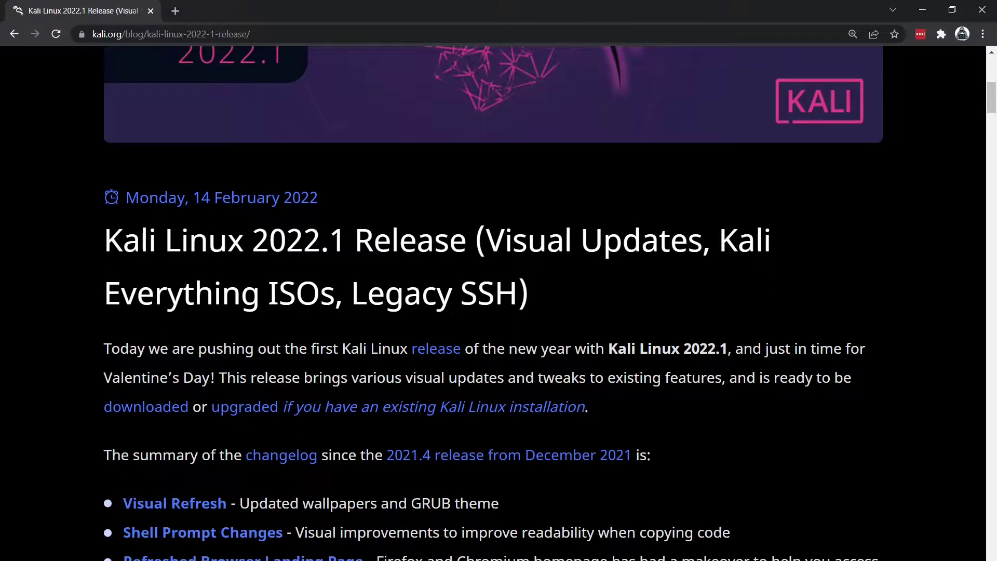
scroll(493, 302, down, 3)
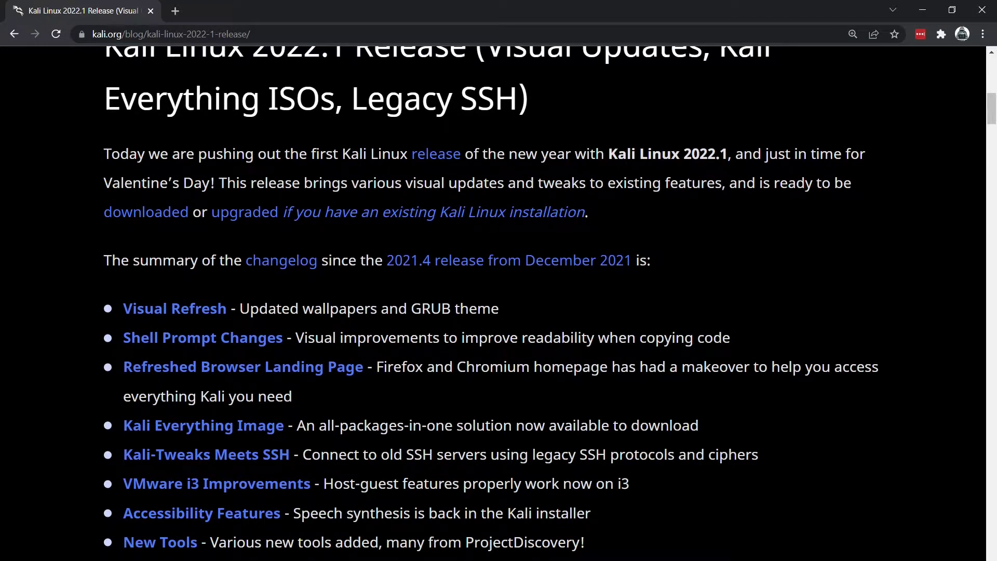
drag(105, 99, 262, 112)
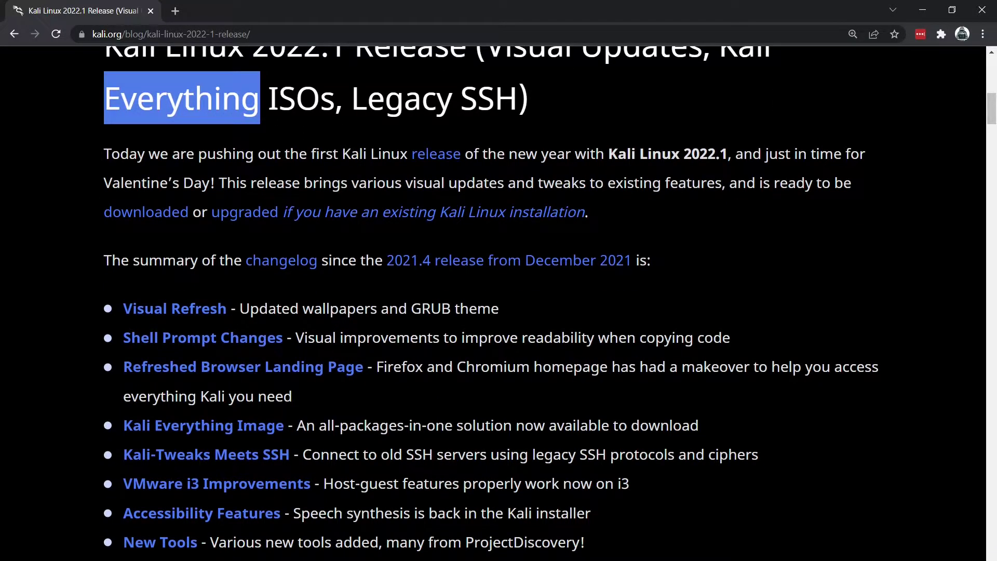
scroll(494, 301, down, 5)
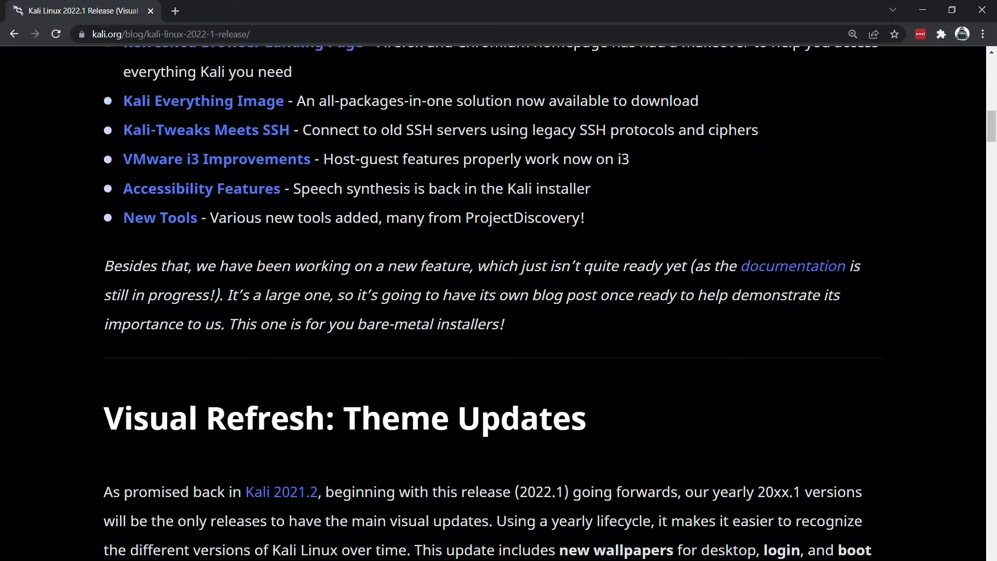
scroll(494, 301, down, 2)
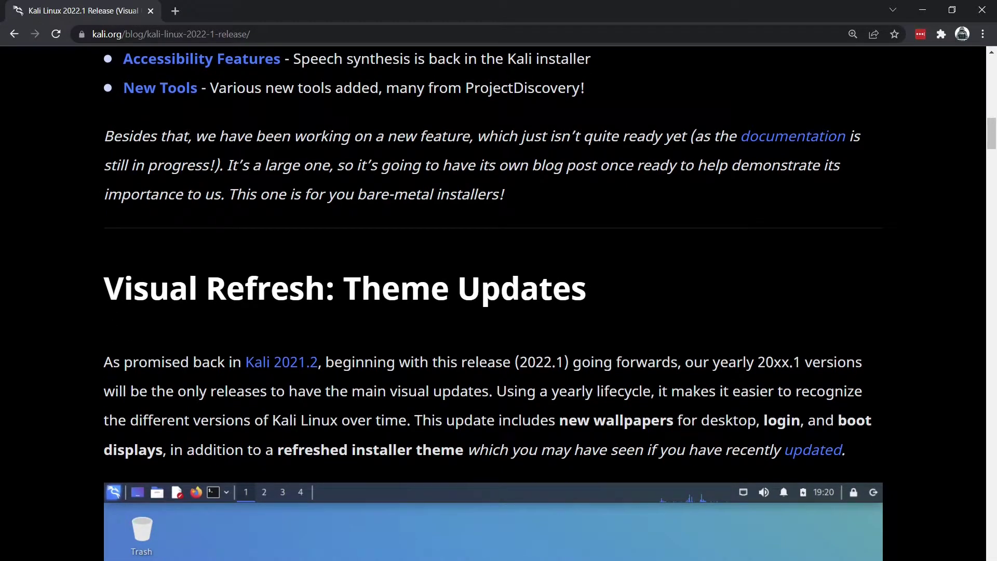
Scroll past New Tools, ARM Updates and Community Shout-outs to 'Download Kali Linux 2022.1'
scroll(494, 301, down, 3)
scroll(493, 301, down, 10)
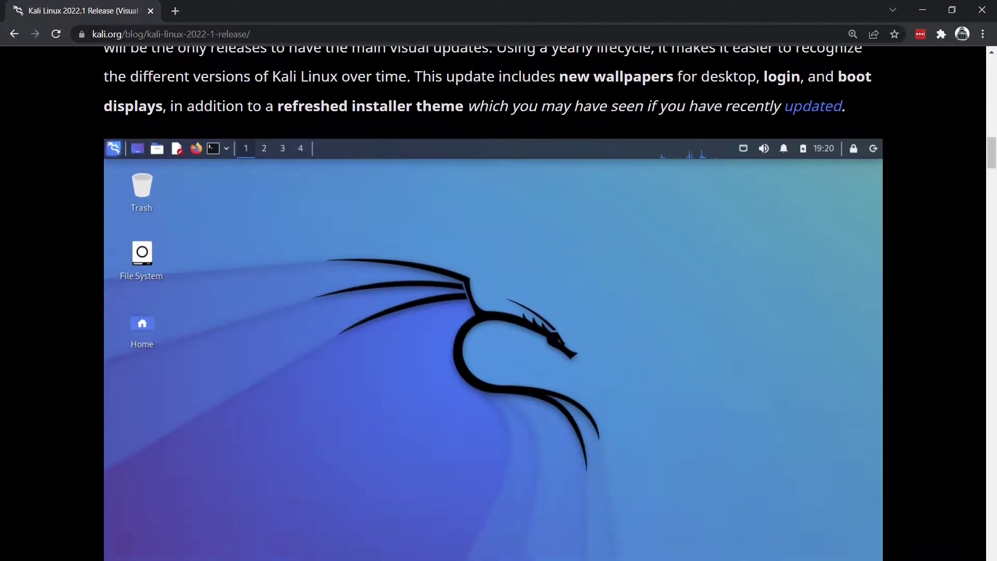
scroll(493, 302, down, 11)
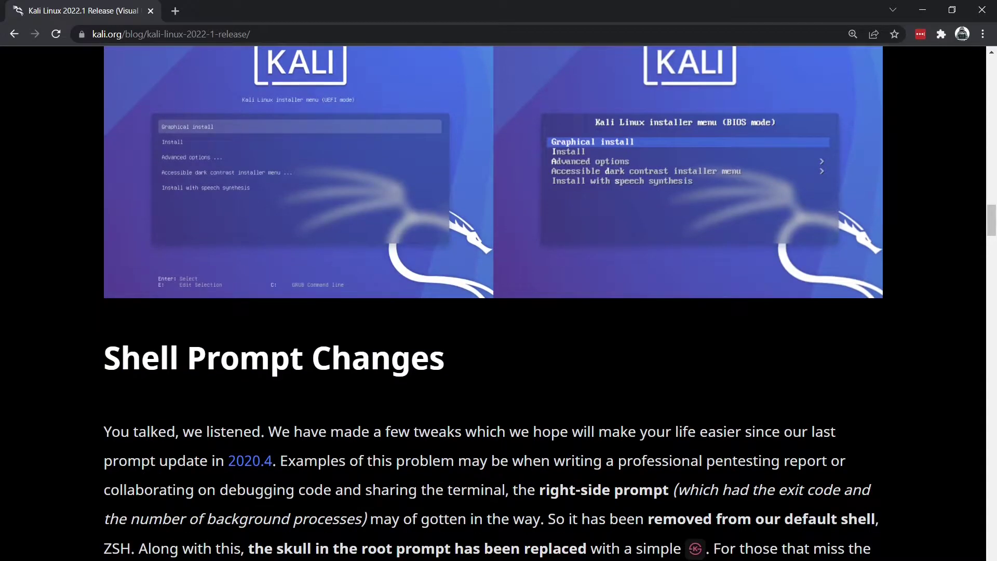
scroll(494, 301, up, 3)
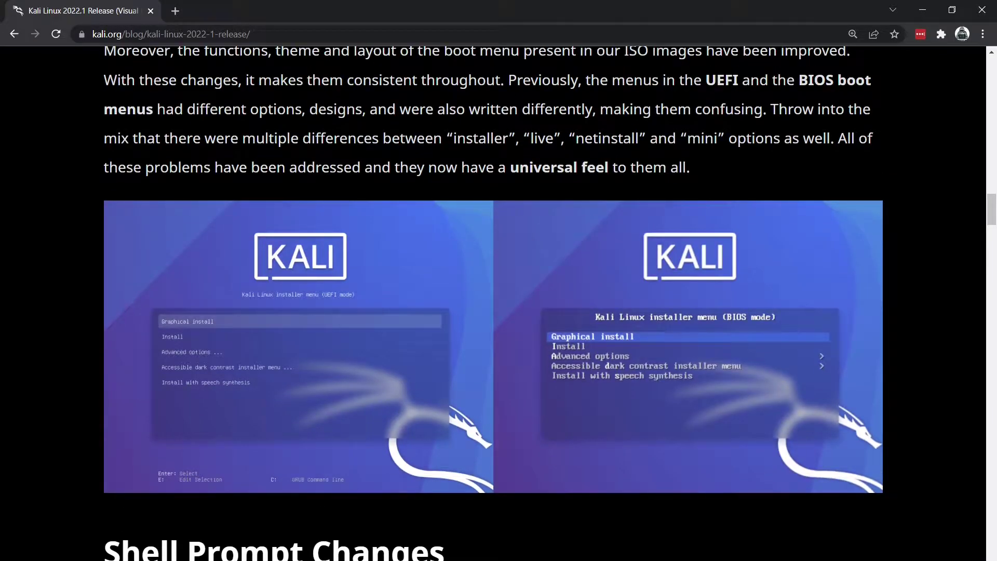
scroll(493, 301, down, 11)
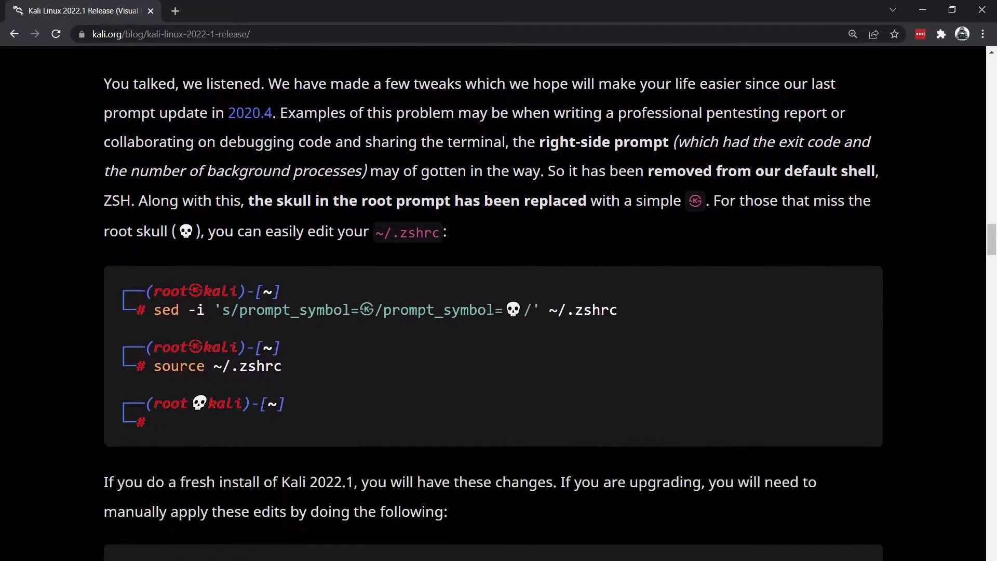
scroll(494, 301, up, 3)
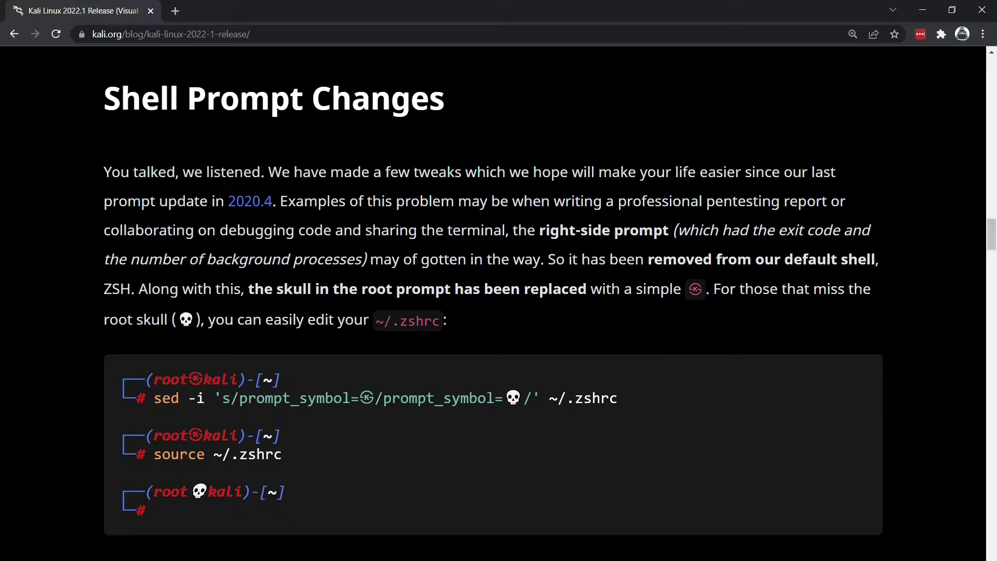
scroll(493, 301, down, 4)
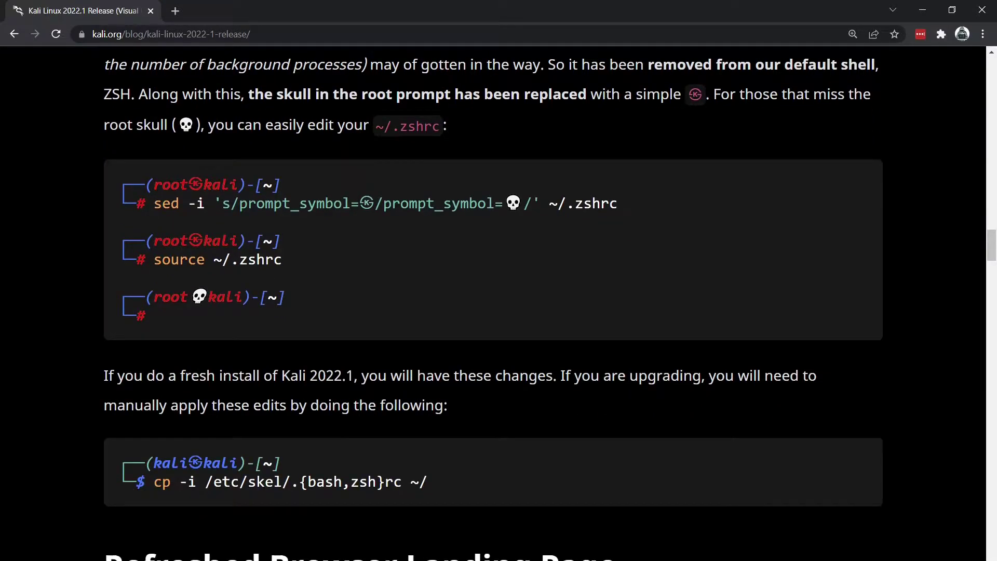
scroll(494, 302, down, 3)
scroll(493, 301, down, 4)
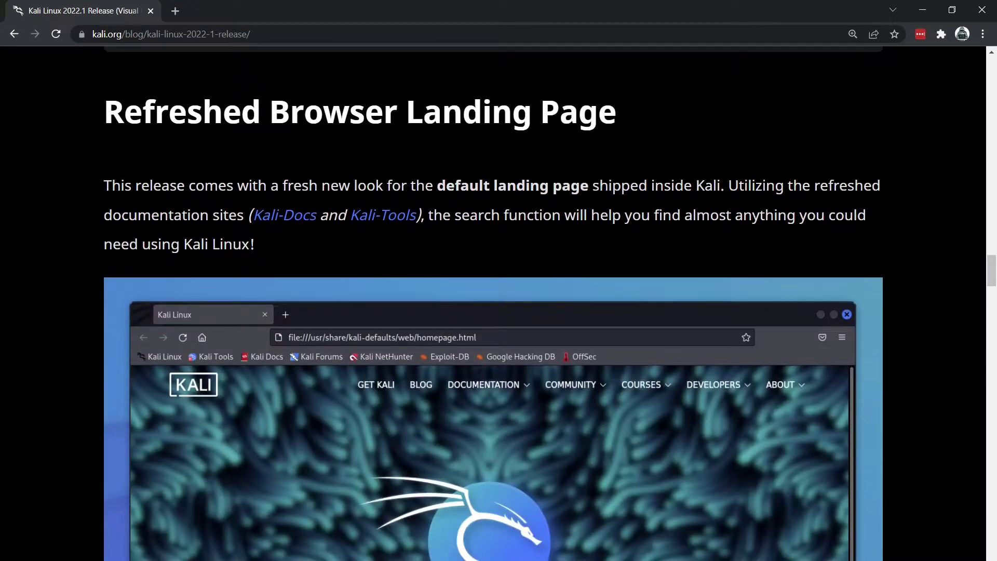
scroll(493, 302, down, 4)
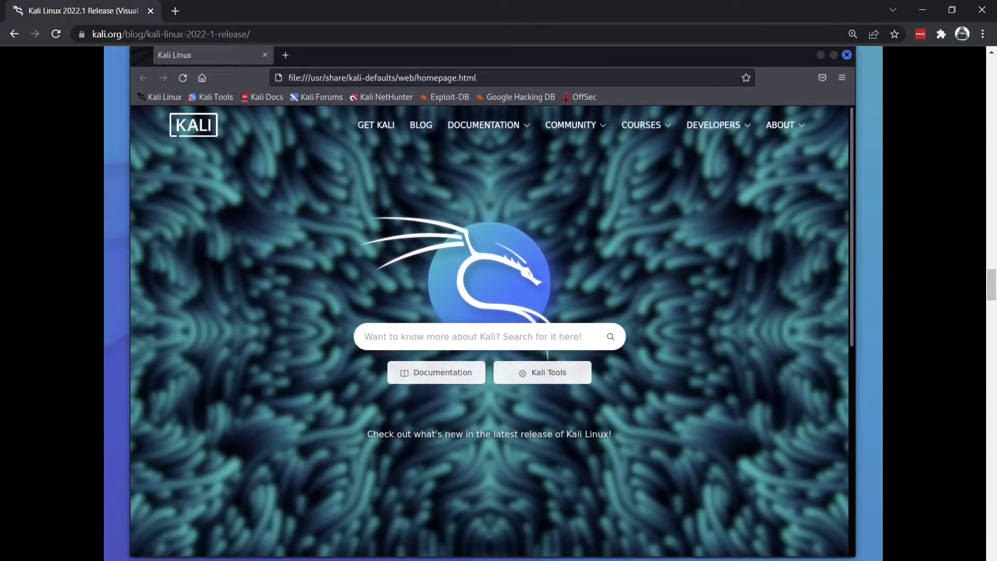
scroll(494, 301, up, 3)
scroll(494, 301, up, 1)
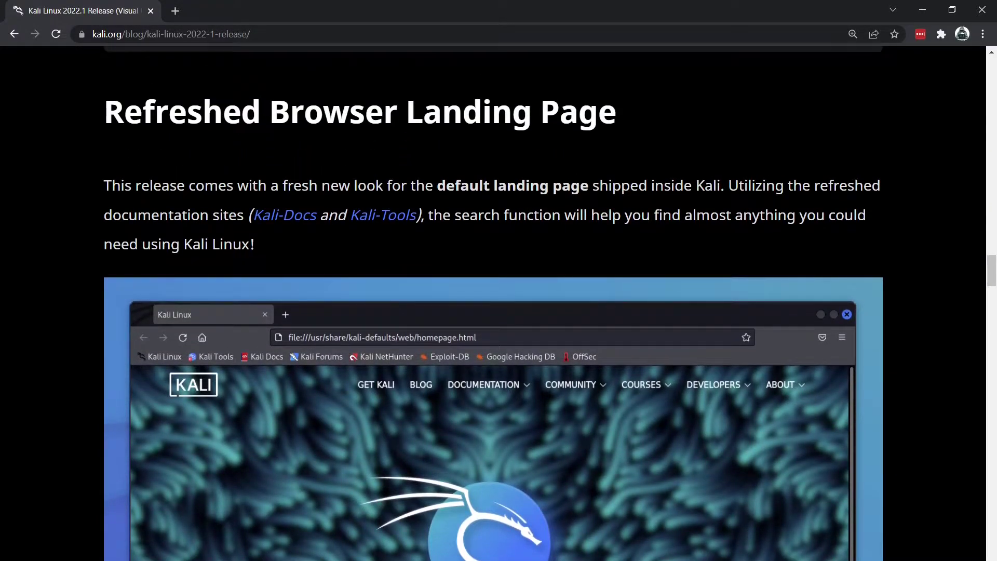
scroll(494, 301, down, 15)
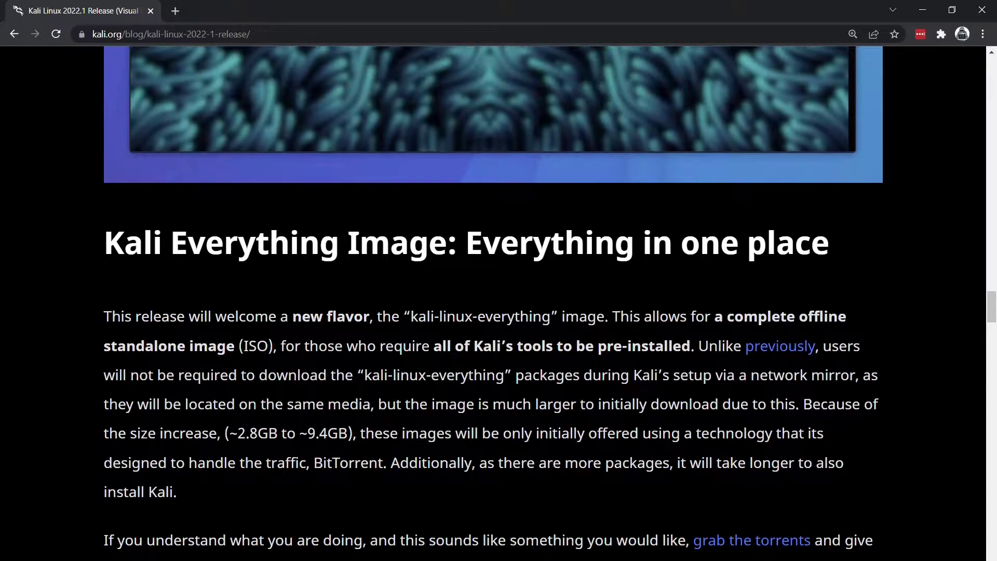
scroll(494, 301, down, 5)
scroll(493, 301, down, 17)
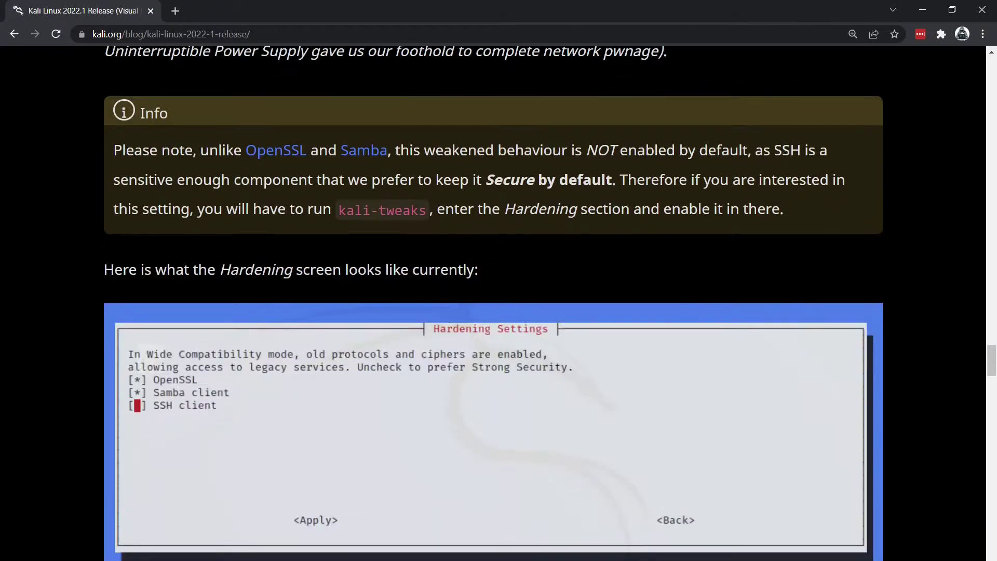
scroll(494, 301, down, 4)
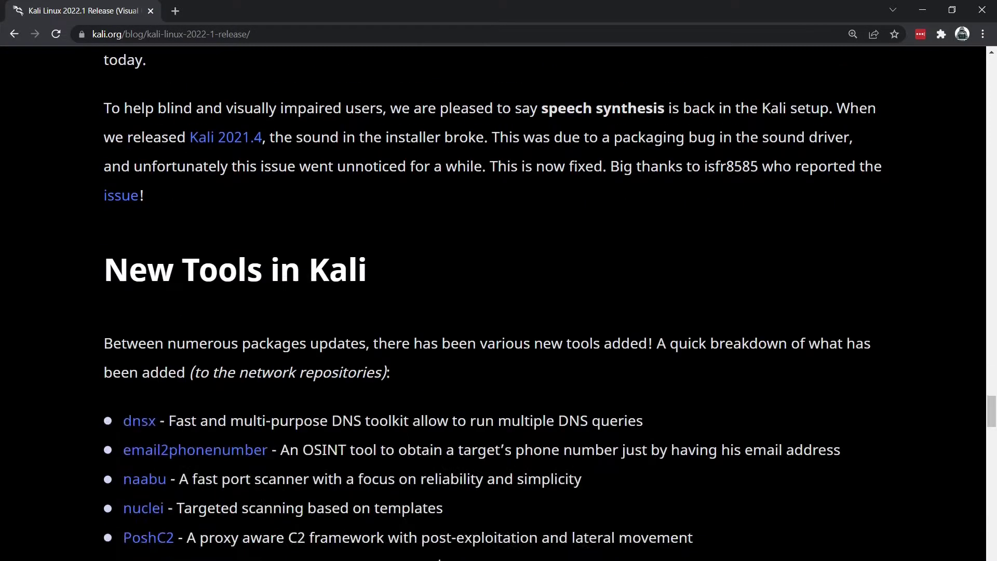
scroll(493, 301, down, 1)
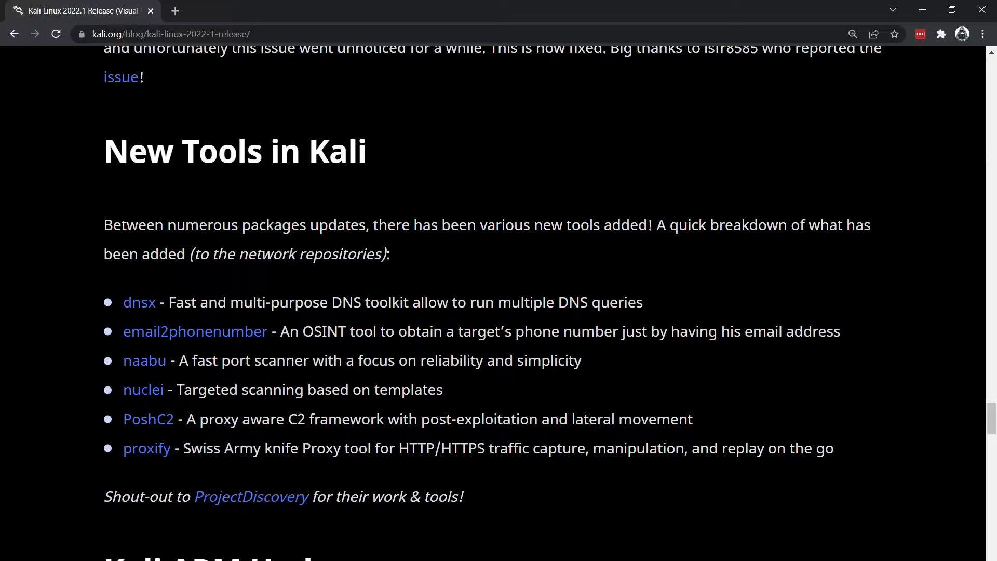
scroll(499, 291, down, 4)
scroll(499, 291, down, 4)
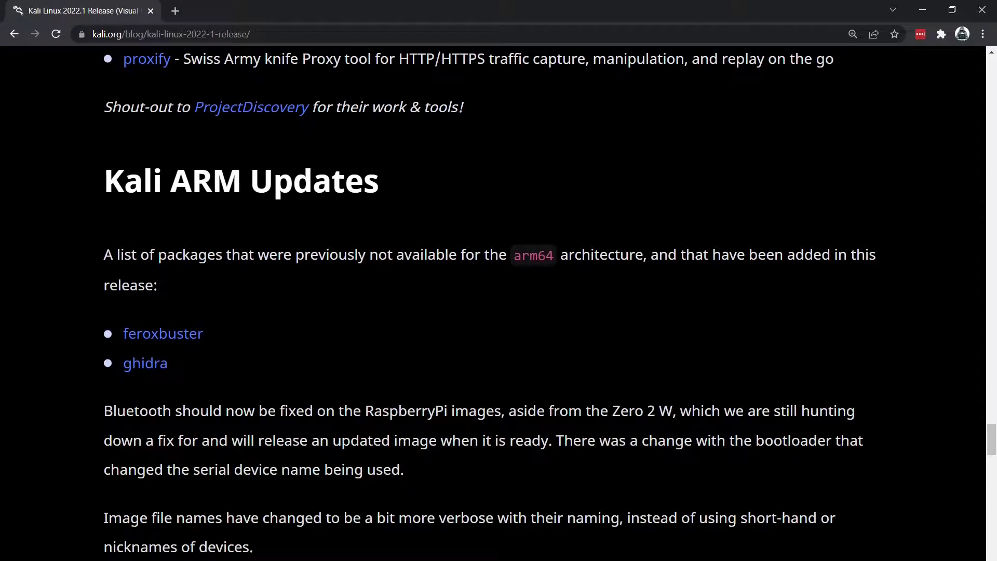
scroll(498, 301, down, 5)
scroll(498, 301, up, 5)
scroll(499, 303, down, 9)
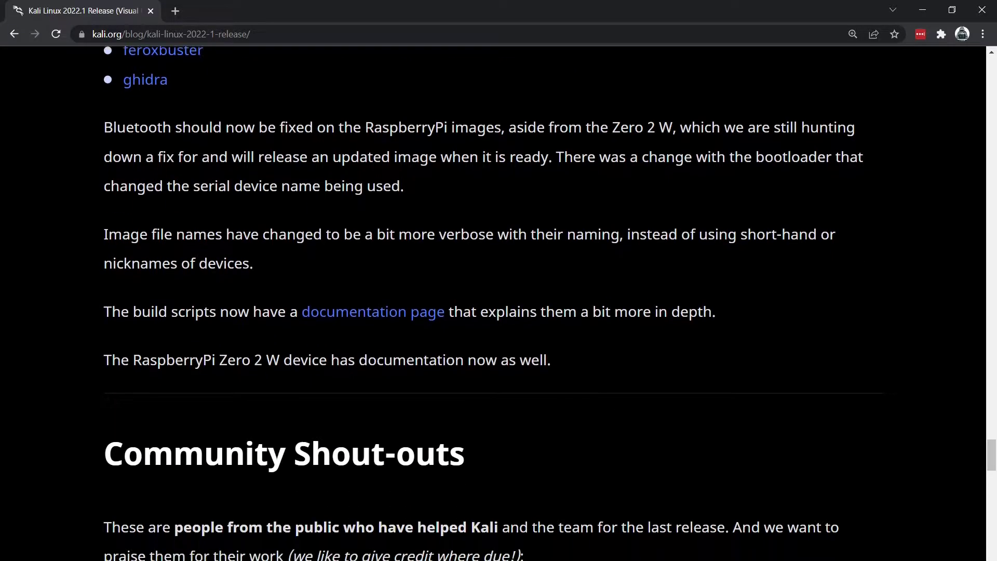
scroll(499, 304, down, 5)
scroll(499, 304, down, 2)
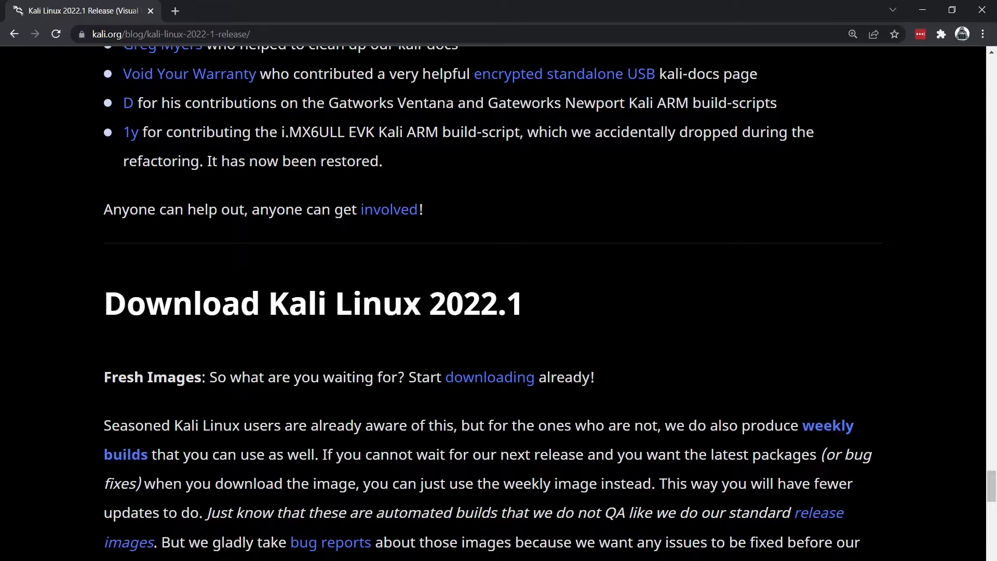
Open the post's 'downloading' link in a new tab and switch to the Get Kali page
right_click(481, 379)
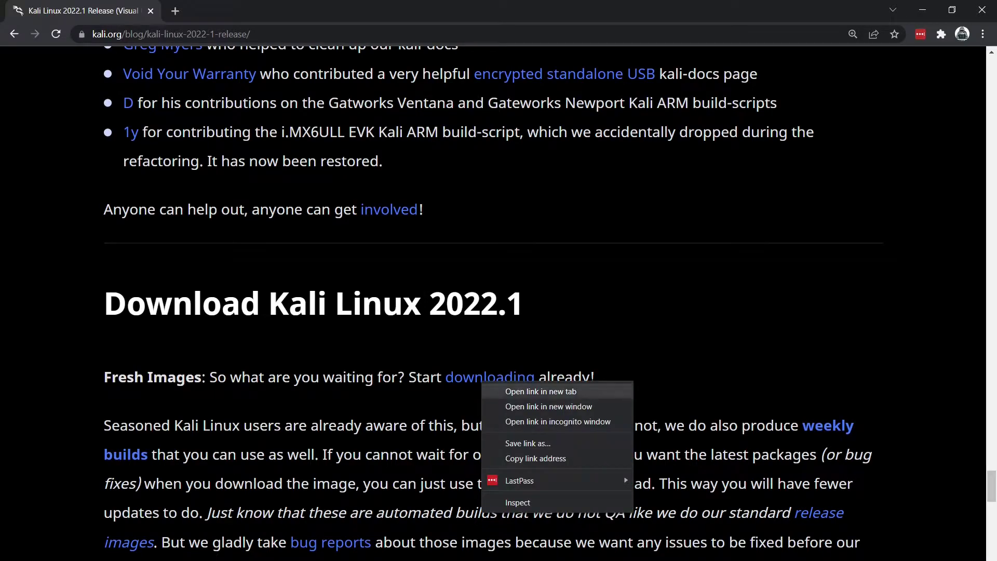
click(511, 389)
key(ctrl+Tab)
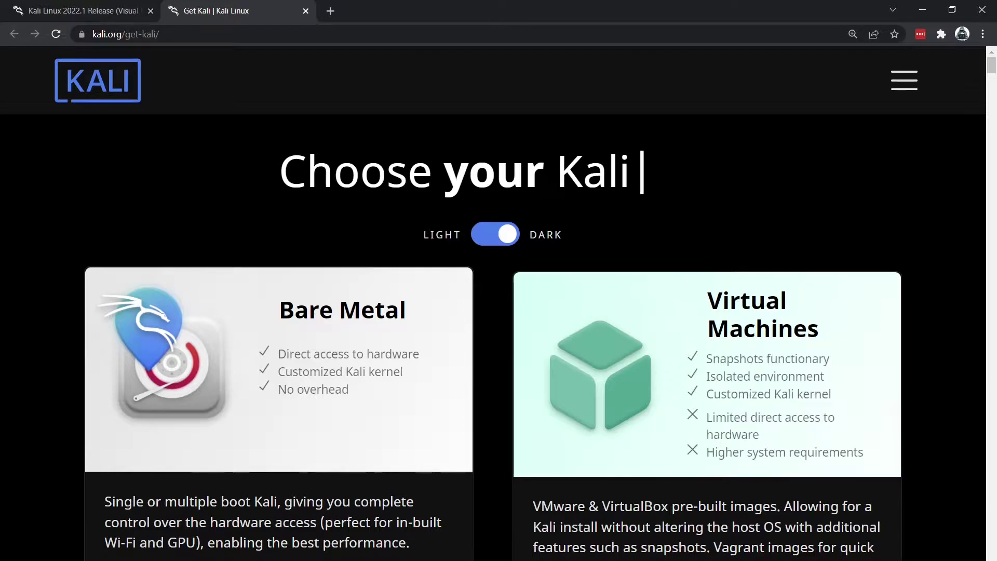
scroll(494, 301, down, 1)
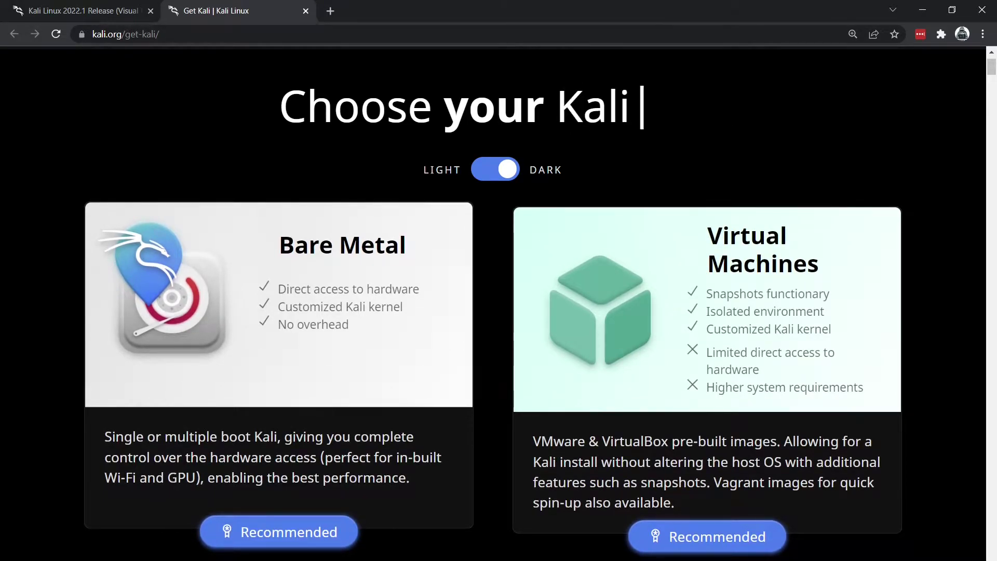
On Get Kali, try Apple M1, return to 64-bit, and scroll to the Weekly/Everything/NetInstaller images
scroll(498, 301, down, 10)
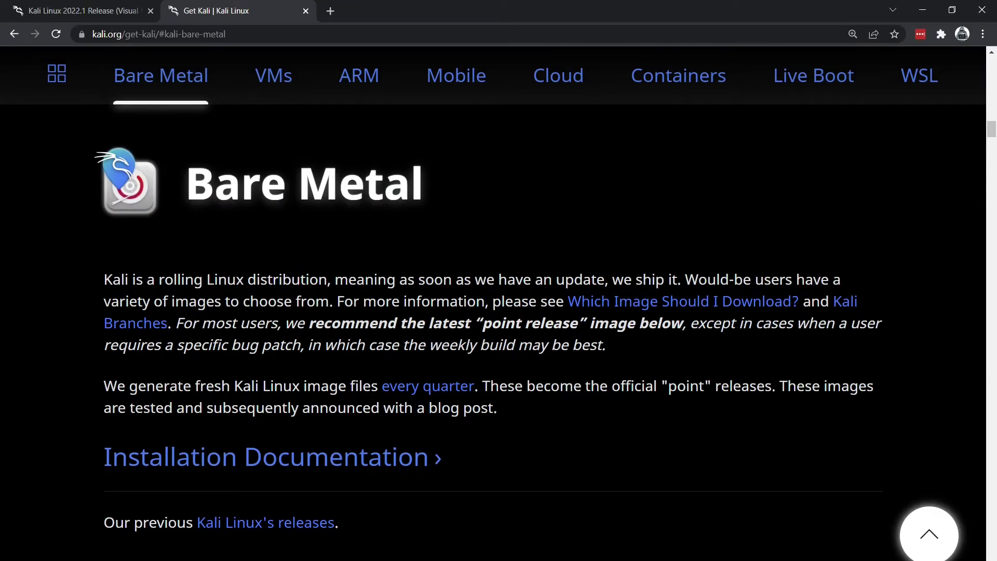
scroll(499, 302, up, 5)
scroll(499, 302, down, 5)
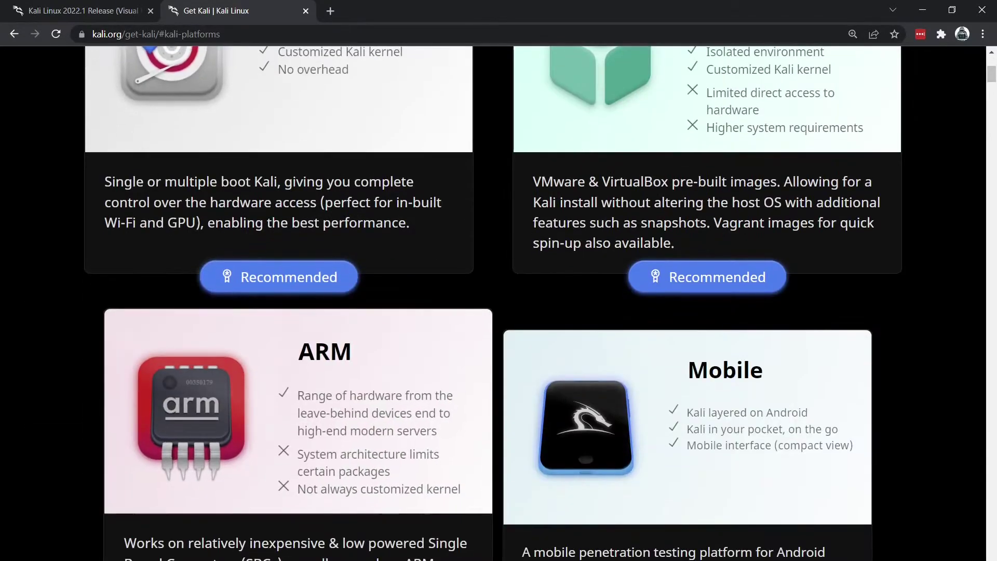
scroll(499, 302, down, 10)
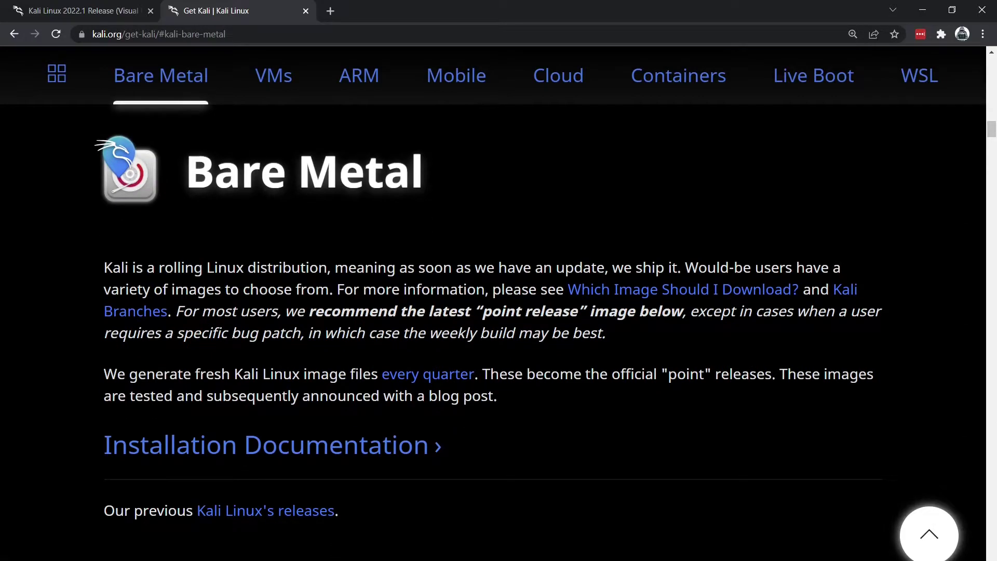
scroll(498, 301, down, 8)
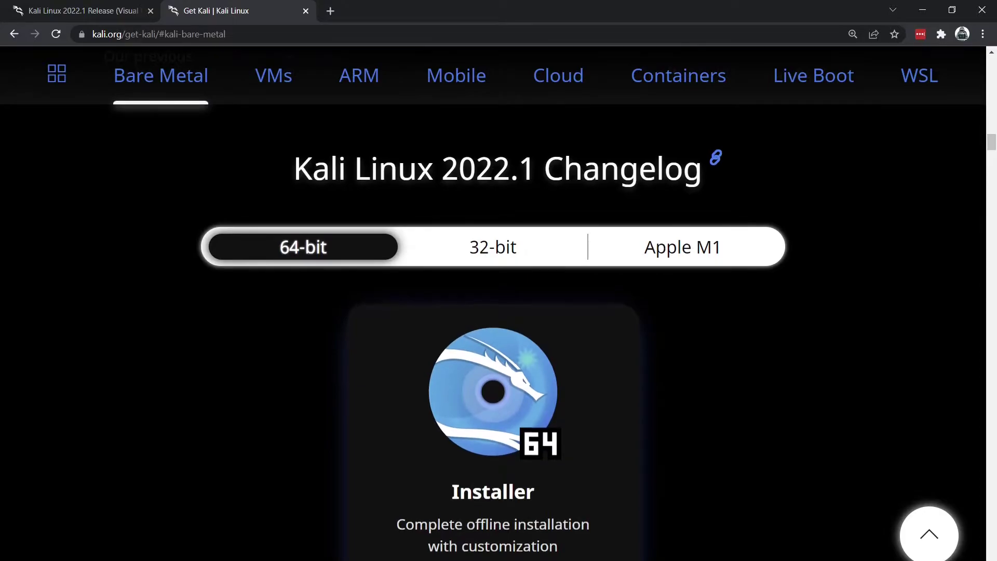
scroll(498, 302, down, 5)
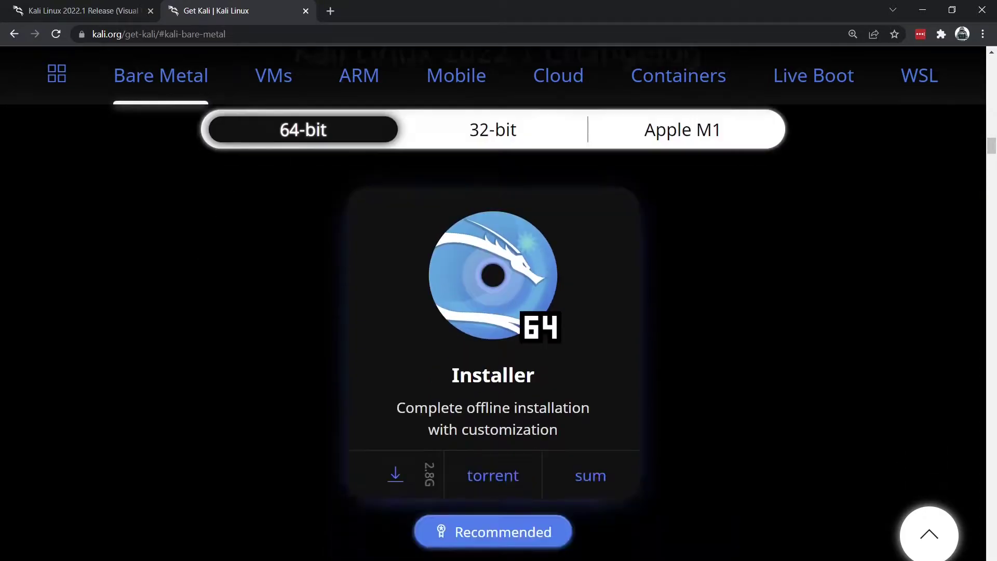
scroll(498, 301, up, 4)
click(682, 182)
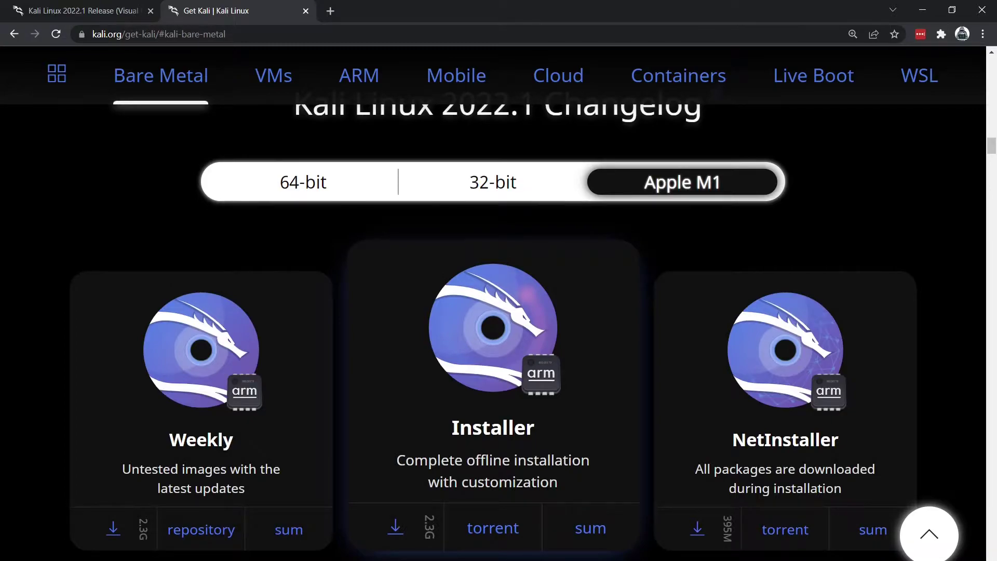
click(303, 182)
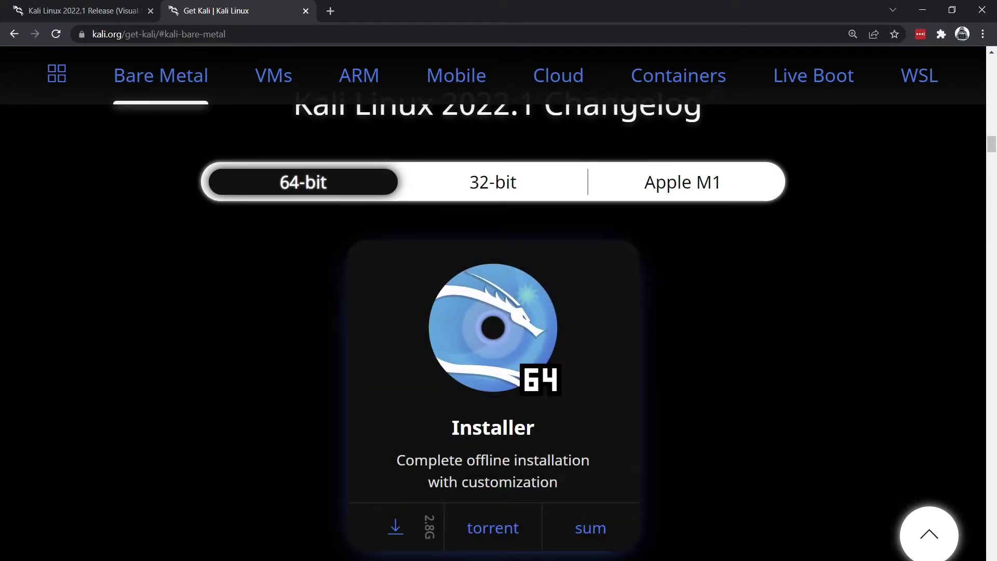
scroll(499, 312, down, 7)
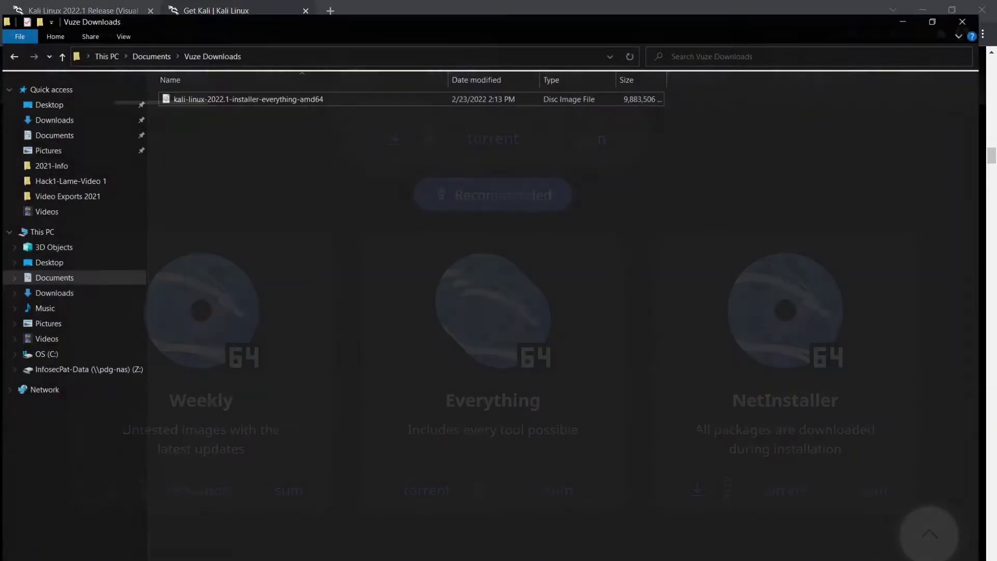
Check the Kali everything-amd64 ISO in Vuze Downloads, then launch VirtualBox from the desktop
click(63, 535)
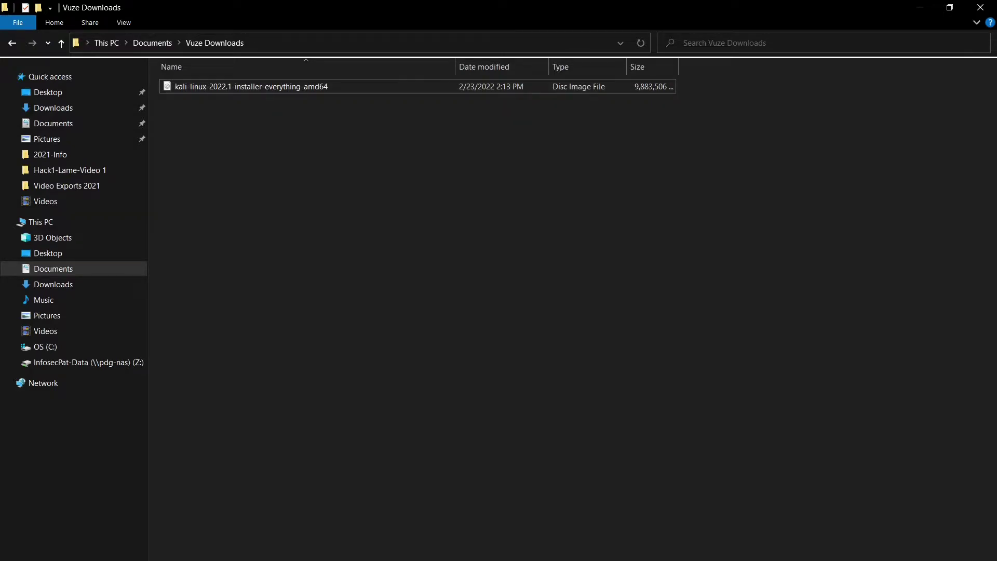
click(919, 7)
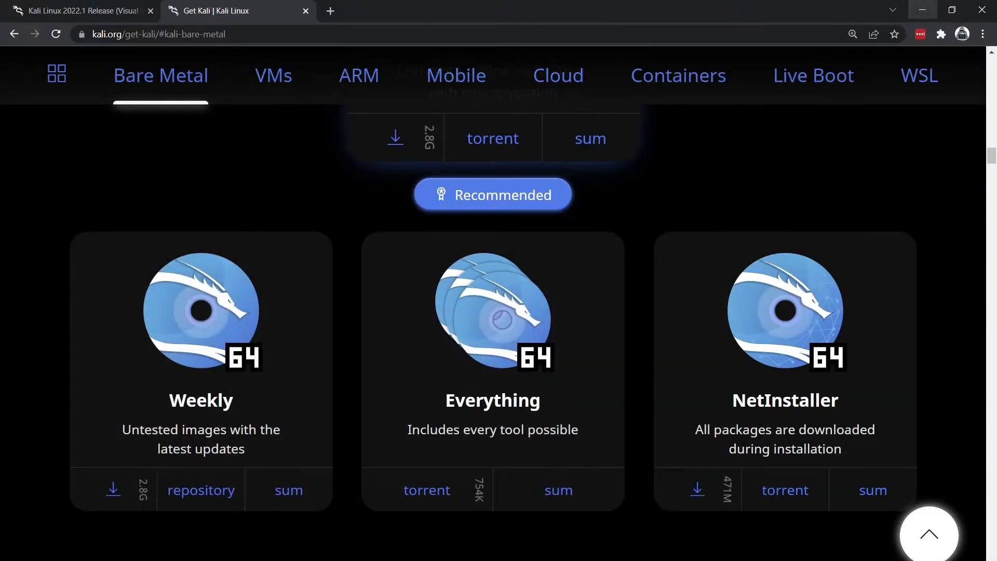
click(922, 10)
click(172, 95)
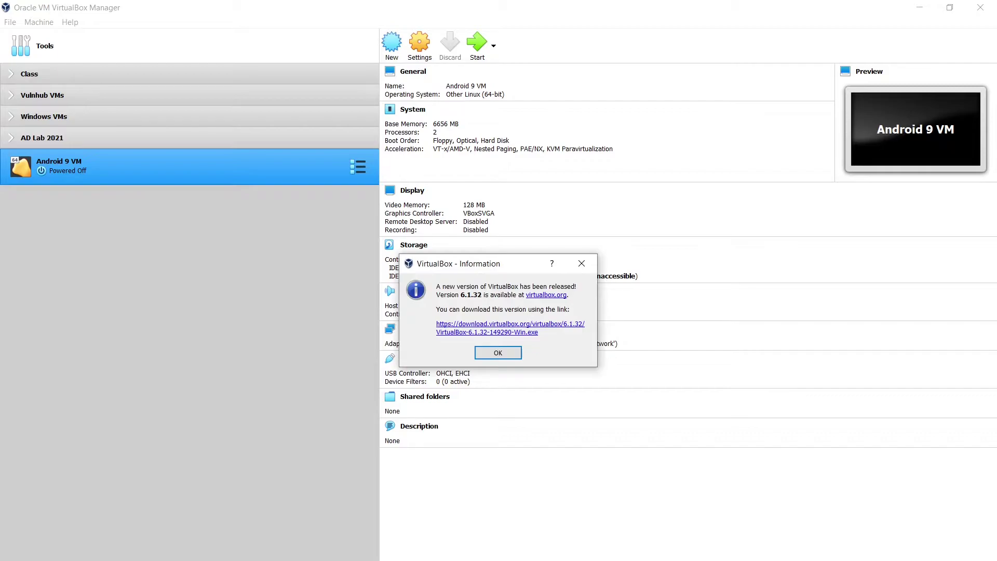
Dismiss the update notice and begin a new virtual machine named Kali-2022-VM
key(Return)
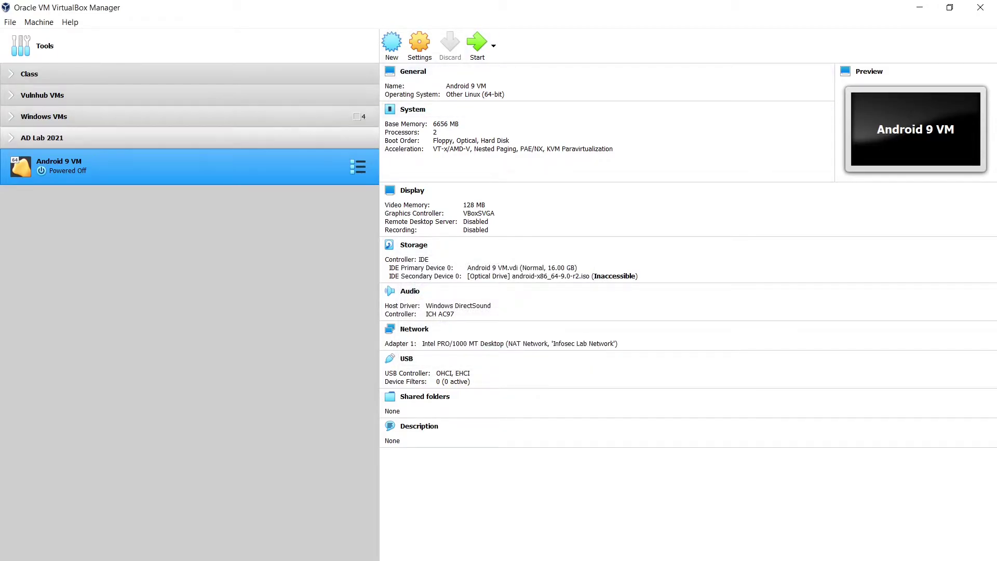
click(46, 45)
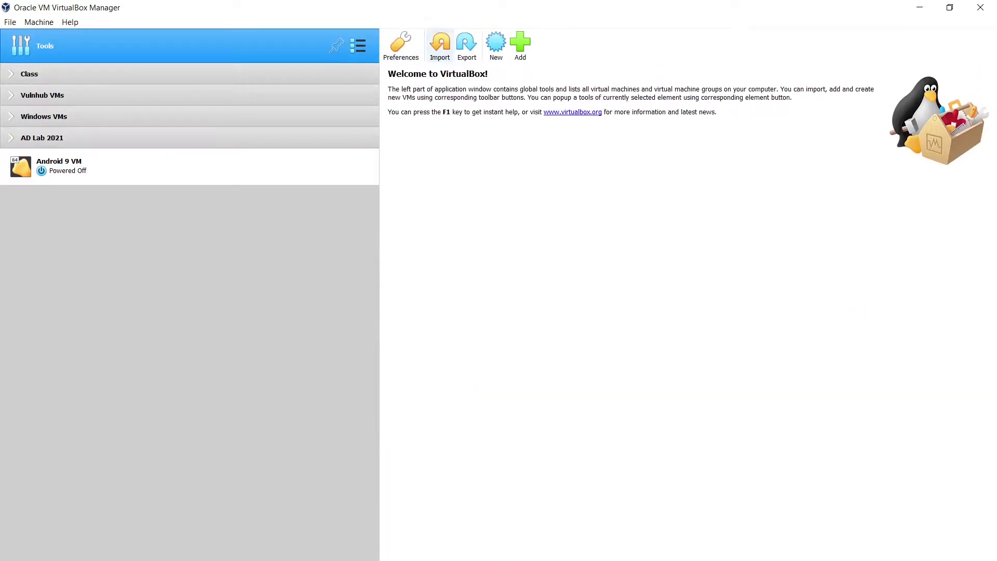
click(496, 44)
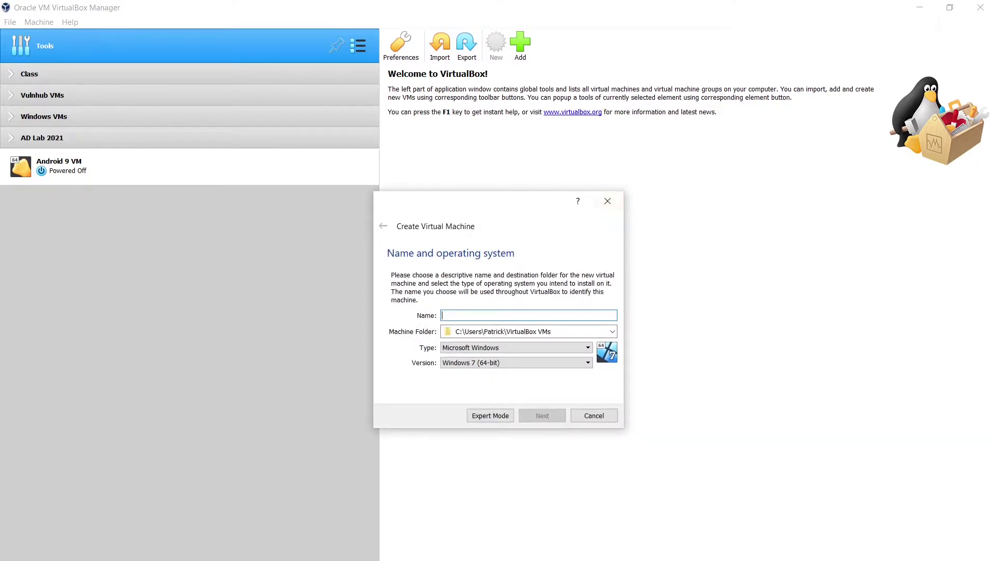
text(Ka)
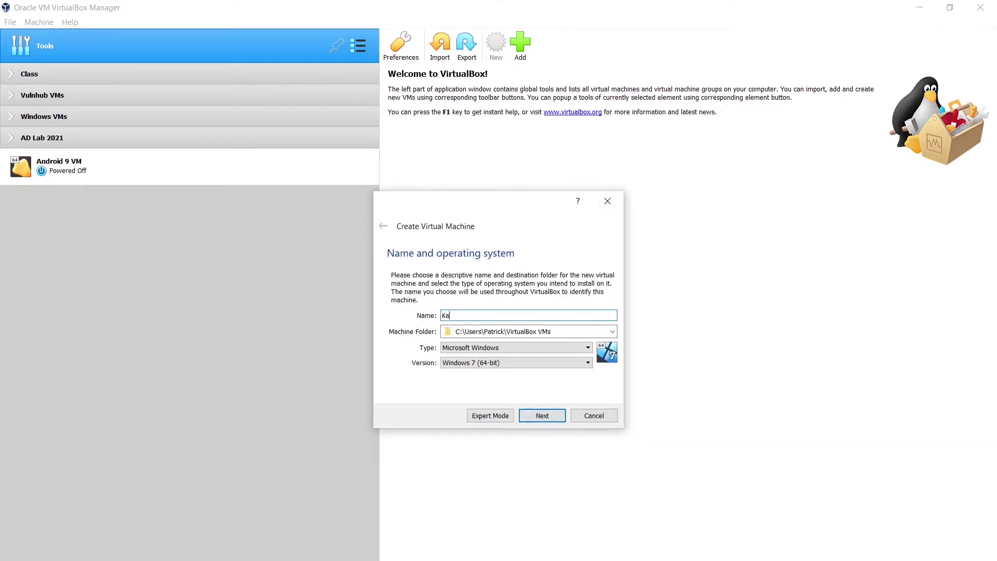
text(li-2022-VM)
key(Tab)
key(Tab)
key(alt+Down)
key(Down)
key(Down)
key(Return)
Set type Linux, version Other Linux (64-bit), memory 8704 MB, and create a new hard disk
click(517, 348)
click(467, 367)
click(516, 362)
scroll(511, 411, down, 4)
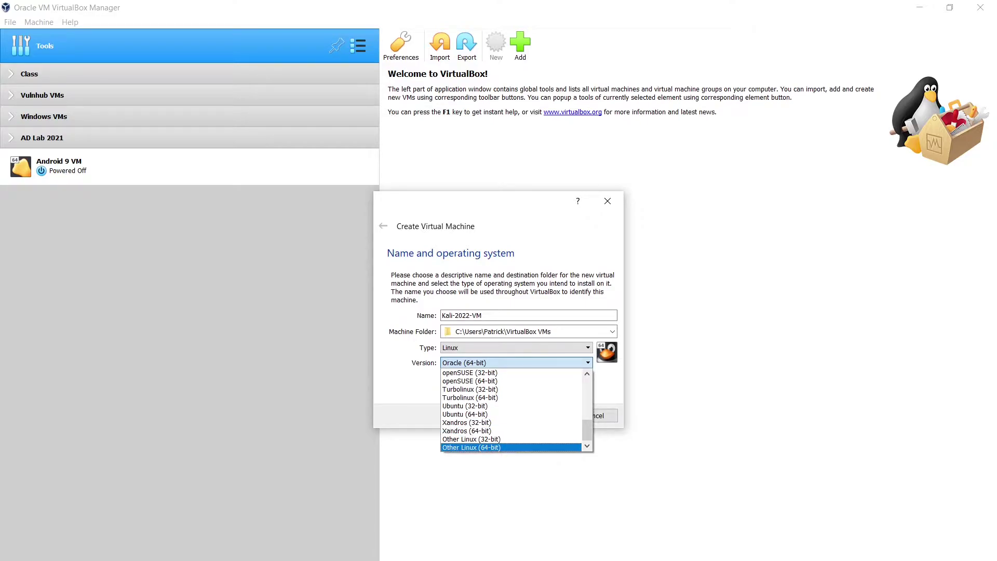
key(Return)
key(Return)
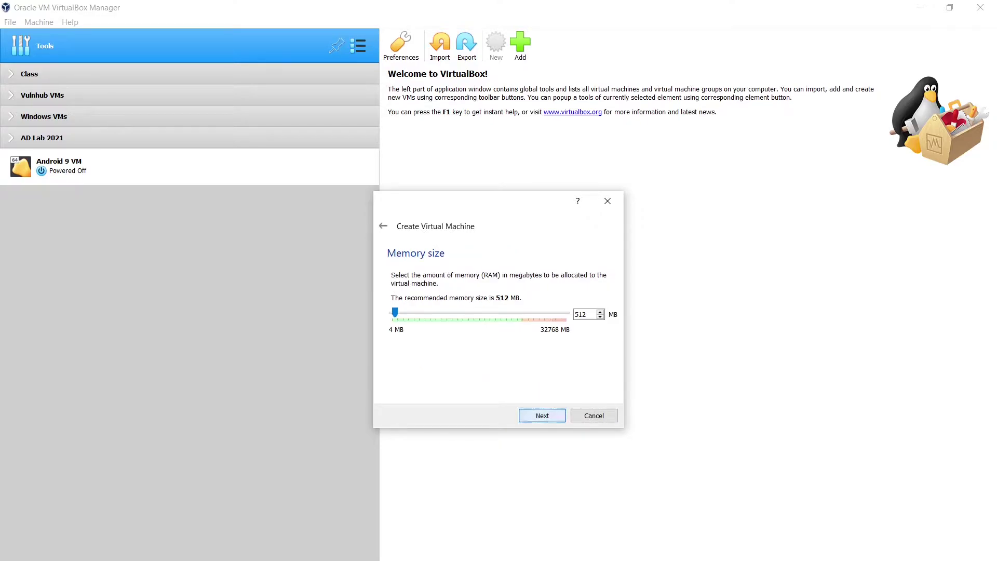
key(Right)
key(Right)
key(Right)
key(Right)
key(Right)
key(Right)
key(Right)
key(Right)
key(Right)
key(Right)
key(Right)
key(Right)
key(Right)
key(Right)
key(Right)
key(Right)
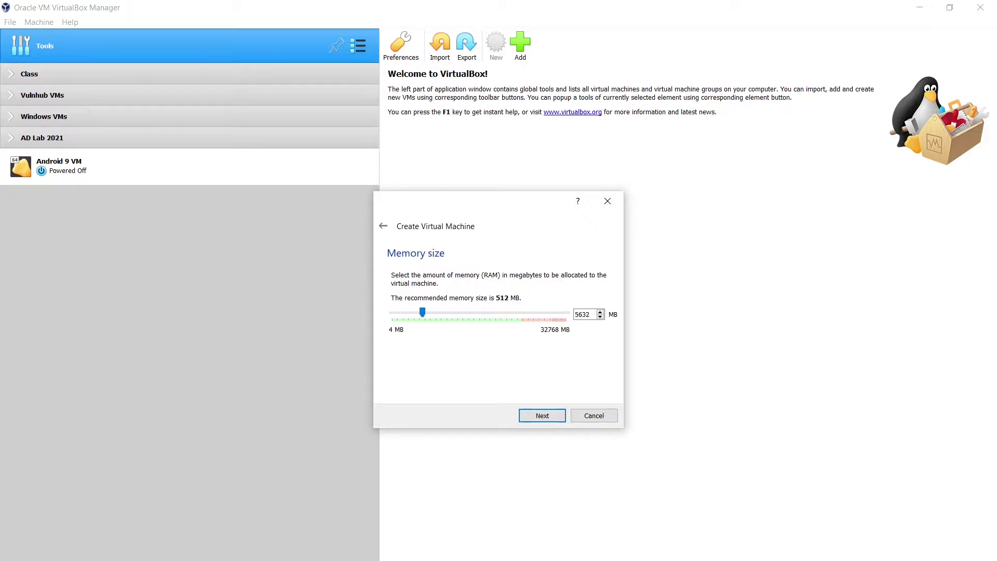
key(Return)
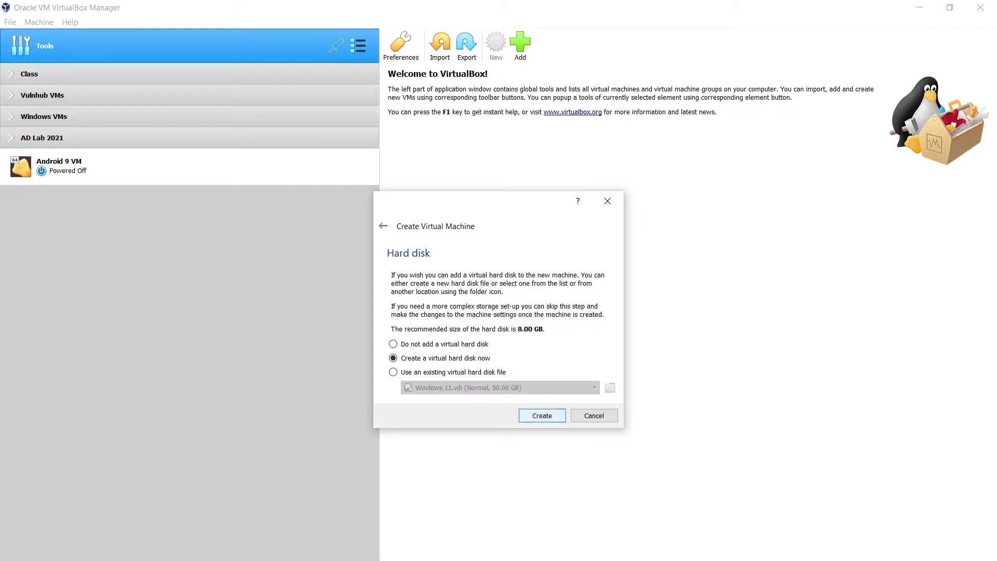
key(Return)
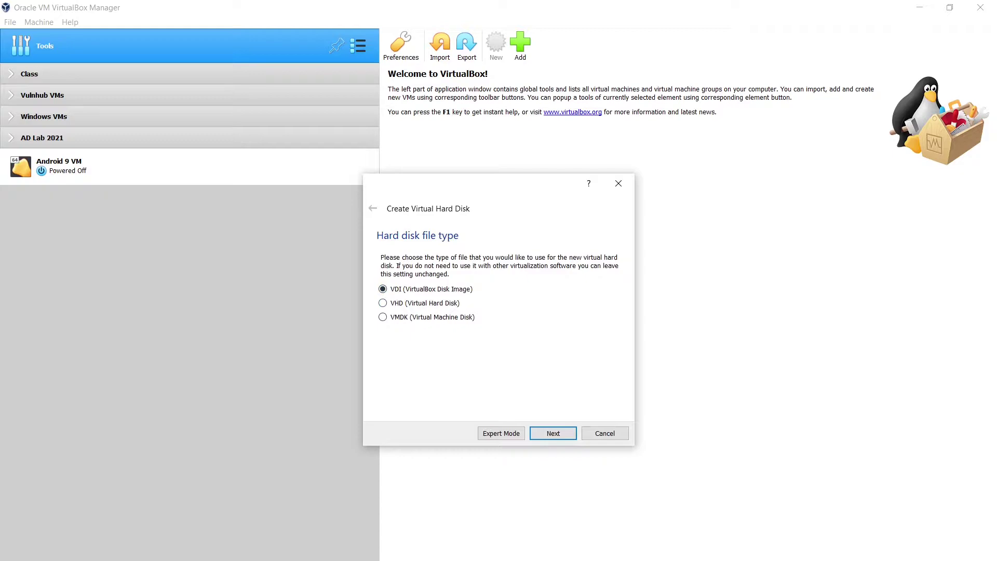
Create a dynamically allocated 64 GB VDI disk, Kali-2022-VM.vdi, to finish the VM
key(Return)
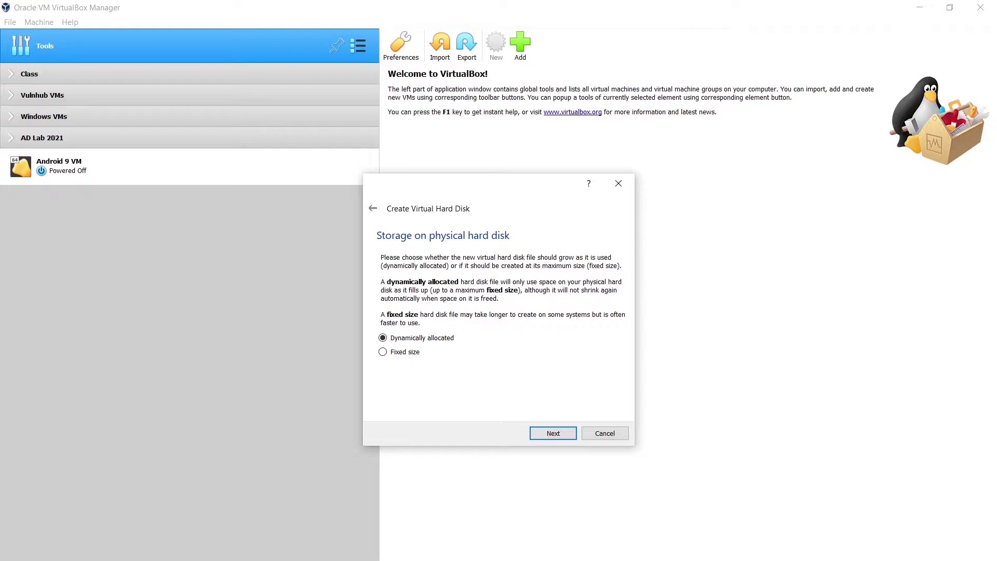
click(383, 351)
click(383, 337)
key(Return)
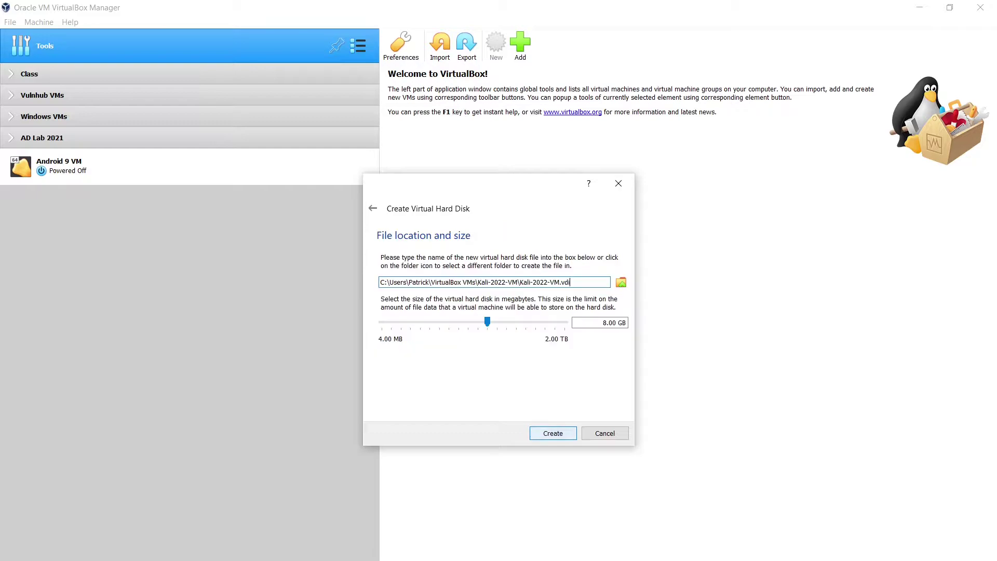
key(Tab)
key(Right)
key(Right)
key(Right)
key(Return)
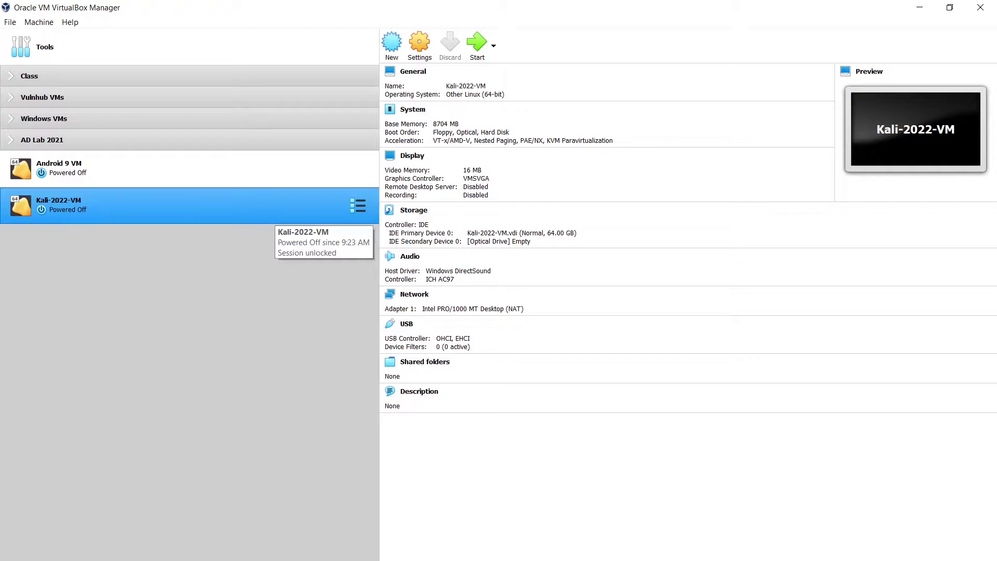
In Kali-2022-VM's settings, raise the video memory to 128 MB
right_click(274, 204)
click(291, 213)
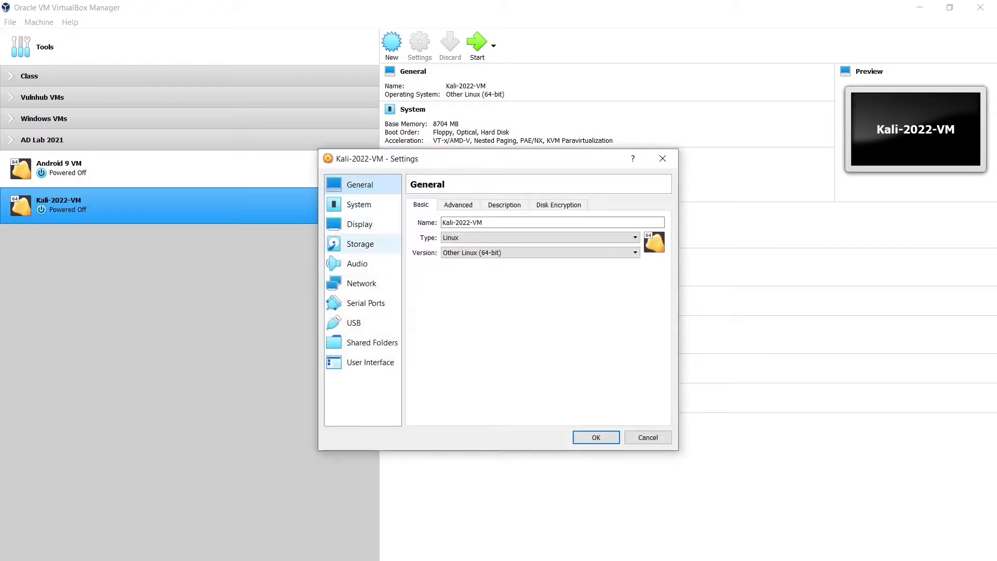
click(360, 224)
drag(496, 222, 622, 222)
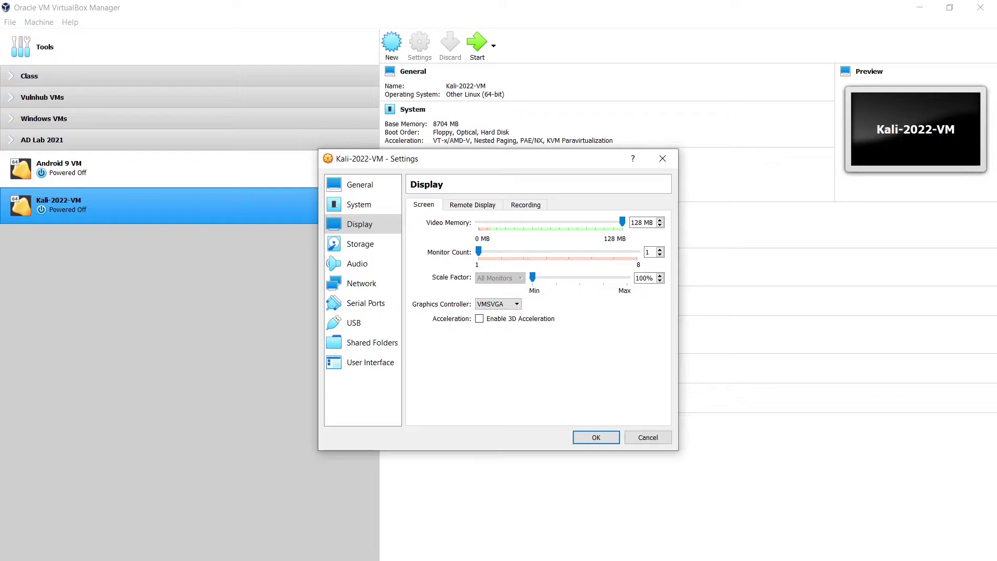
Attach the network adapter to the NAT Network 'Infosec Lab Network' and save the settings
click(360, 243)
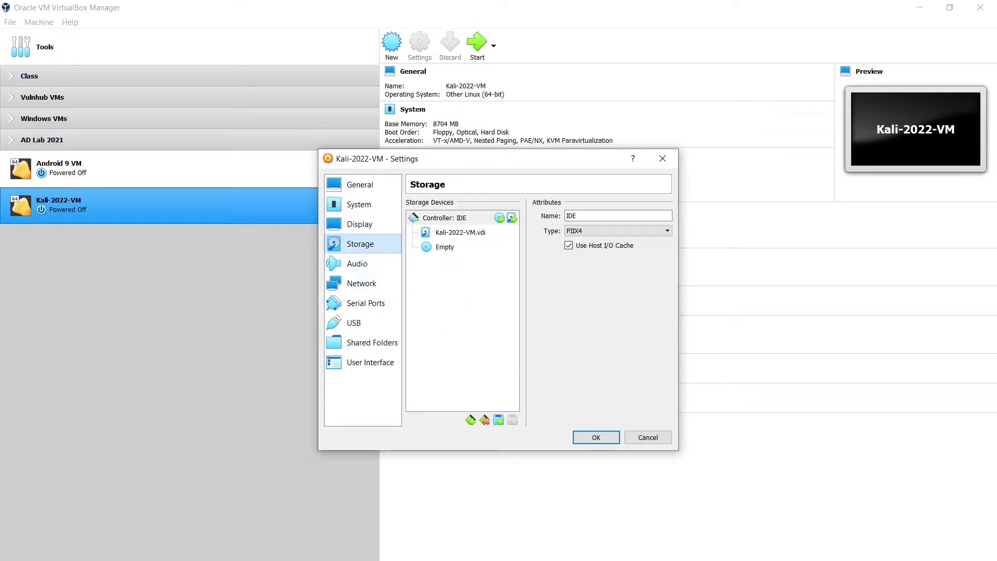
click(357, 264)
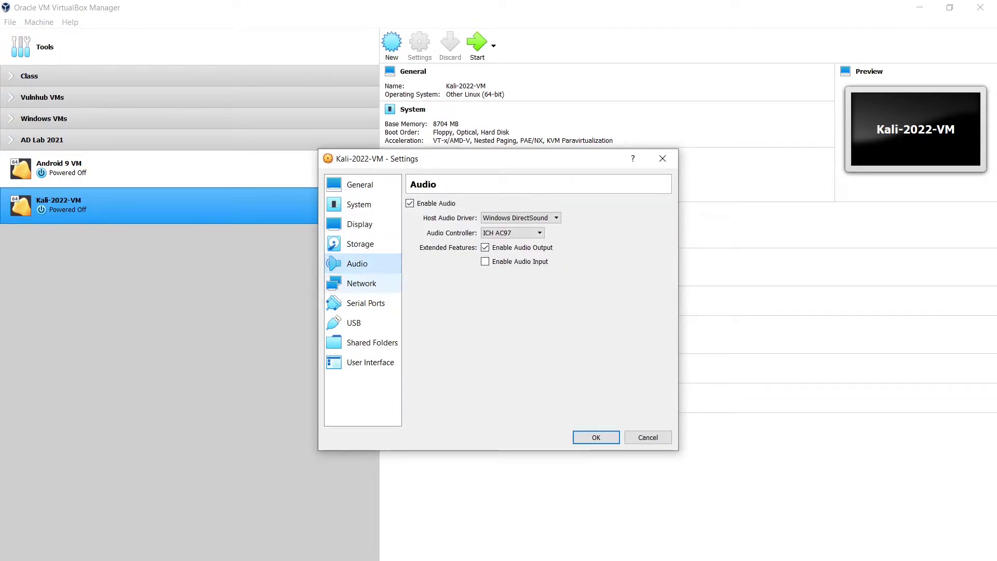
click(361, 283)
click(525, 236)
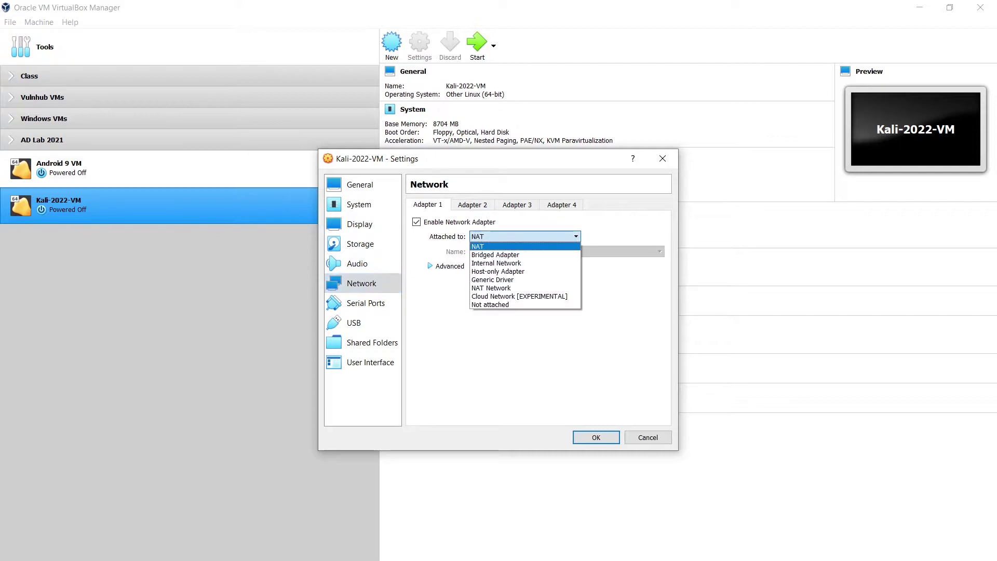
click(493, 288)
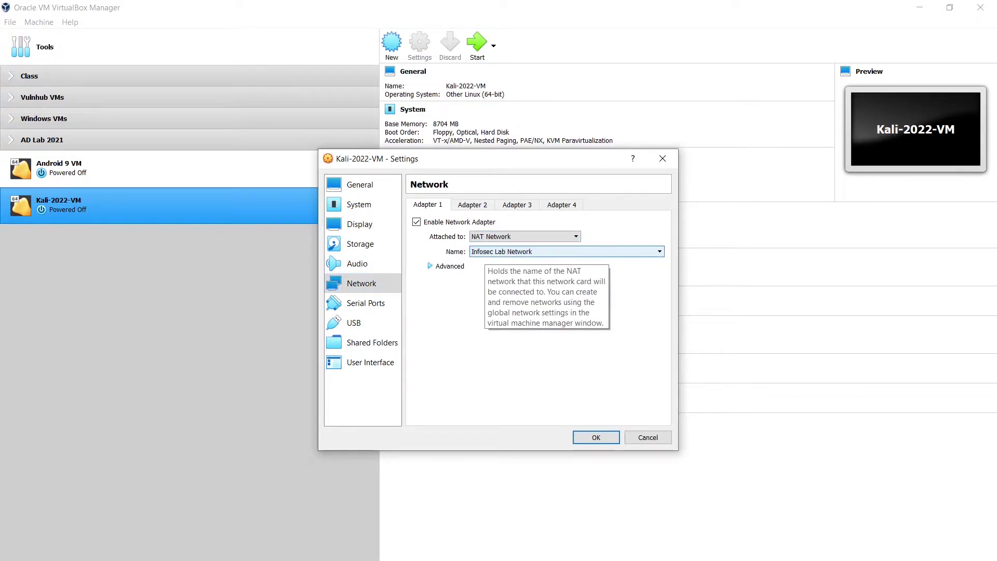
click(485, 253)
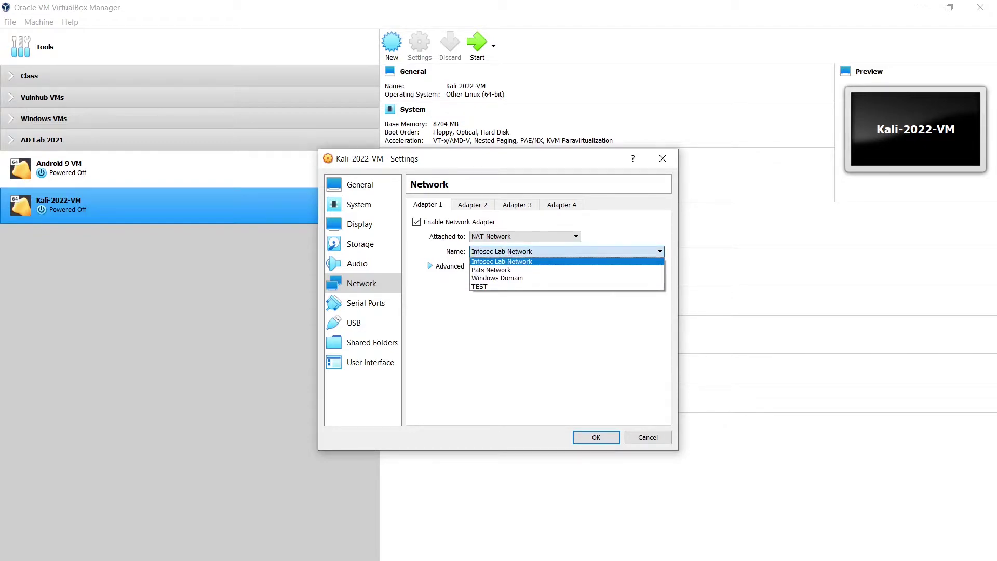
key(Return)
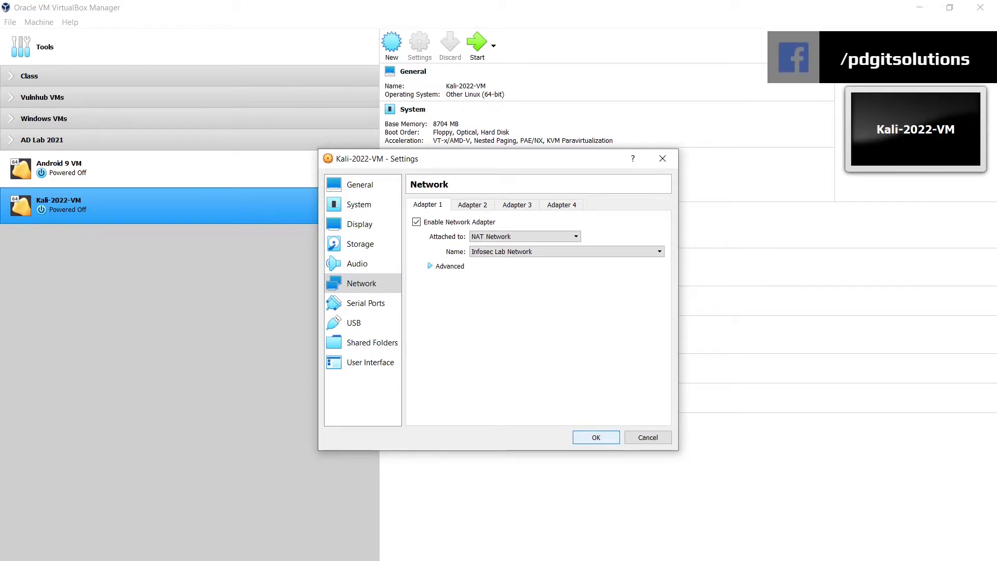
key(Return)
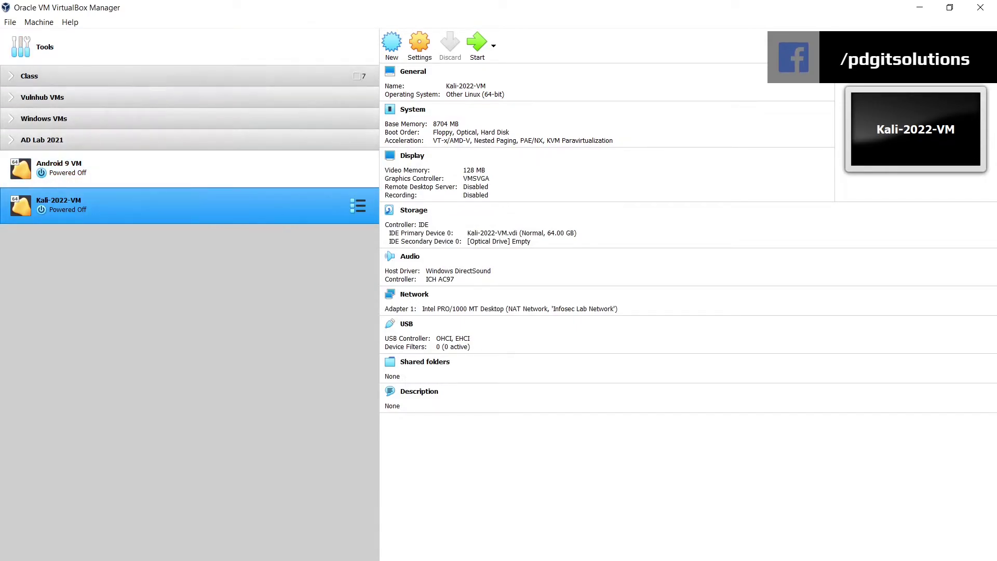
Look through the File menu, Network Operations Manager and the Preferences Network page without changes
click(10, 22)
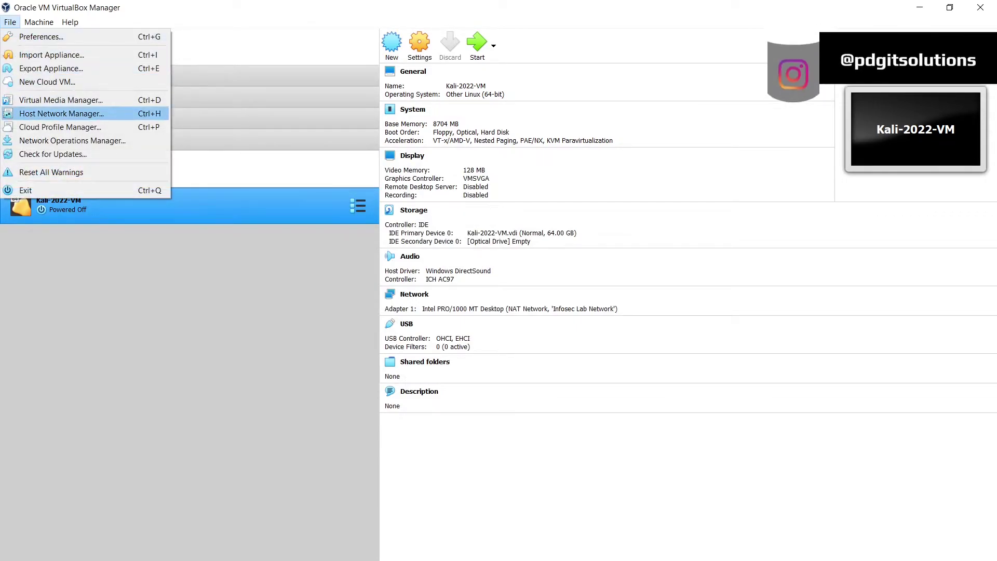
click(72, 141)
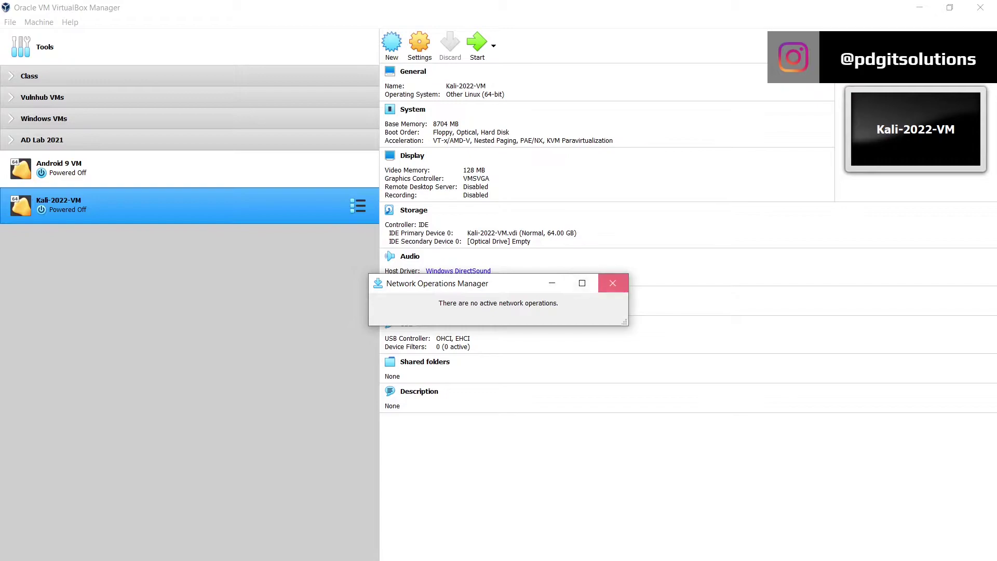
click(613, 283)
click(10, 22)
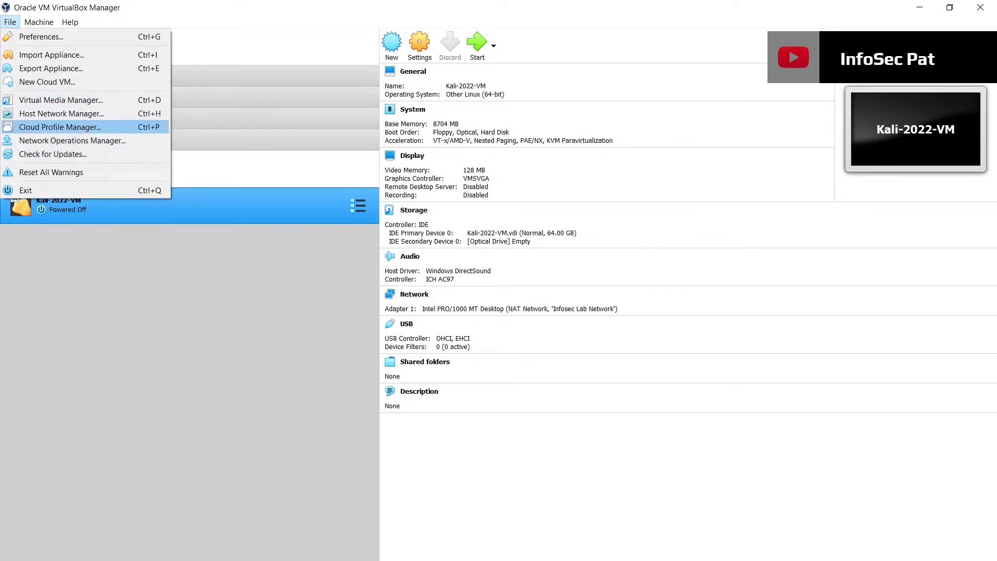
key(Escape)
click(45, 47)
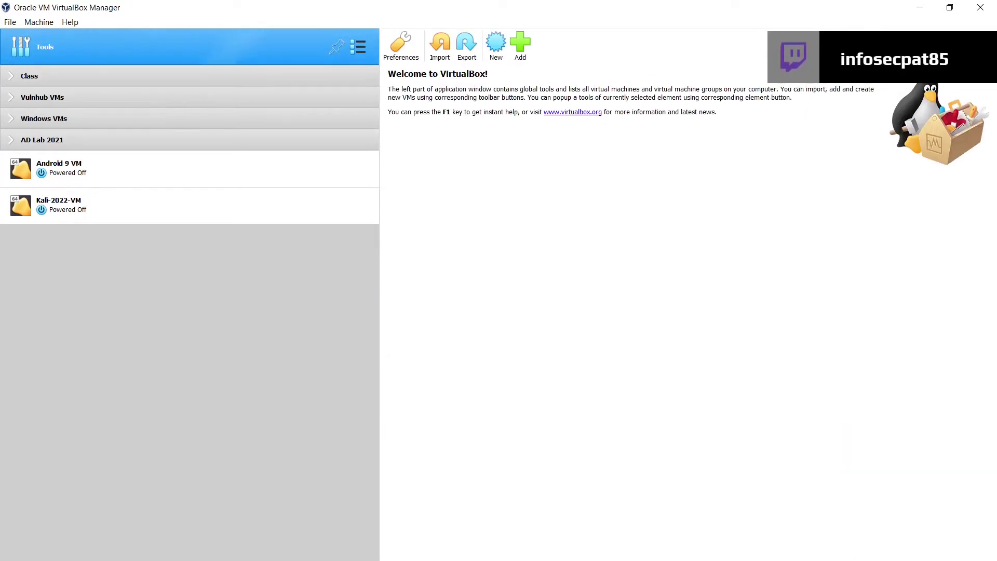
click(402, 45)
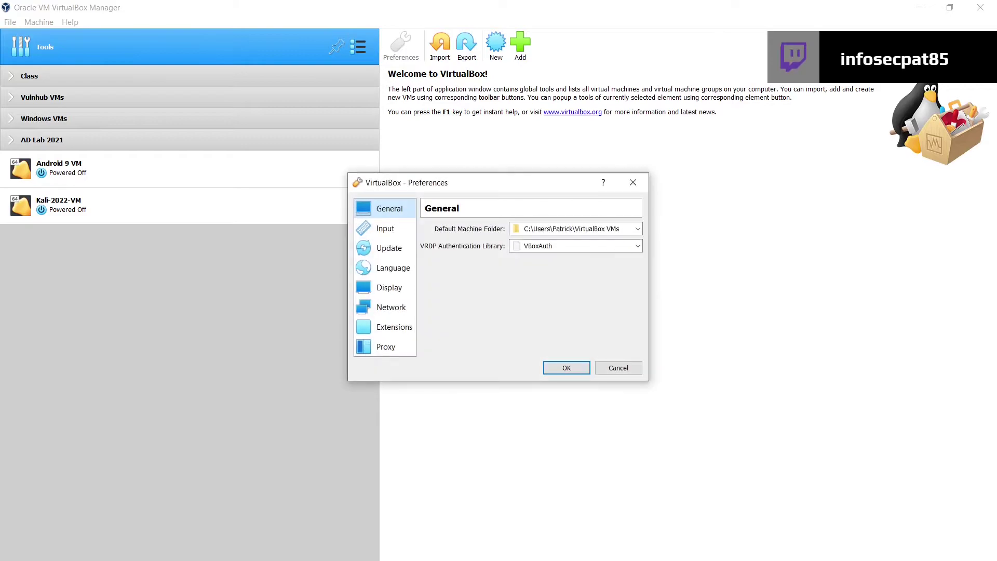
click(391, 307)
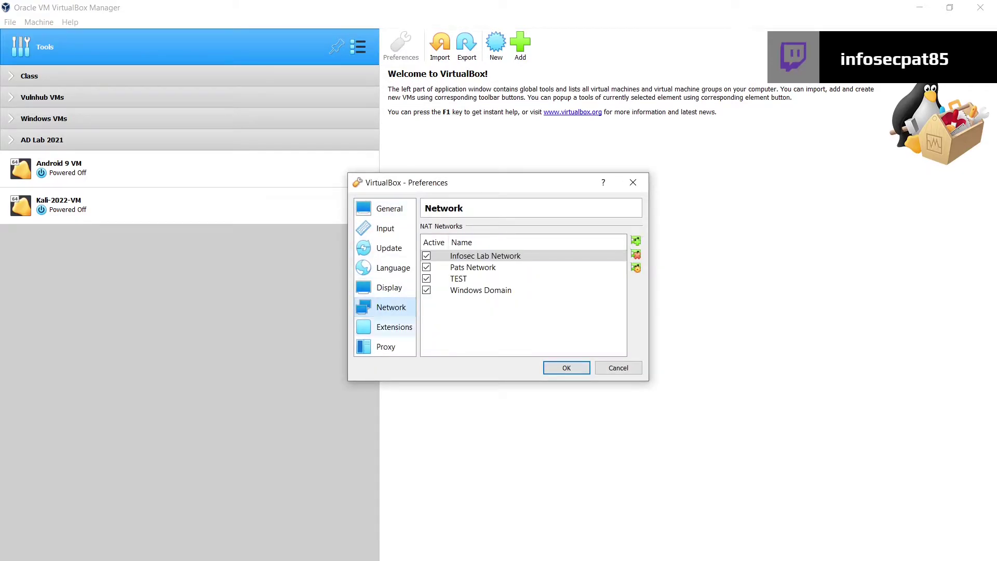
click(618, 367)
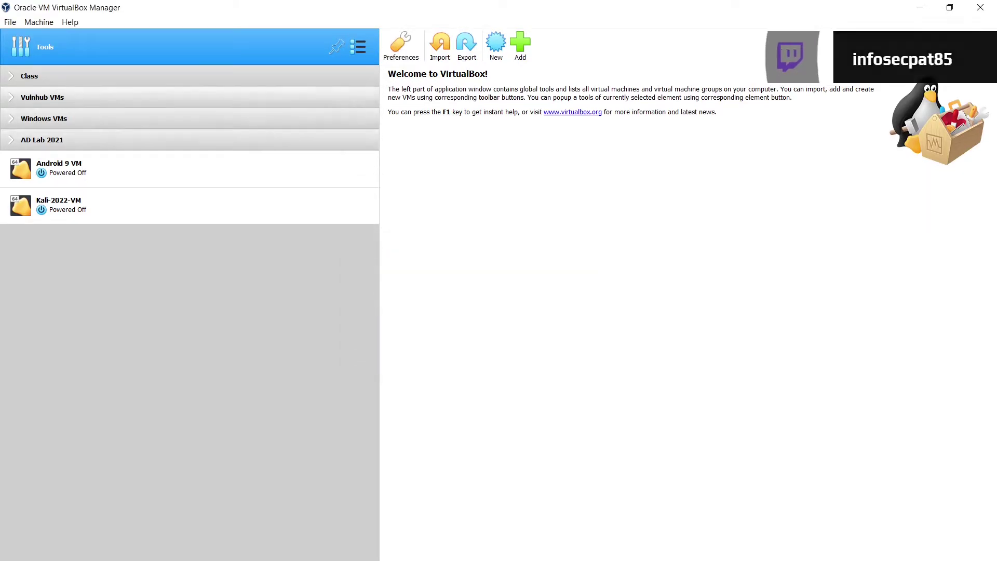
Add a NAT network named Youtube with CIDR 10.0.10.0/24 and save the preferences
click(401, 44)
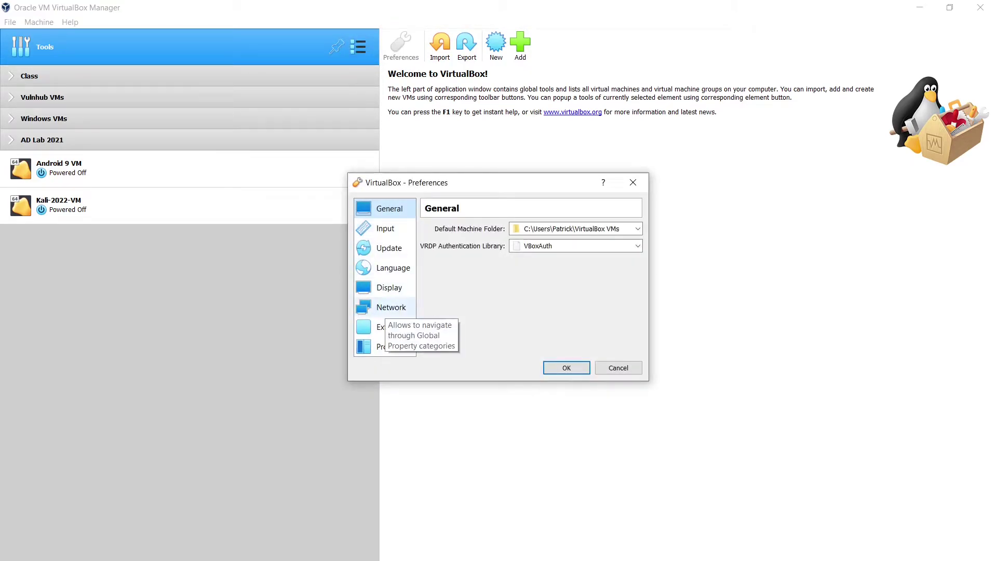
click(390, 307)
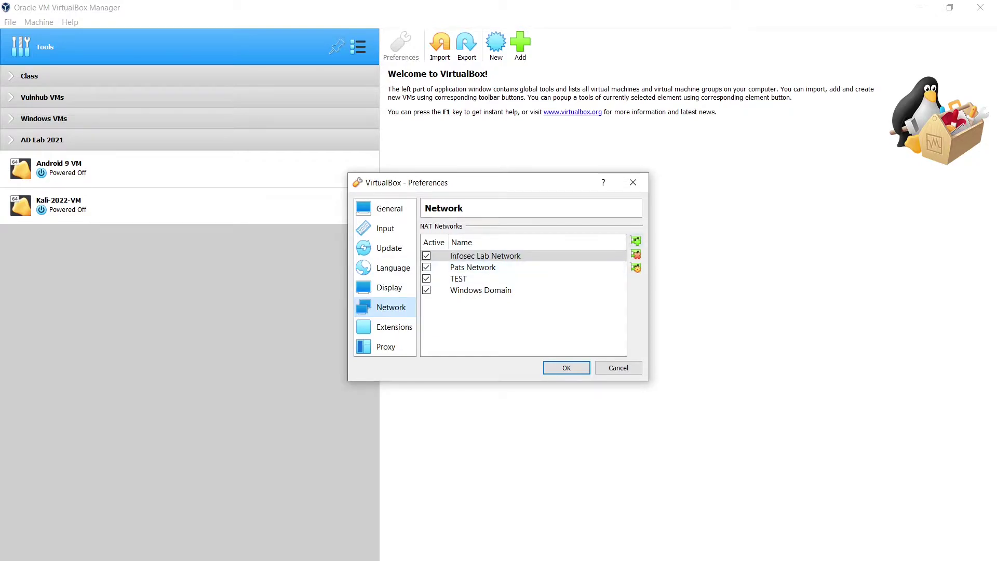
key(Insert)
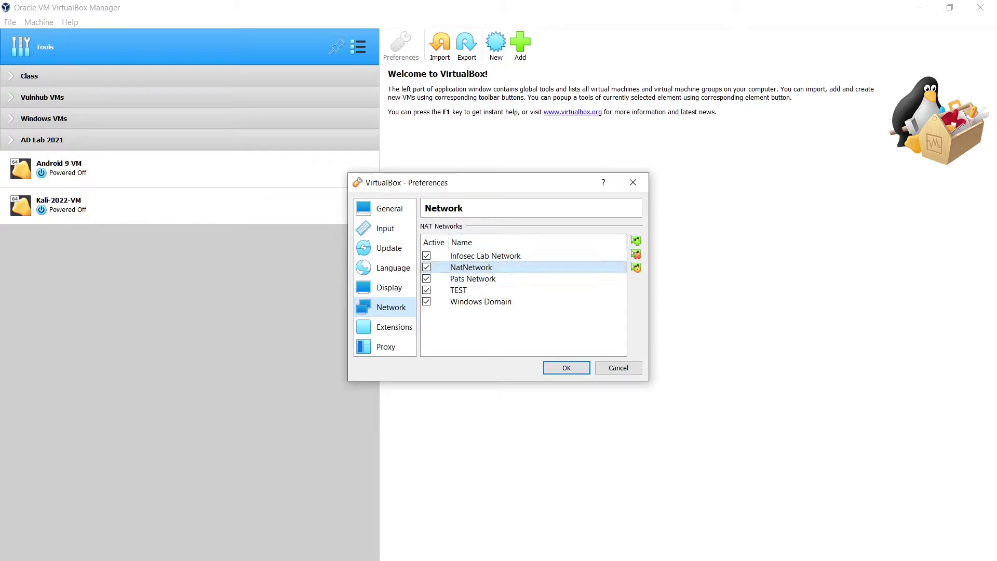
key(space)
key(shift+Left)
key(shift+Left)
key(shift+Left)
key(shift+Left)
key(shift+Left)
key(shift+Left)
key(shift+Left)
key(shift+Left)
key(shift+Left)
key(shift+Left)
text(You)
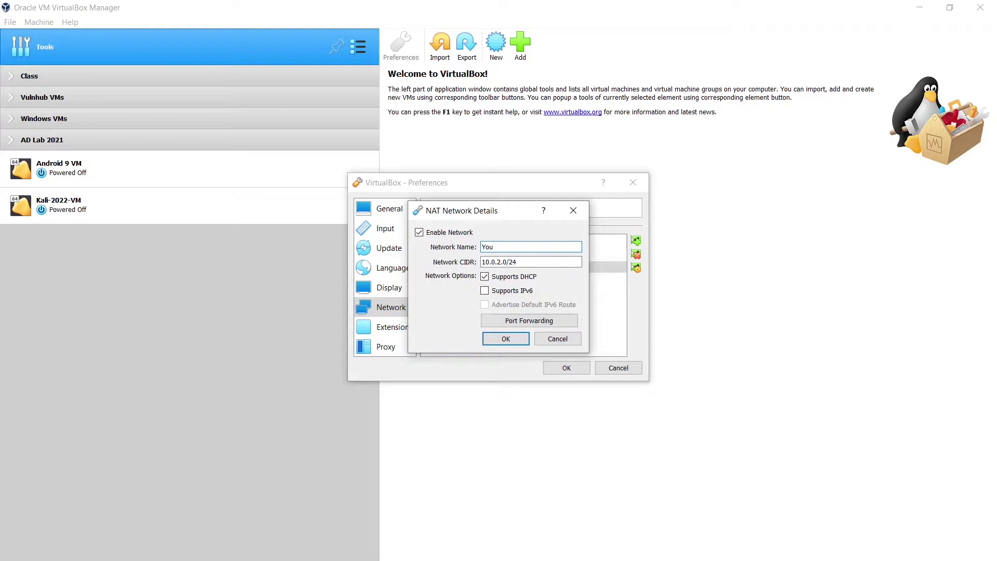
text(tube)
double_click(499, 262)
text(`10)
key(BackSpace)
key(BackSpace)
key(BackSpace)
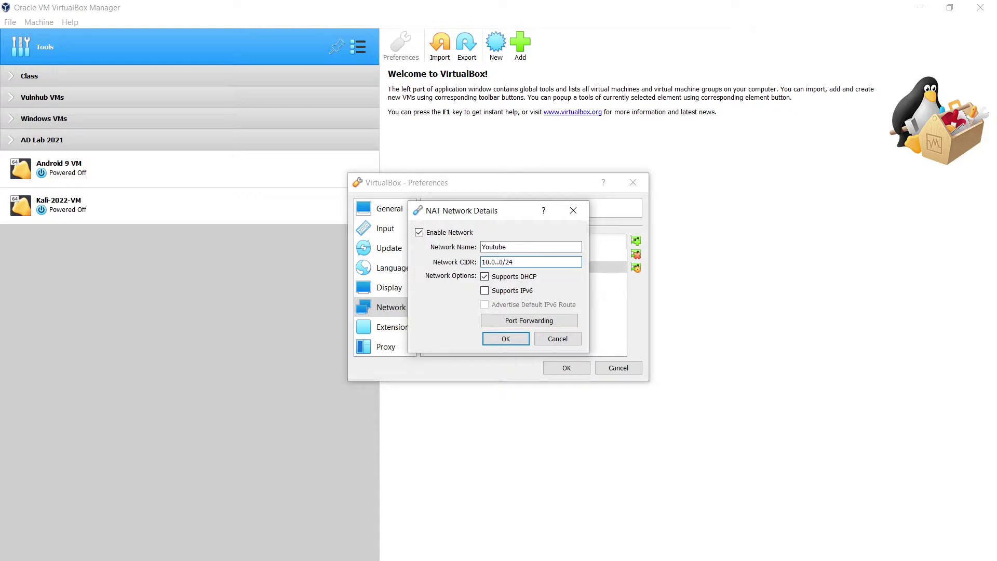
text(10)
key(Return)
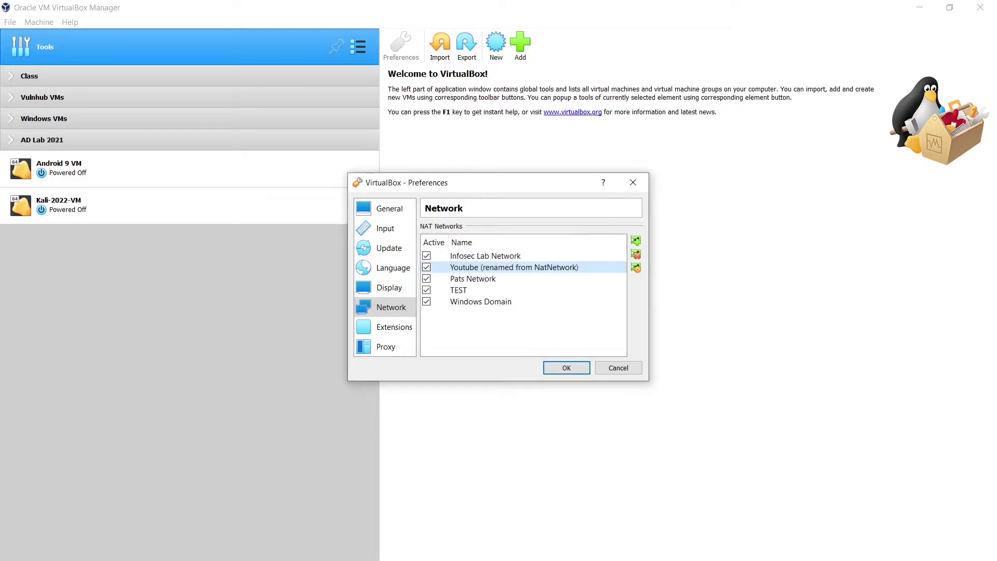
key(Return)
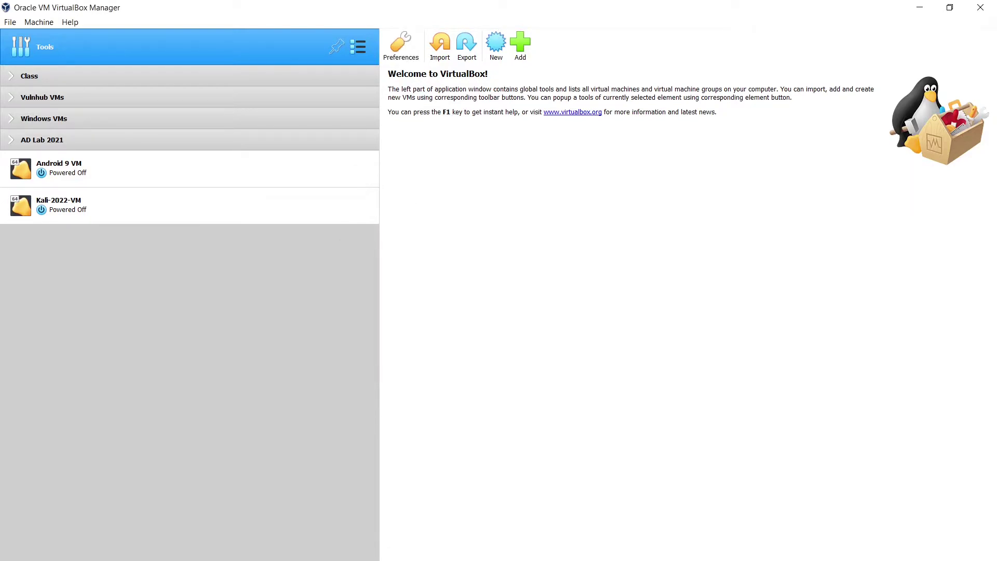
Start Kali-2022-VM and browse the Optical Disk Selector for a start-up disk image
click(59, 205)
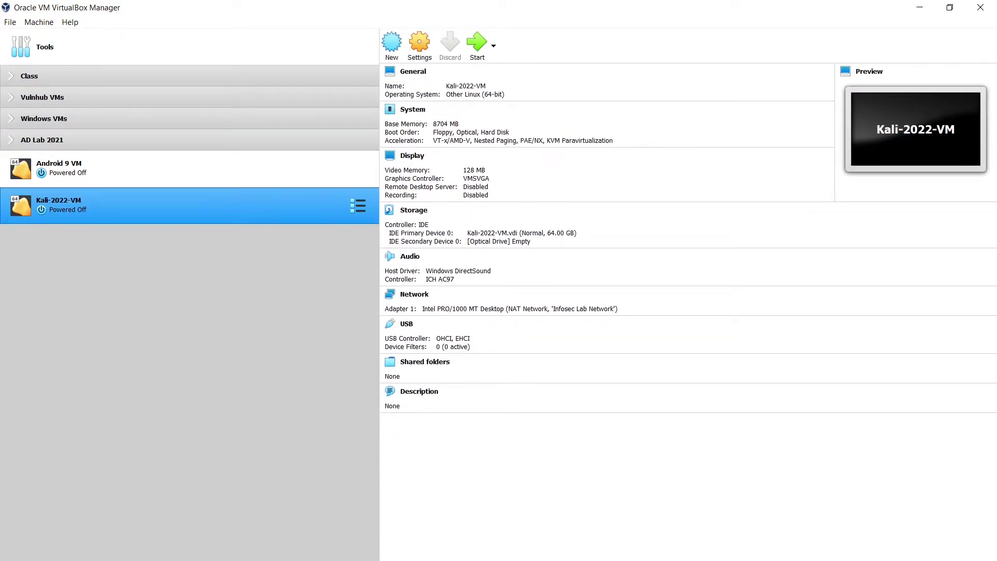
key(Return)
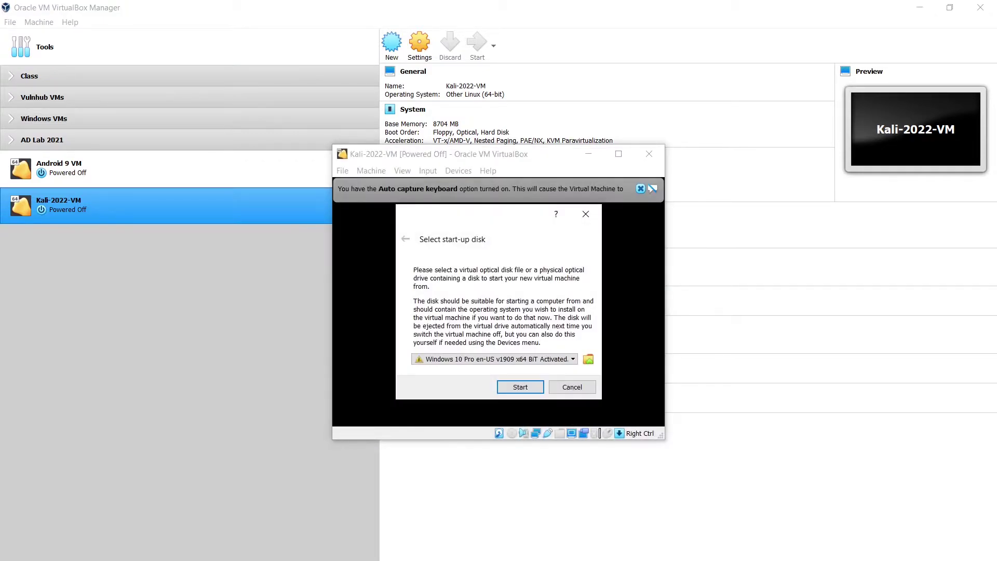
click(588, 359)
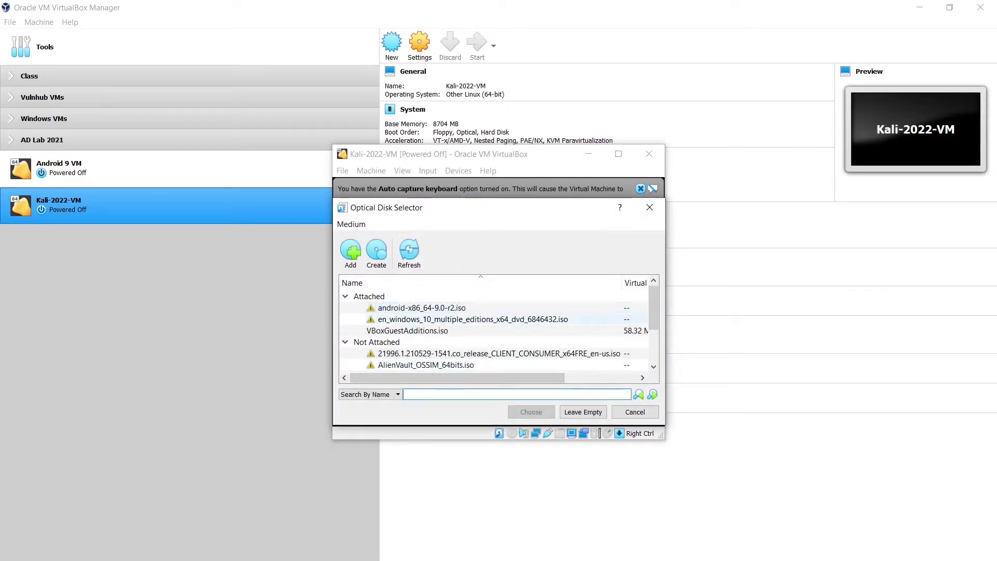
click(440, 331)
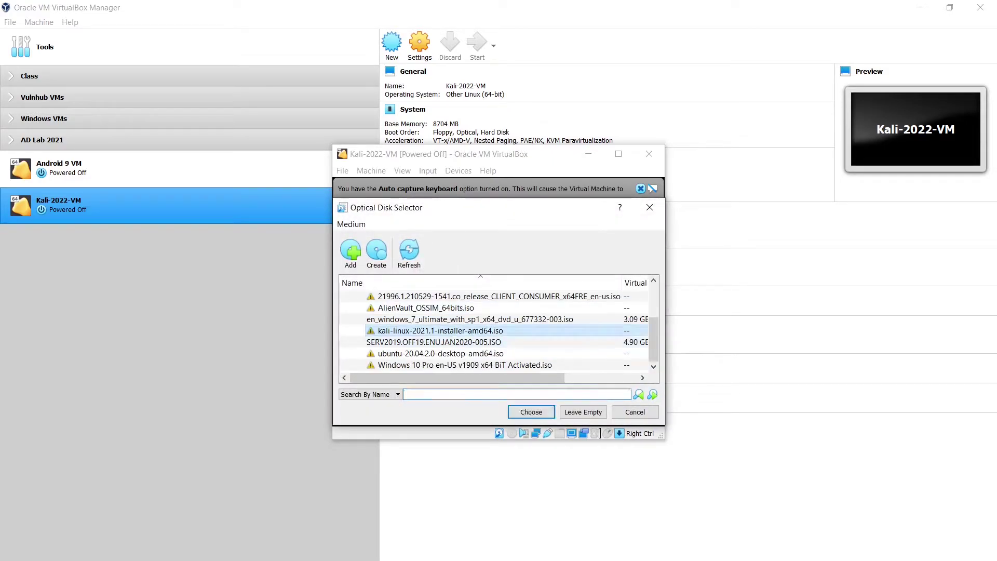
scroll(467, 338, up, 2)
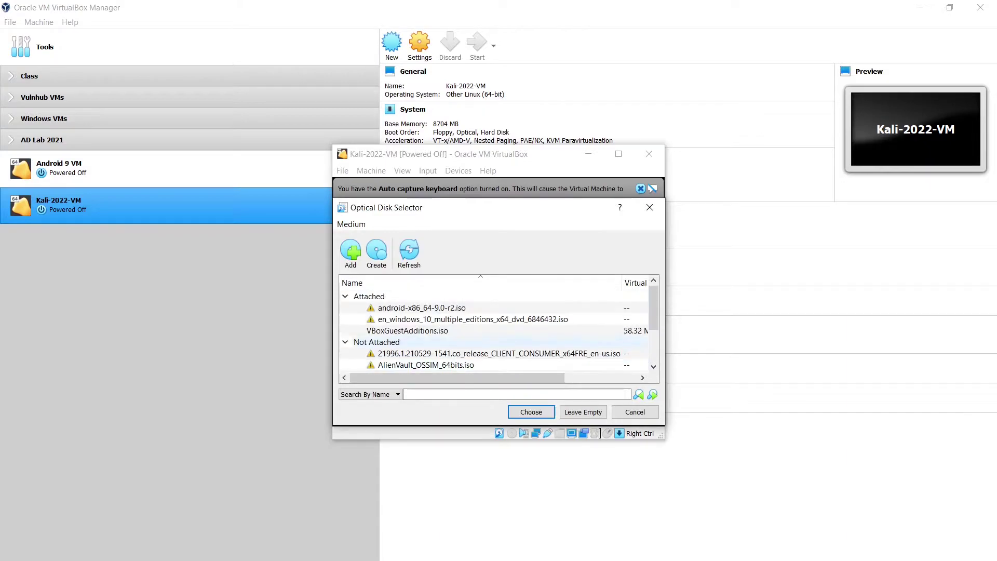
Add kali-linux-2022.1-installer-everything-amd64.iso, choose it, and boot the VM from it
click(352, 252)
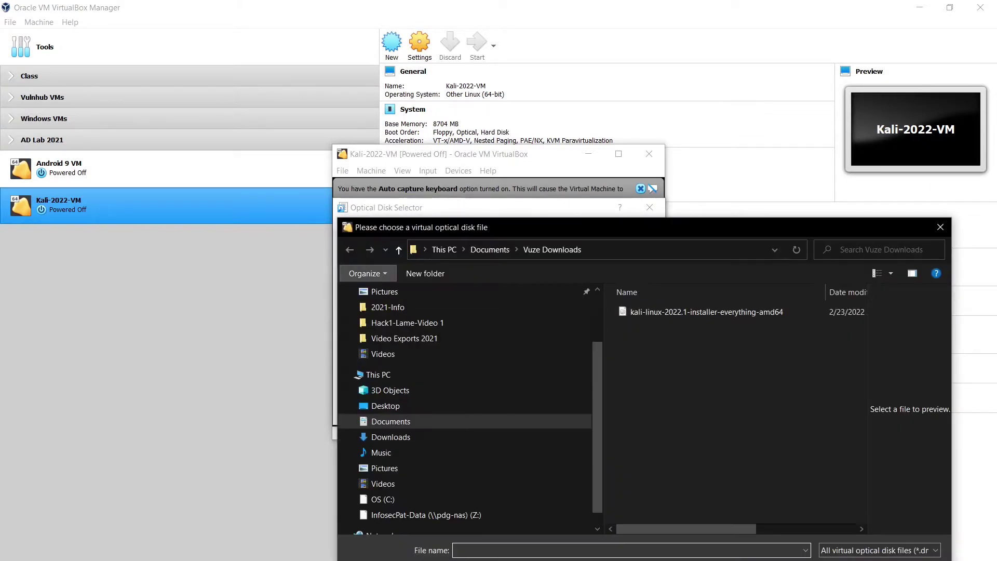
click(706, 312)
drag(667, 231, 518, 180)
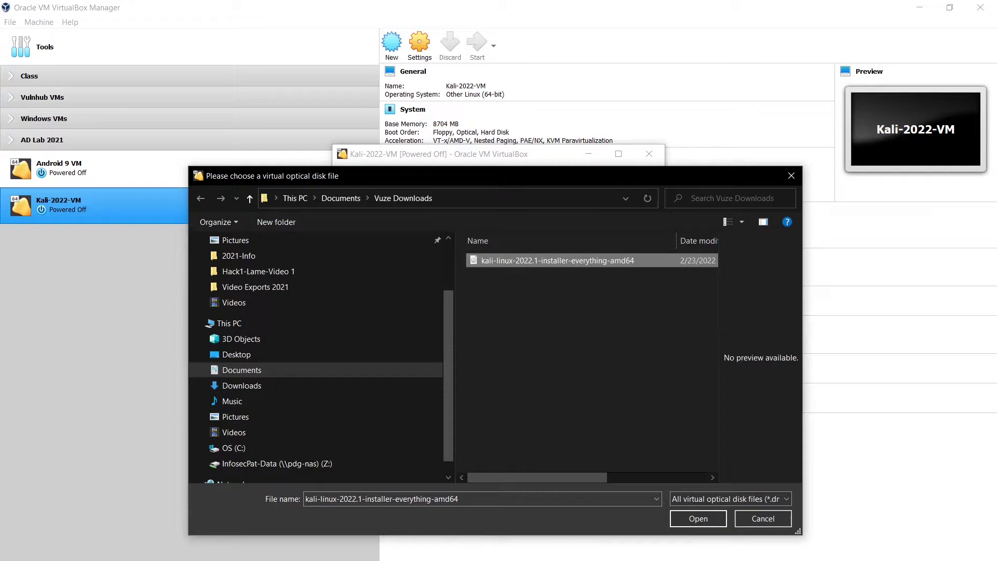
click(698, 518)
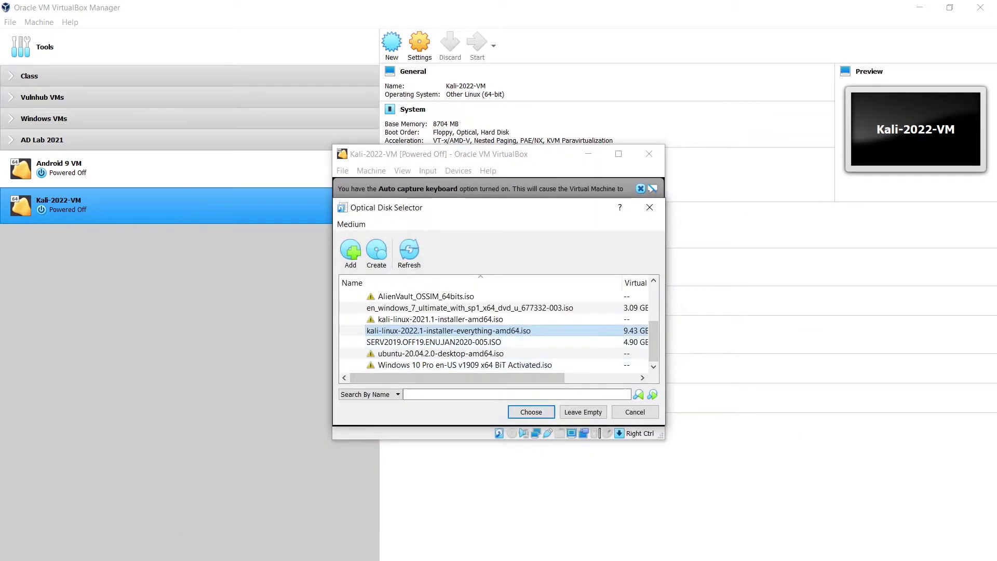
key(Return)
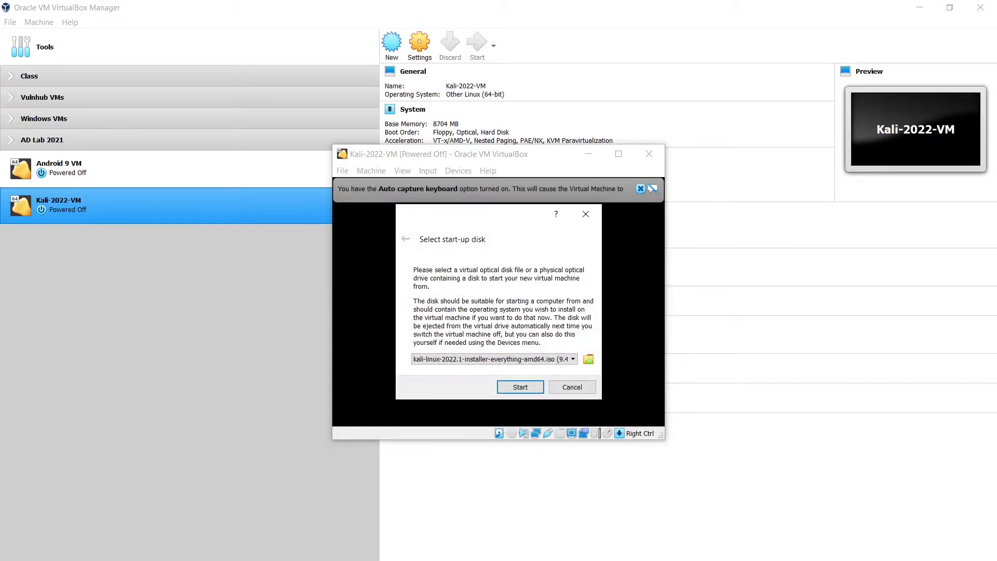
key(Return)
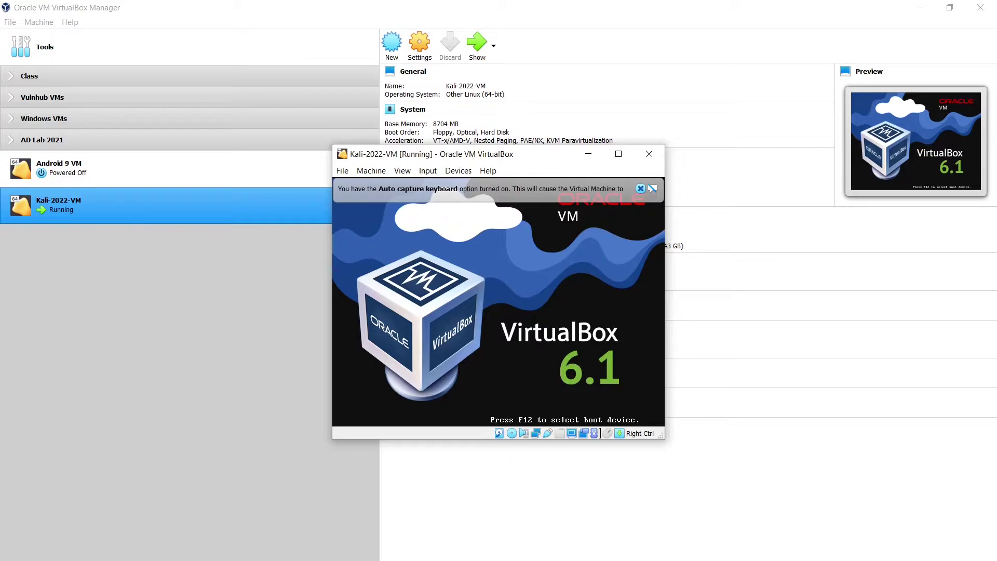
Maximize the Kali-2022-VM window, dismiss its notices and let it capture mouse and keyboard
key(Control_R)
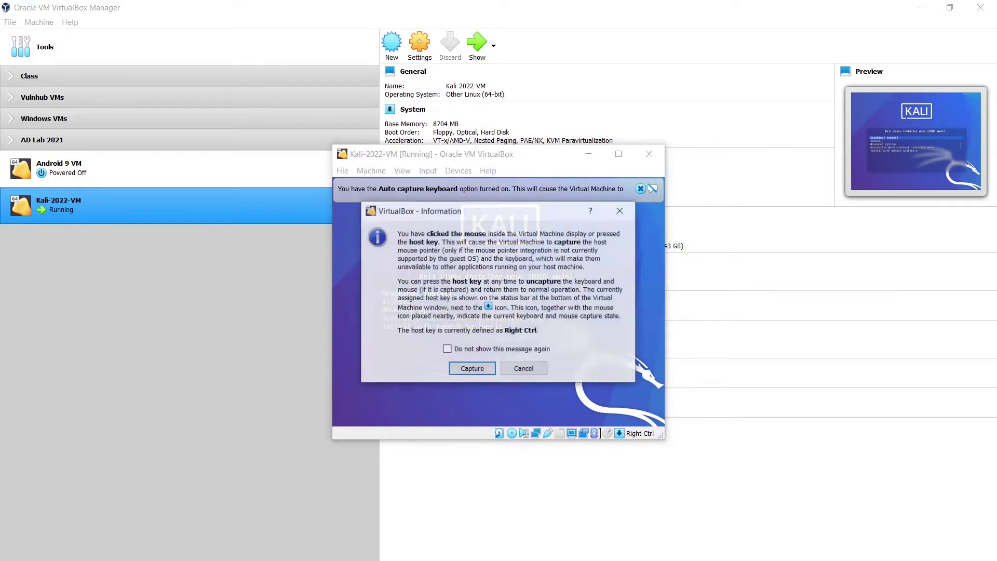
key(Return)
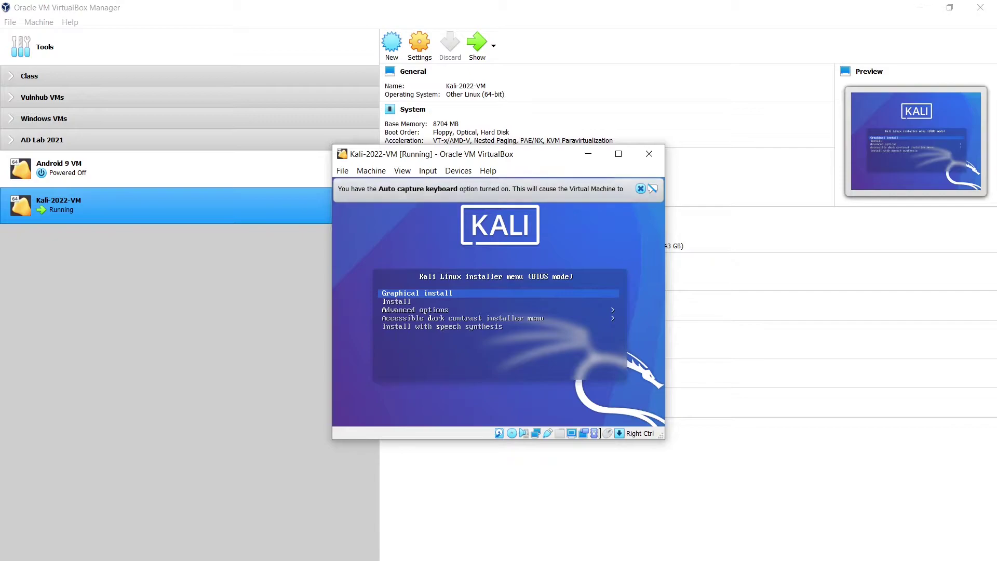
click(618, 154)
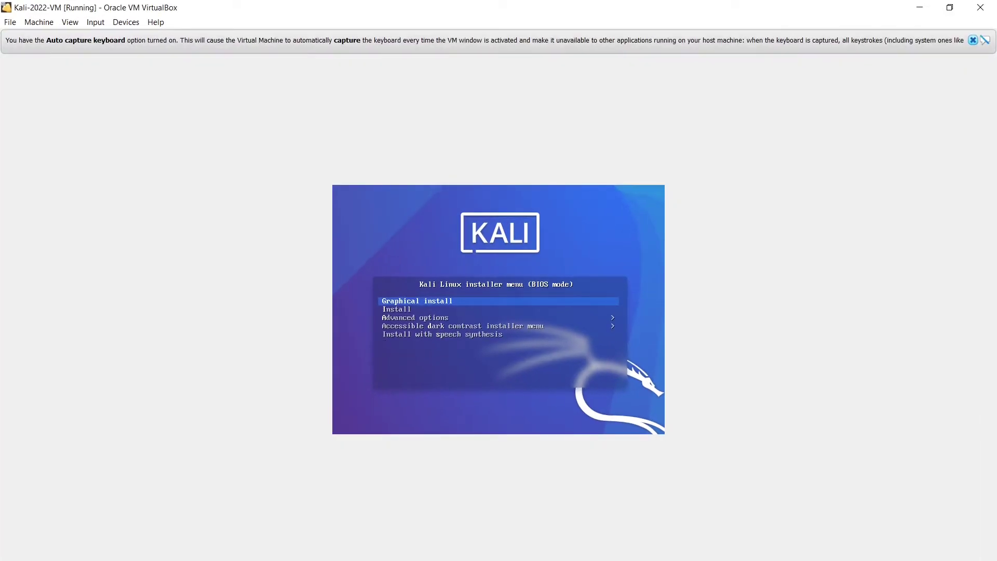
click(973, 40)
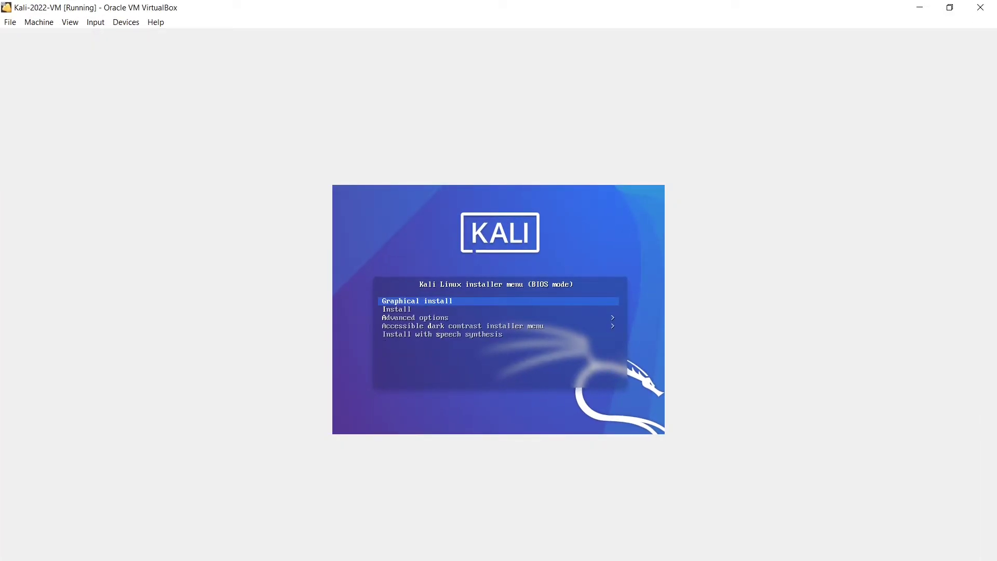
click(417, 301)
click(472, 376)
Launch Graphical install from the Kali boot menu
key(Down)
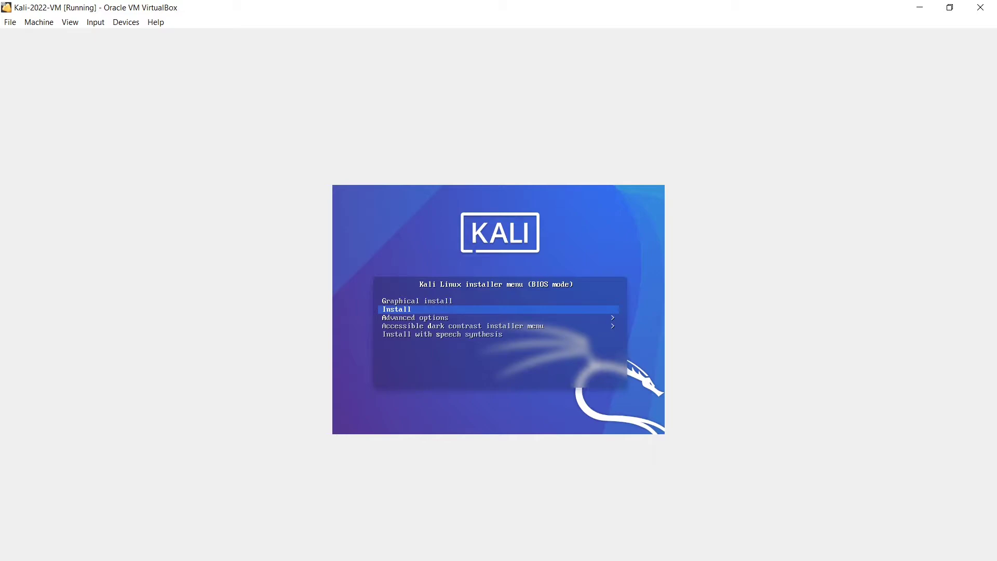
key(Up)
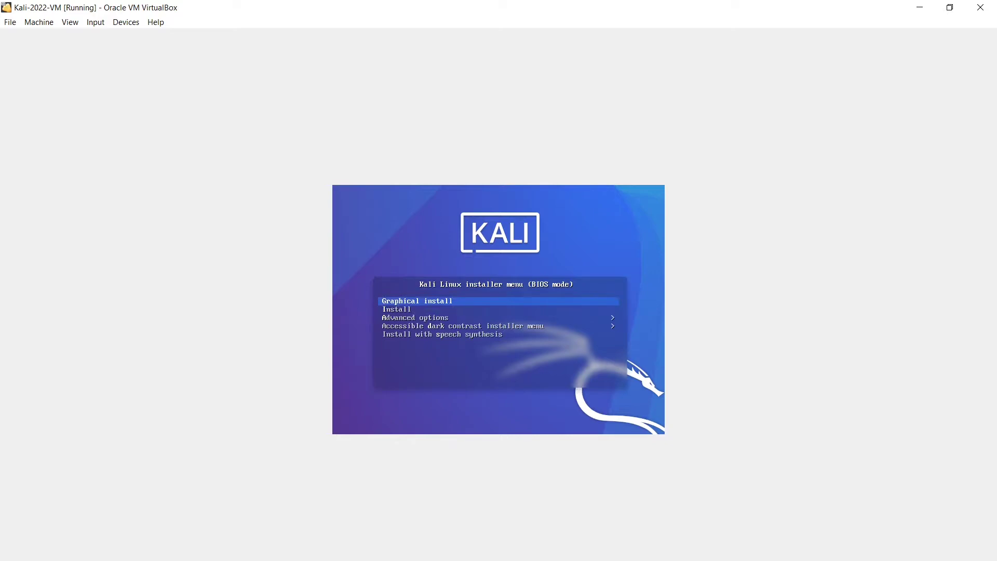
key(Return)
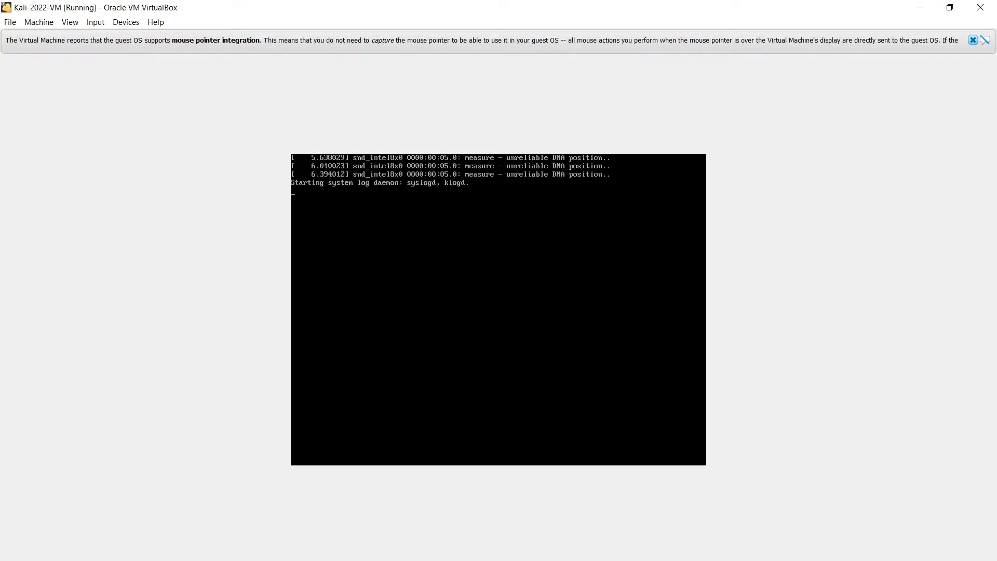
Choose English as the installer language, then keep the default location and American English keymap
click(984, 40)
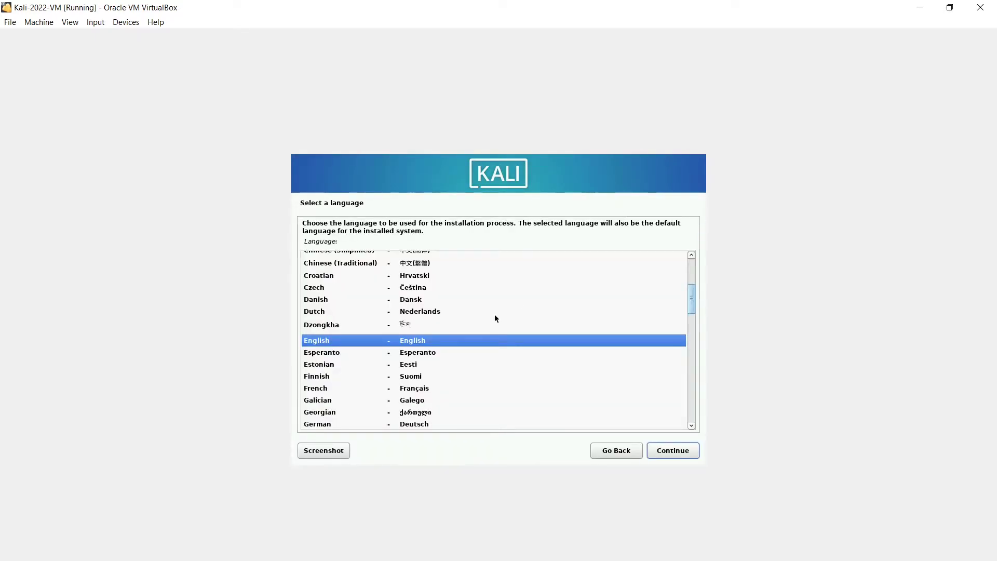
click(496, 313)
click(338, 342)
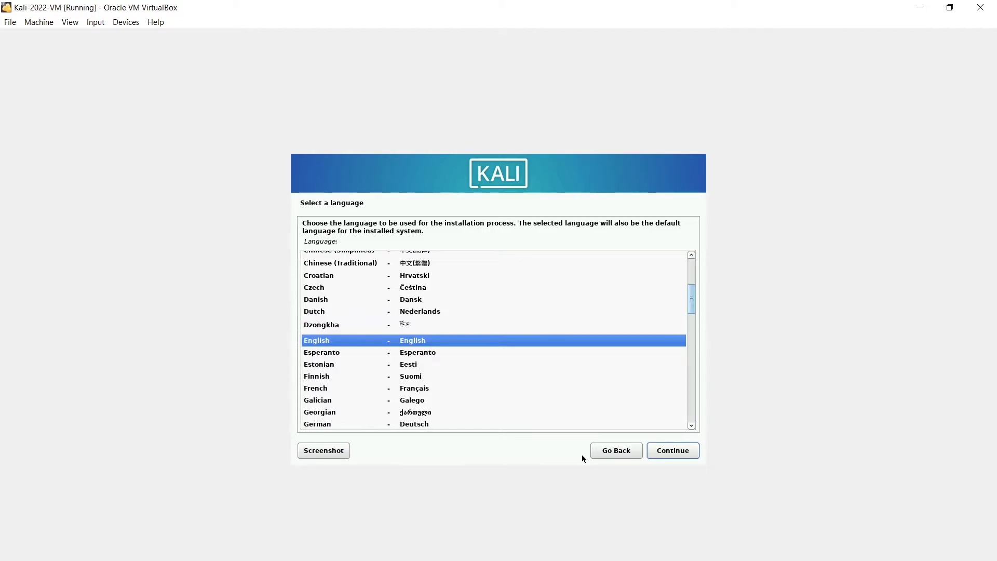
click(666, 454)
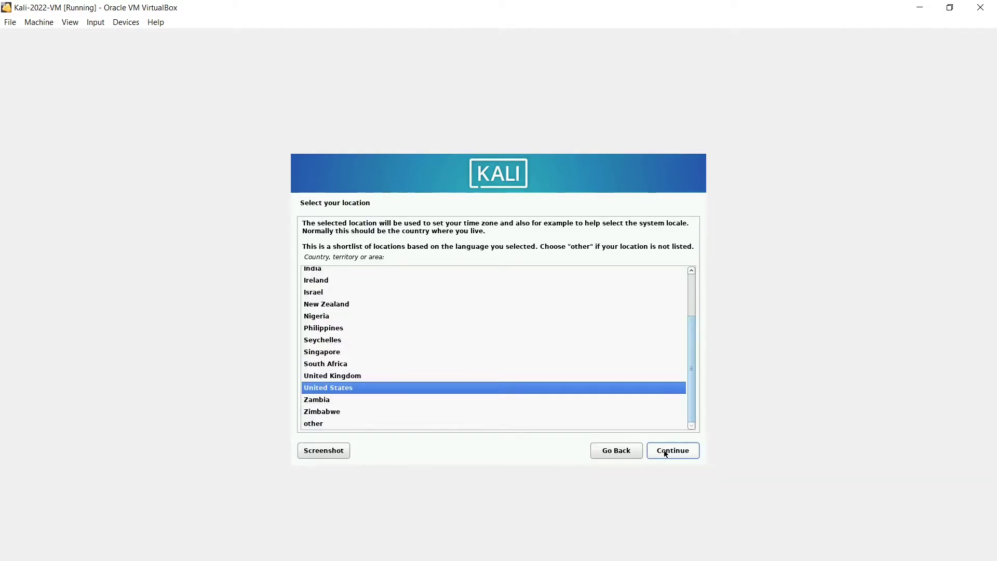
click(665, 453)
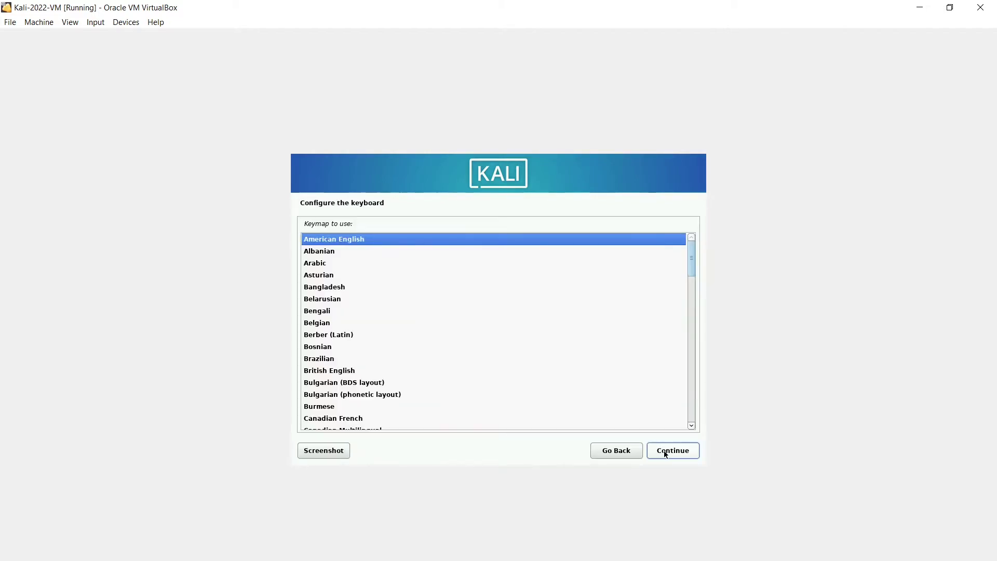
click(665, 453)
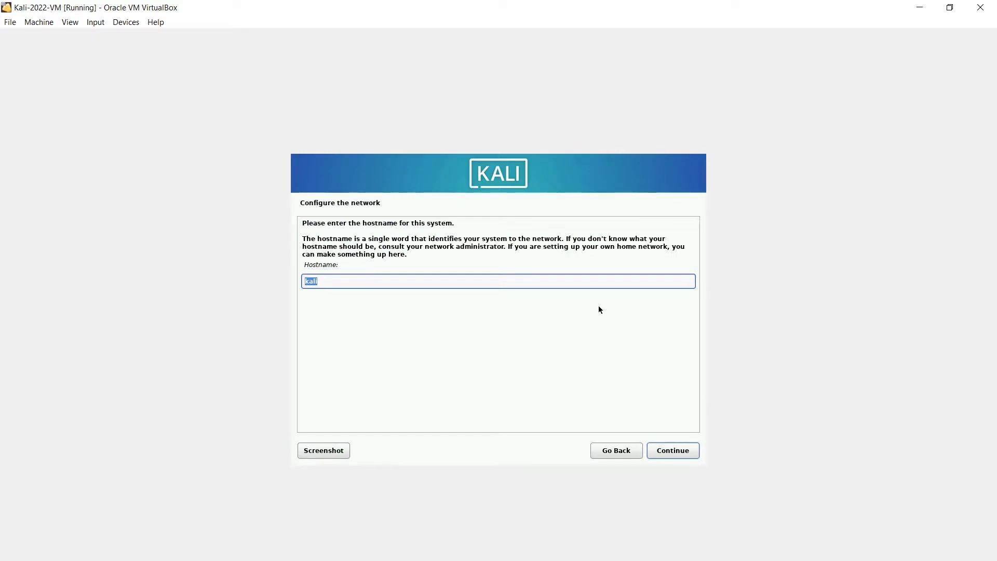
Set the hostname to 'infosecpat-22-VM' and leave the domain name blank
click(596, 283)
key(BackSpace)
key(BackSpace)
key(BackSpace)
key(BackSpace)
text(infosecpat-22-VM)
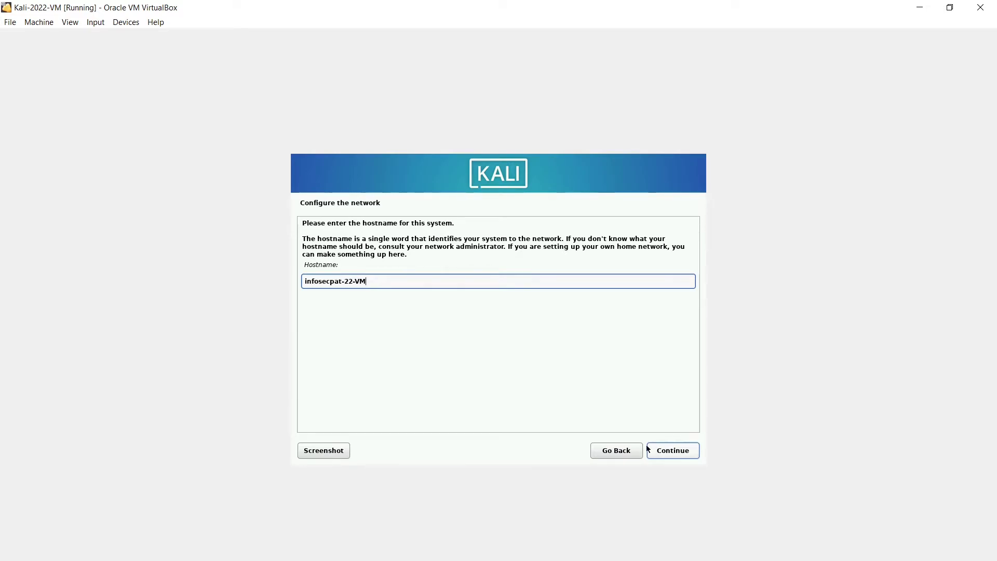
click(671, 454)
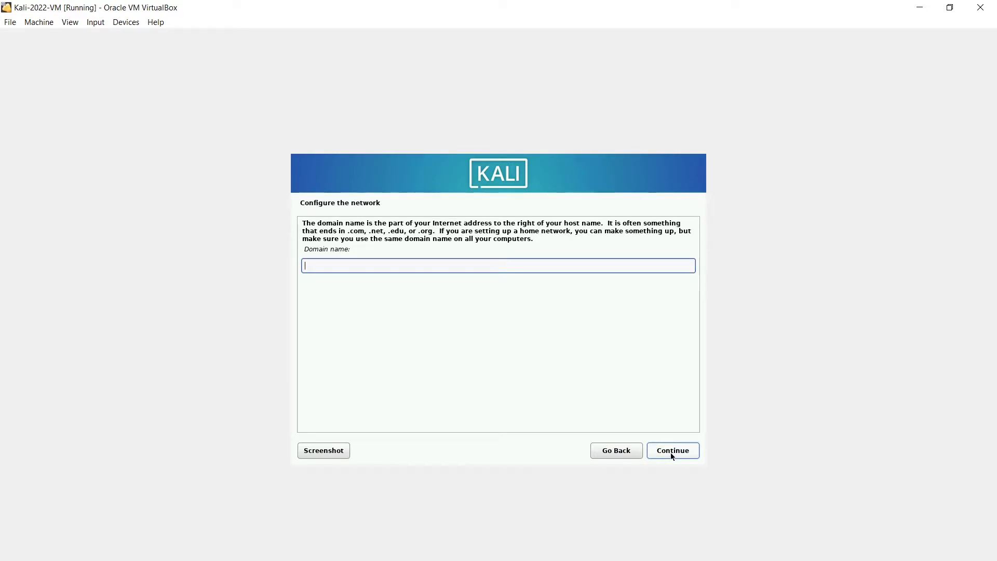
click(671, 454)
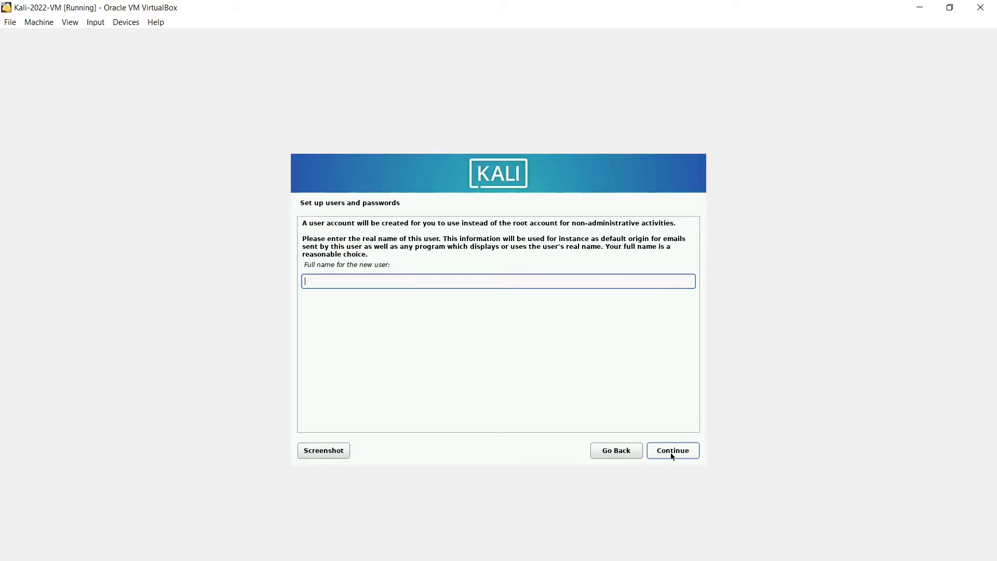
Enter the new user's full name, accept the suggested username, and set the password twice
text(infosecpat)
click(672, 456)
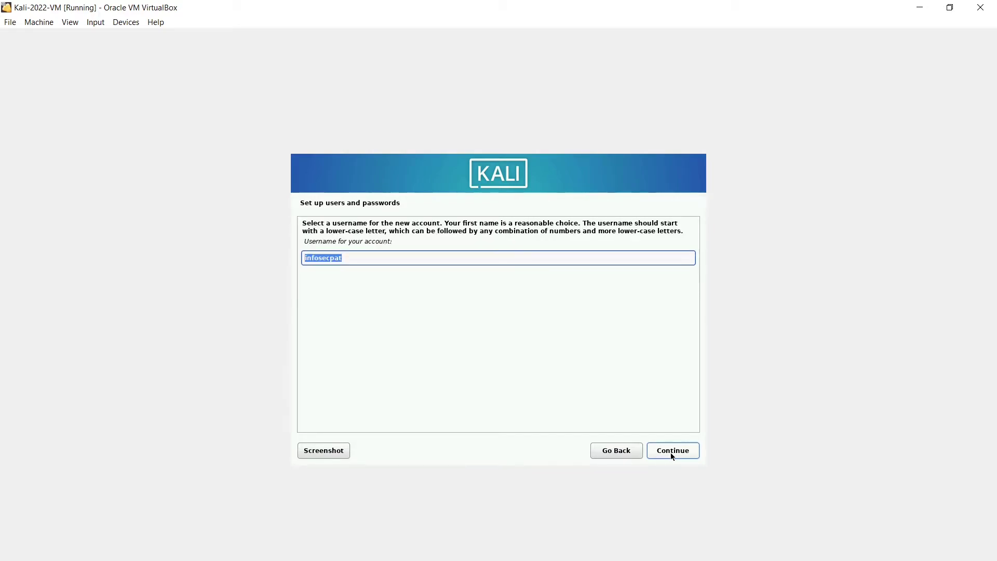
click(671, 456)
text(*************)
key(Tab)
key(Tab)
text(*************)
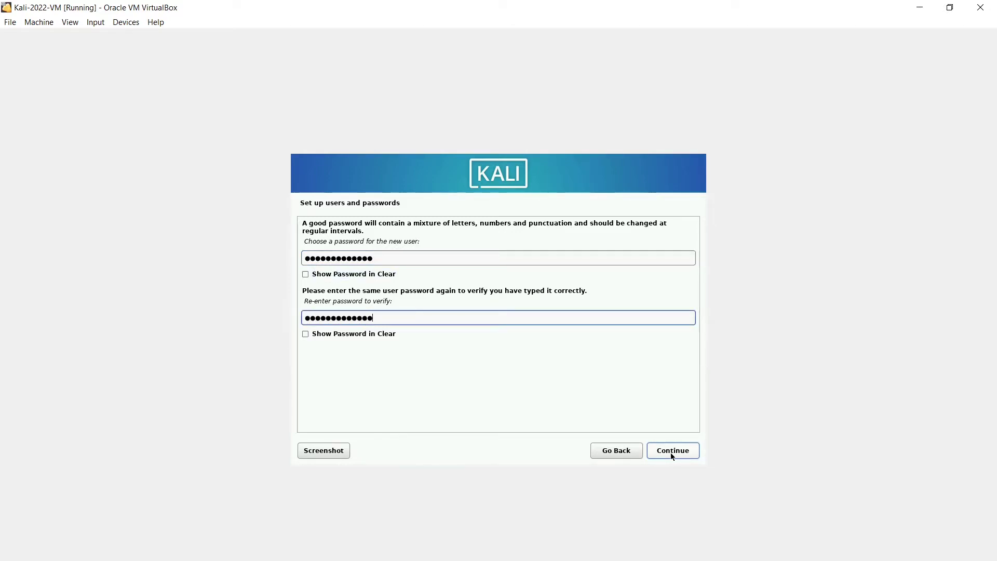
click(671, 456)
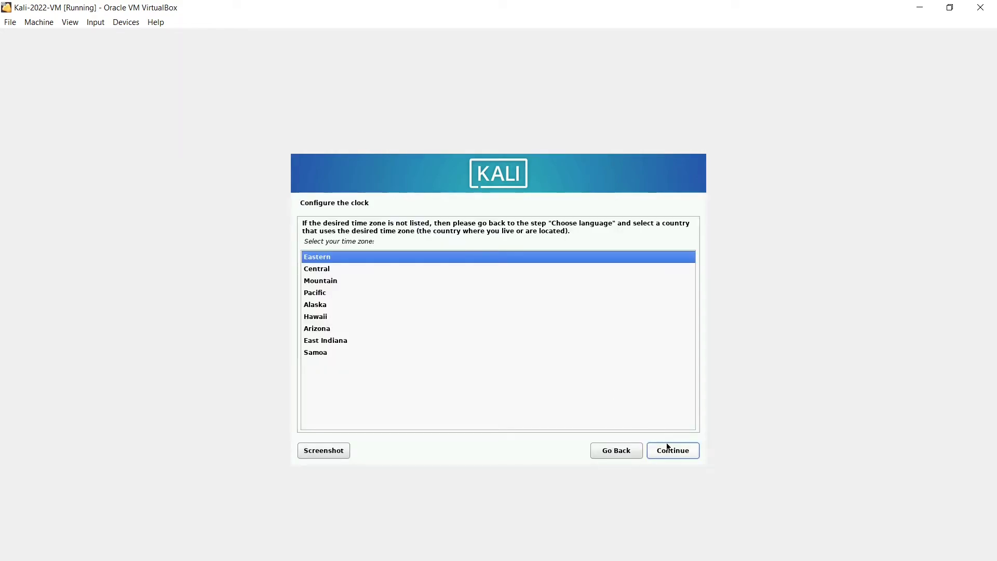
Keep Eastern time, guided-partition the whole 68.7 GB sda disk with all files in one partition
click(671, 454)
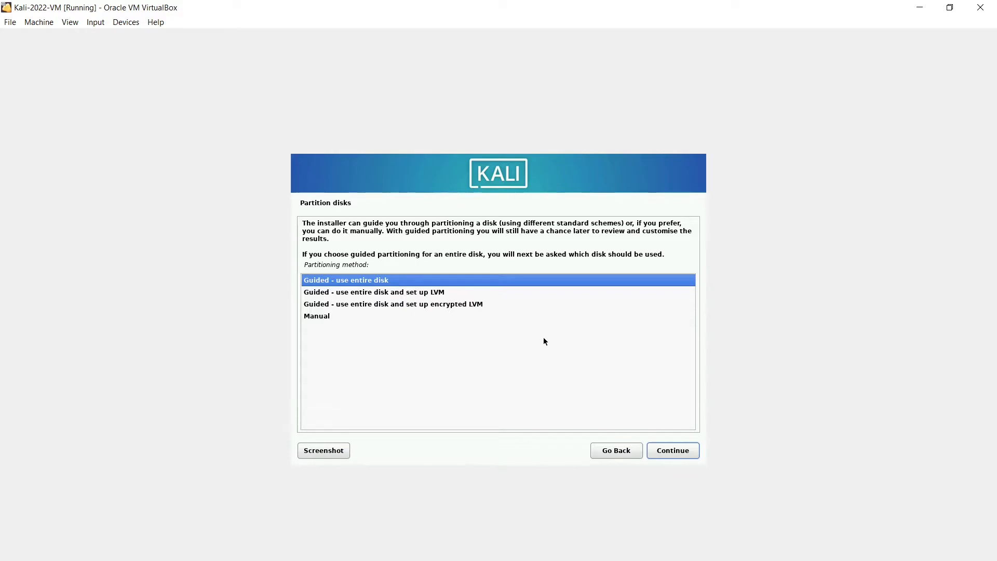
key(Return)
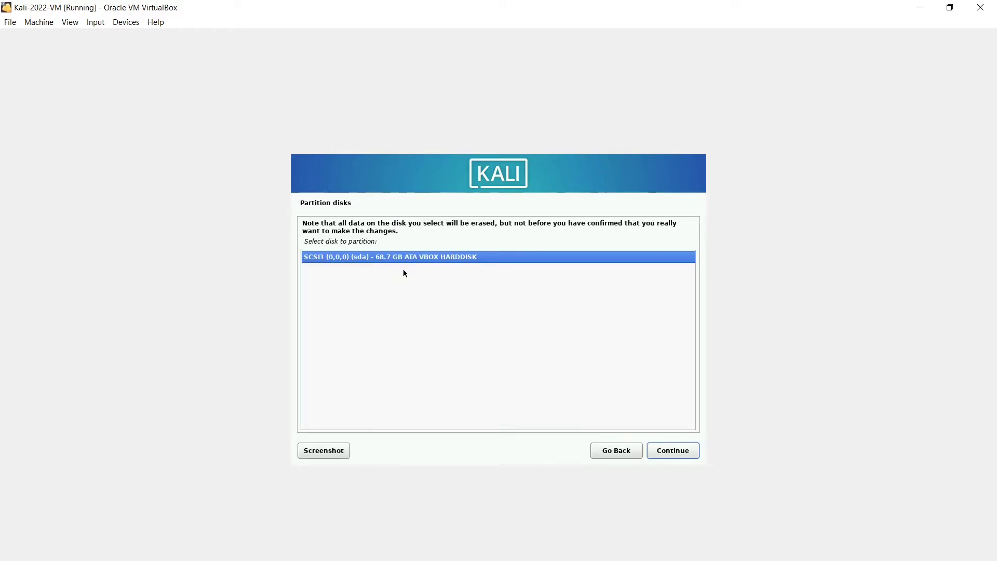
click(670, 452)
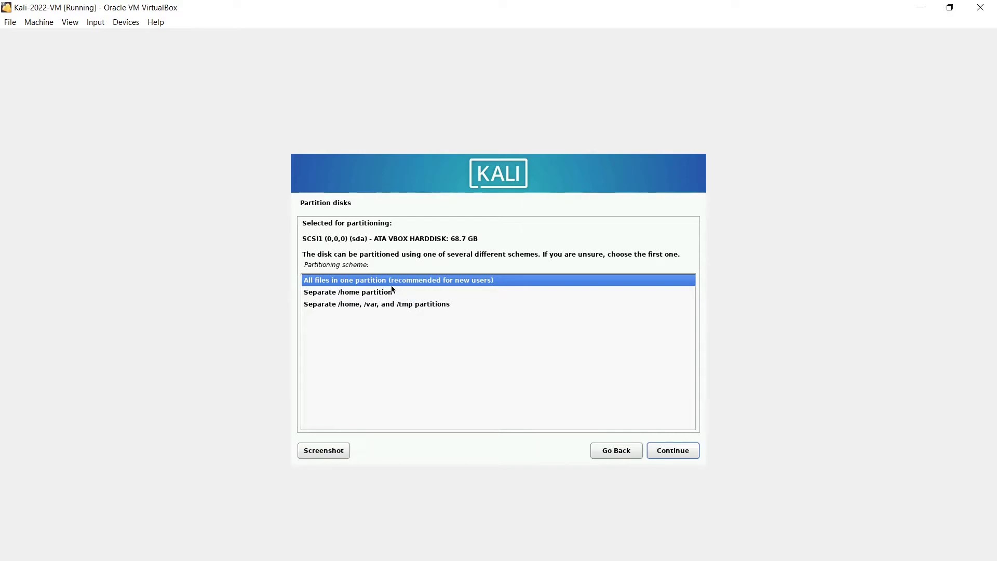
click(670, 451)
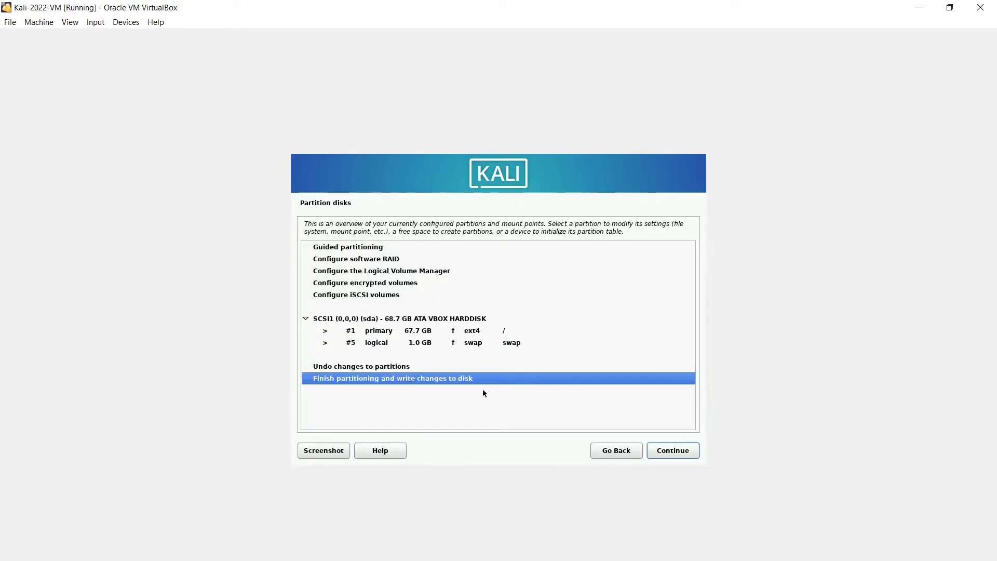
click(672, 452)
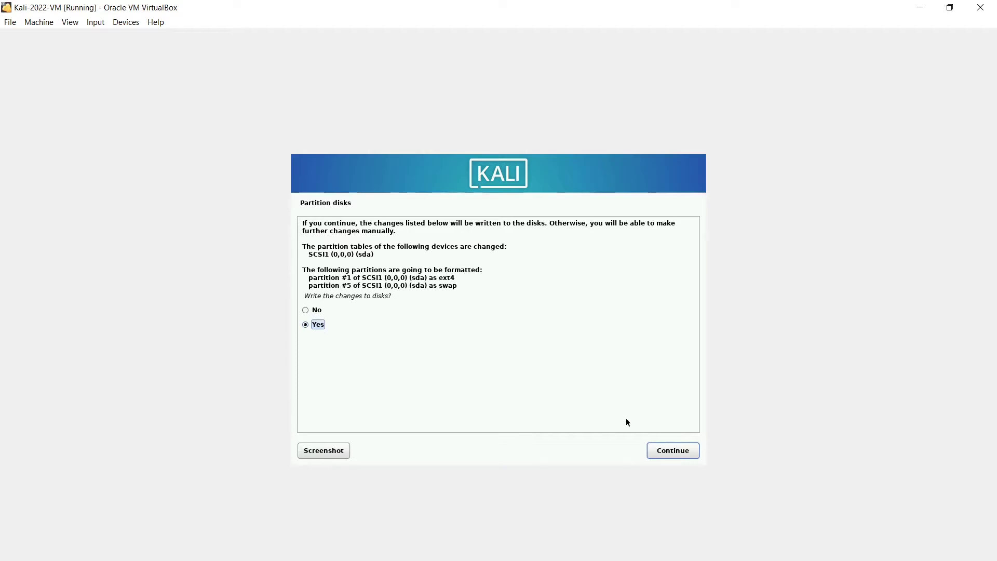
Confirm writing the partitions to disk, then switch to Chrome while the base system installs
click(675, 452)
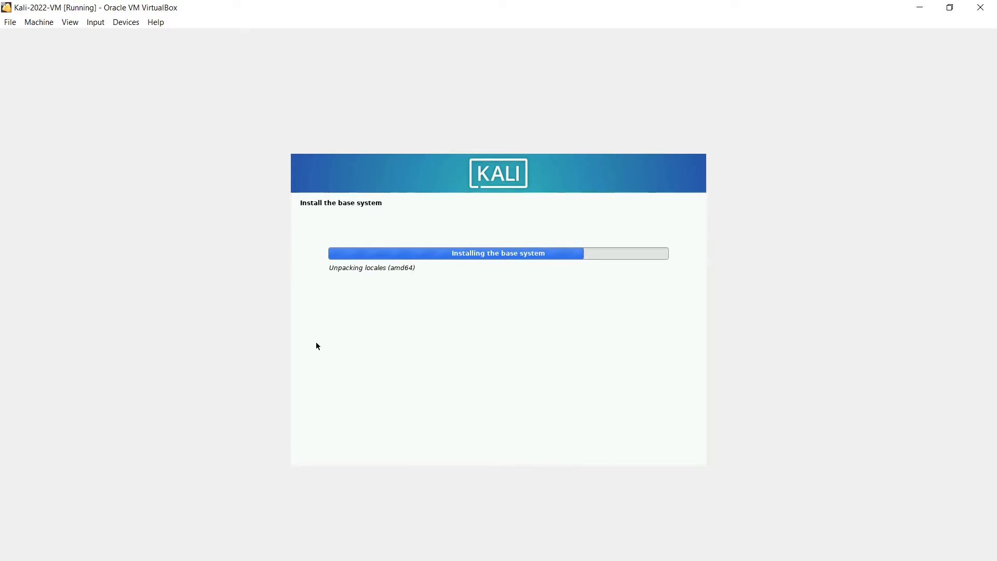
key(alt+Tab)
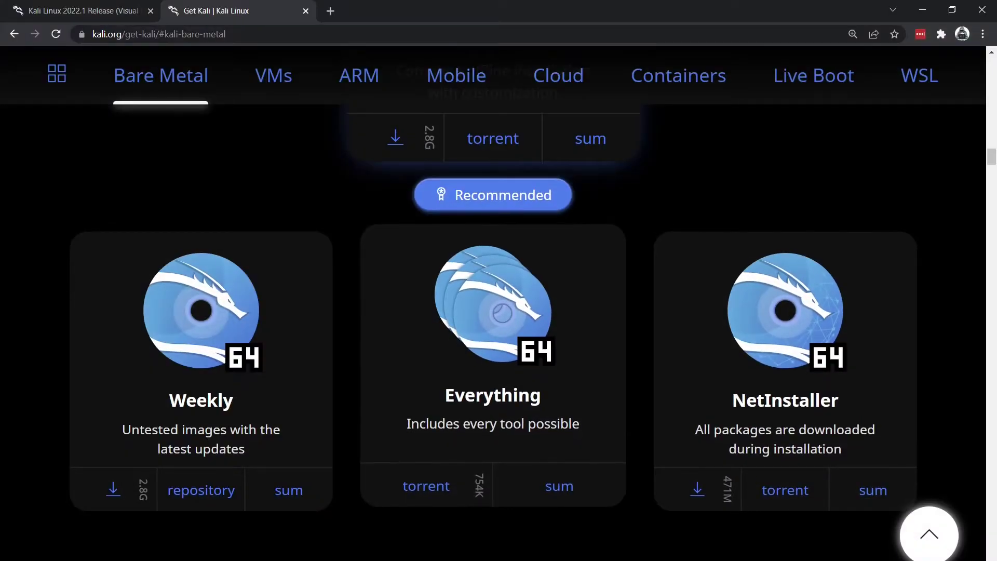
Bring up the Kali 2022.1 release post and scroll through its download and version-check sections
key(ctrl+shift+Tab)
scroll(493, 303, down, 5)
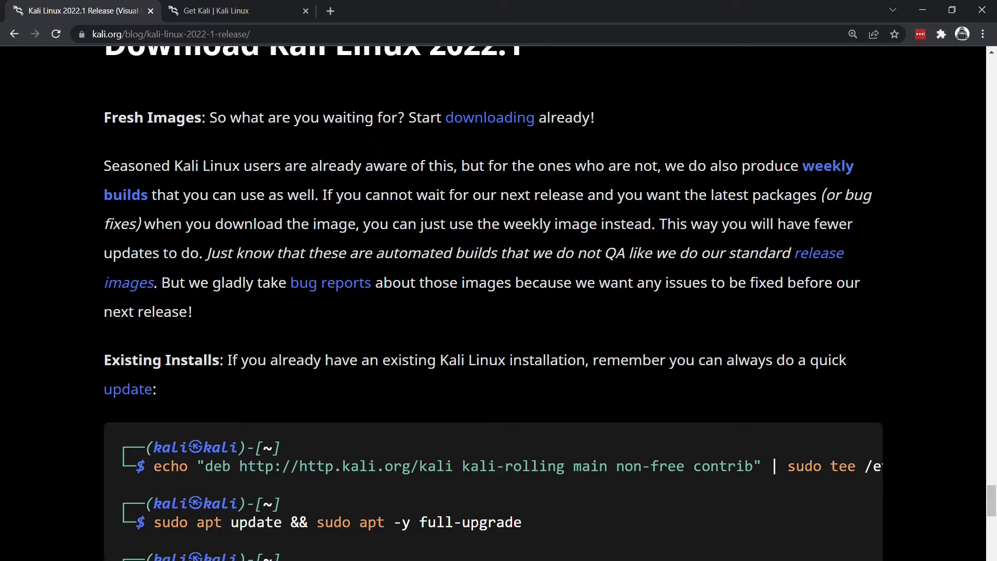
scroll(493, 303, down, 7)
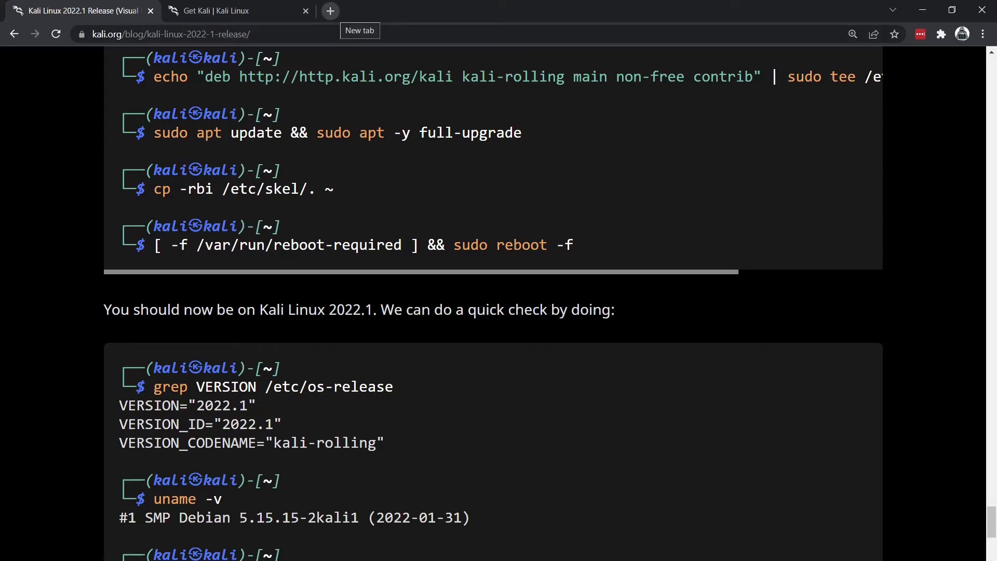
scroll(493, 303, up, 20)
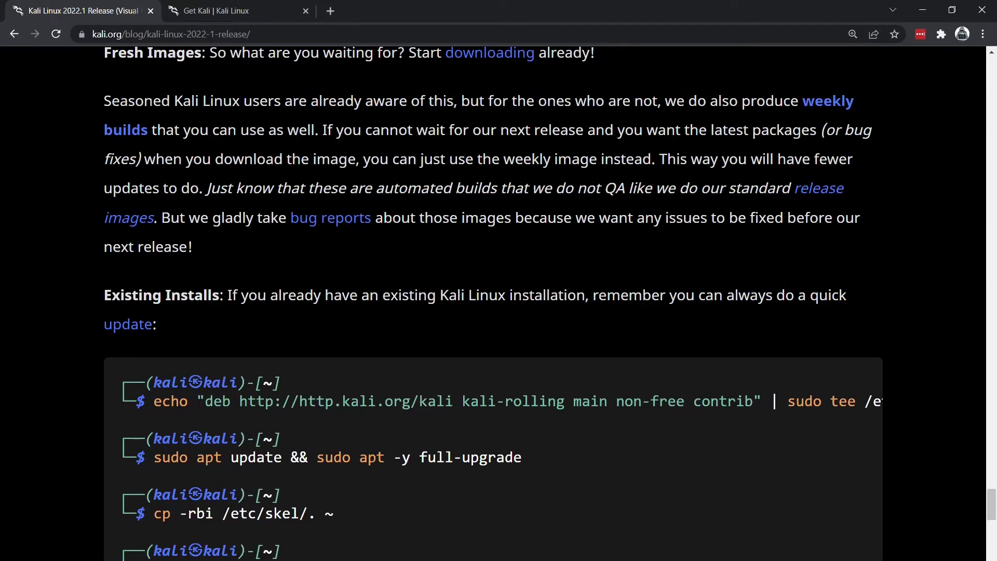
scroll(492, 303, up, 20)
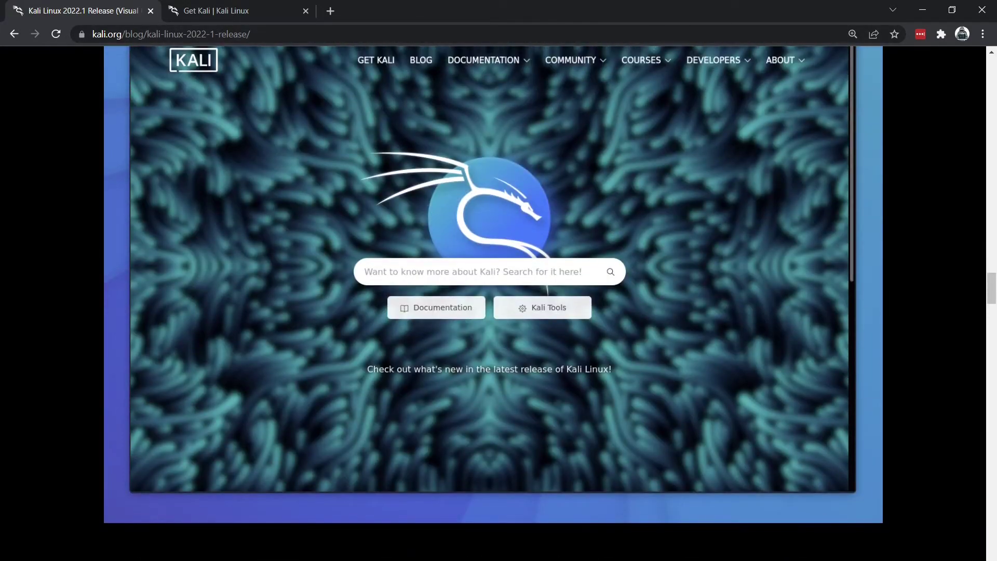
Search Google in a new tab for 'offensive security proving grounds'
click(331, 11)
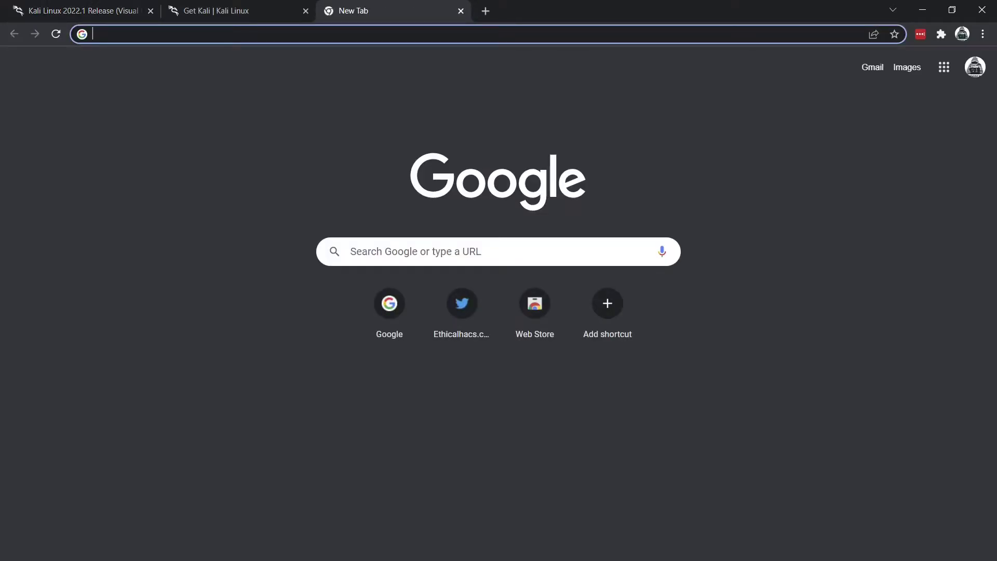
text(g)
key(Return)
text(offi)
key(BackSpace)
key(Down)
text(gr)
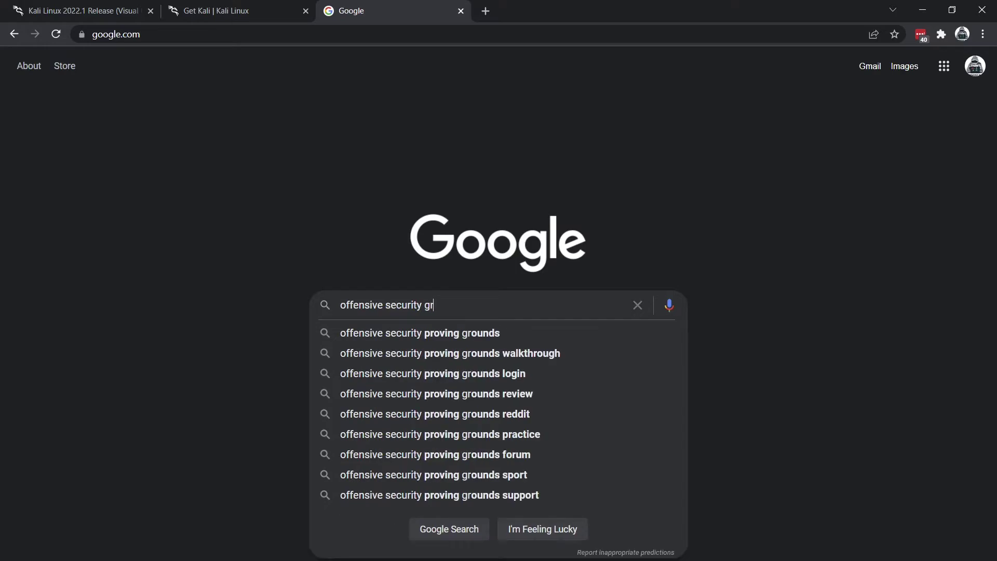
key(Down)
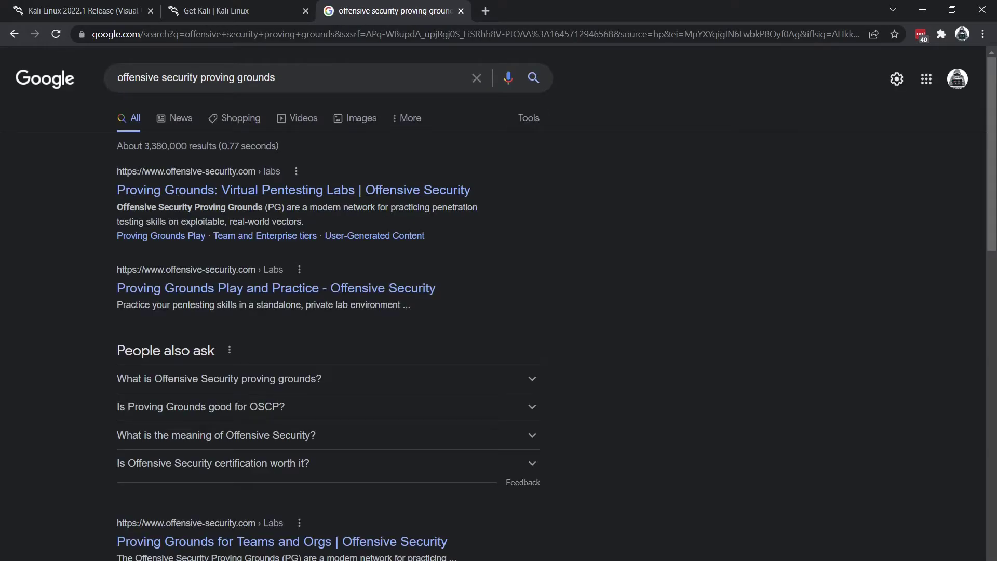
Open the Proving Grounds Play and Practice result and start the free PG Play sign-up
click(275, 288)
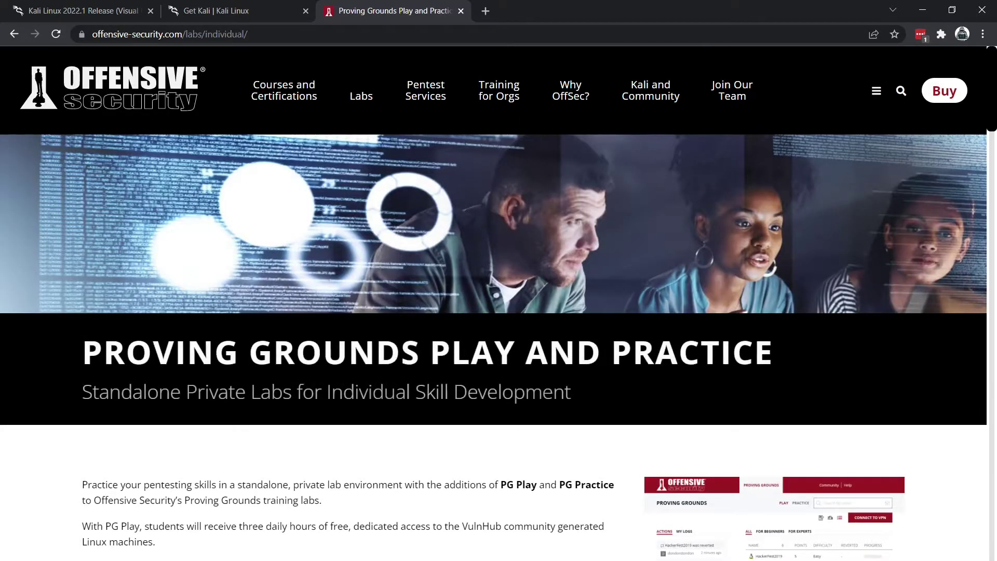
scroll(499, 311, down, 6)
scroll(498, 312, down, 7)
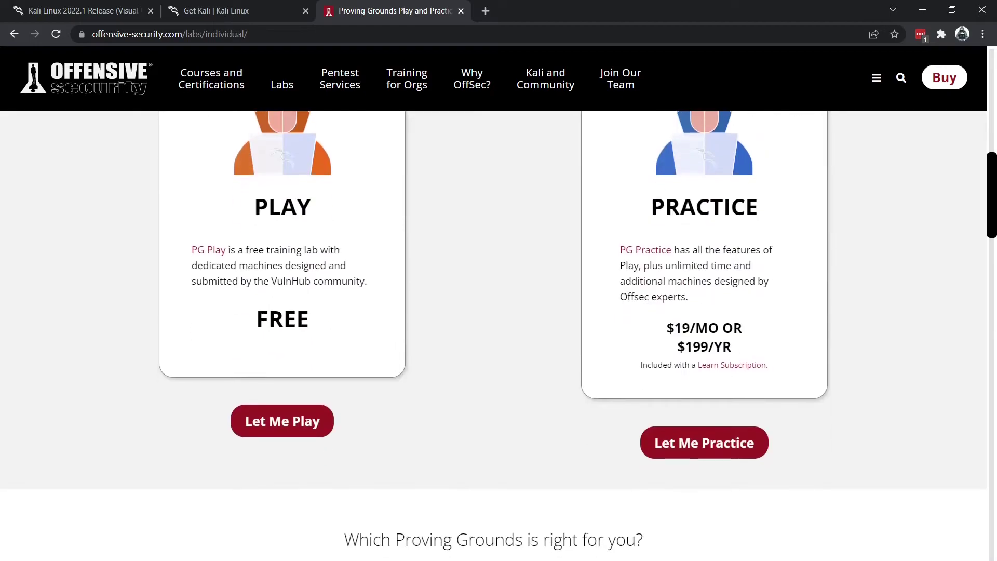
click(283, 421)
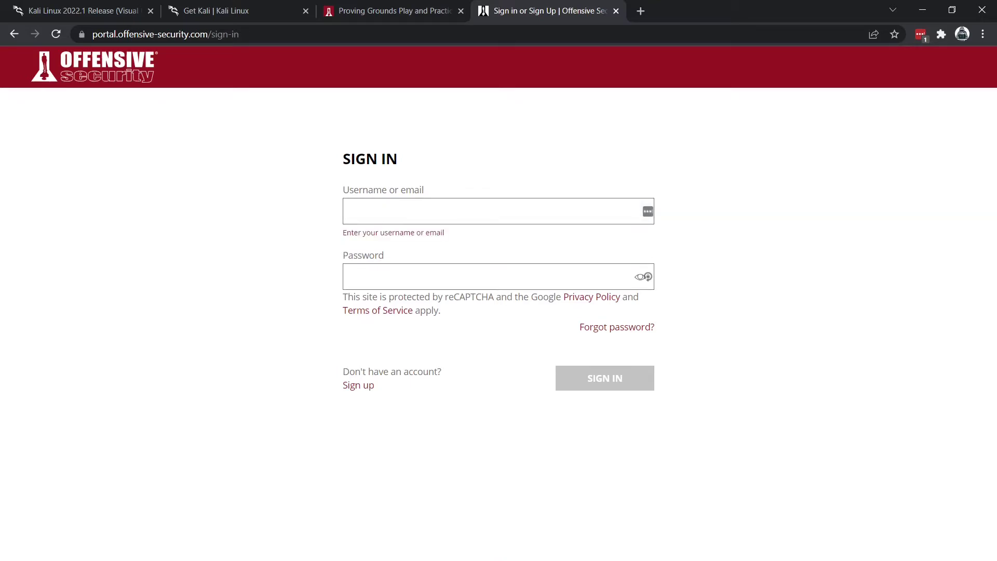
Autofill the saved login from the password manager and sign in to the Offensive Security portal
click(542, 300)
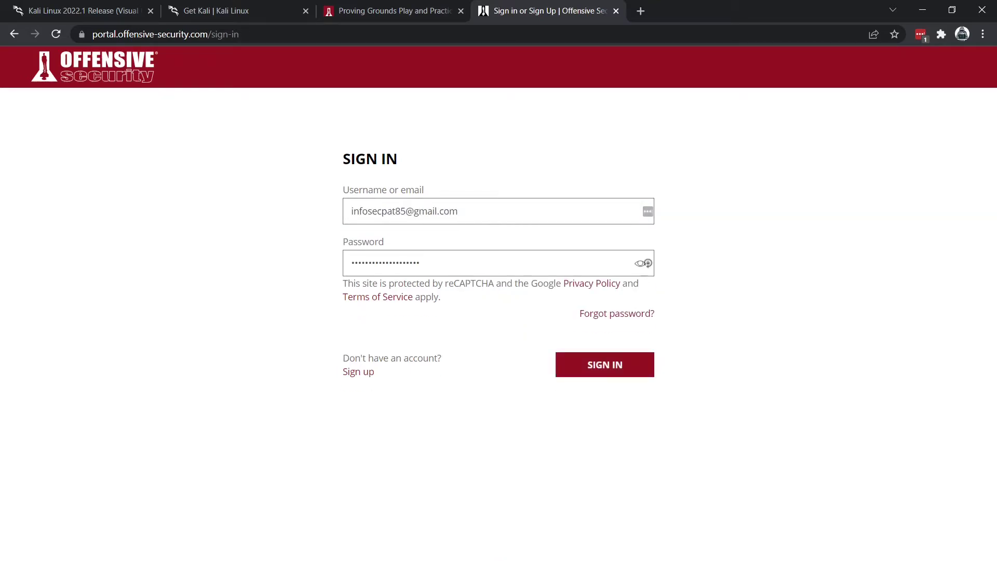
click(605, 378)
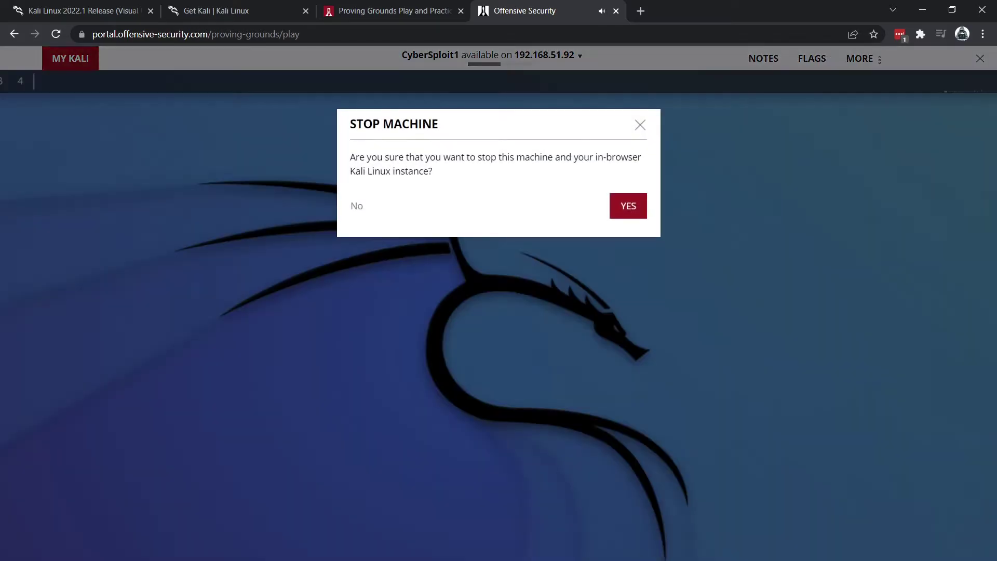
Decline the first stop prompt, then stop CyberSploit1 and its in-browser Kali from the machine dropdown
click(641, 125)
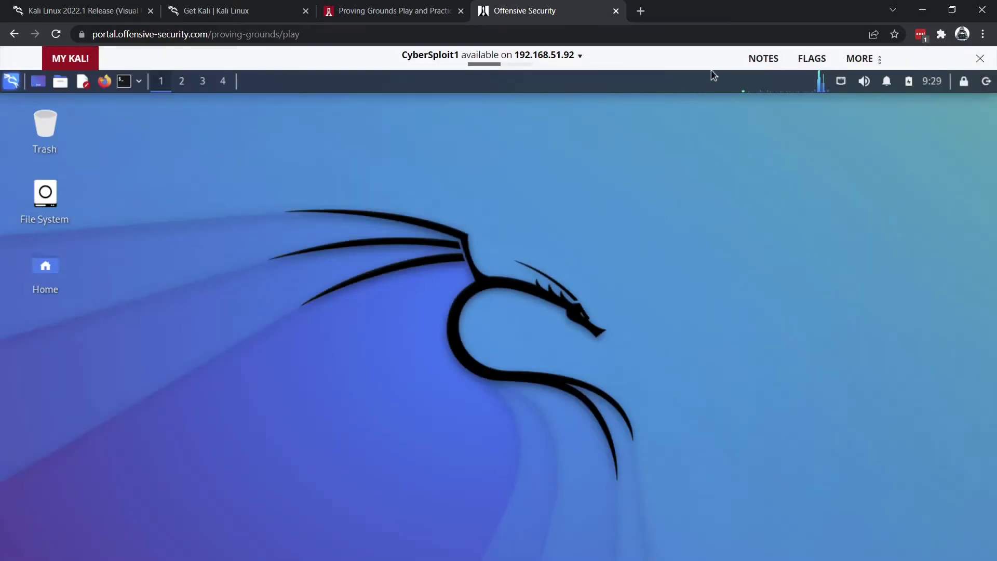
click(546, 71)
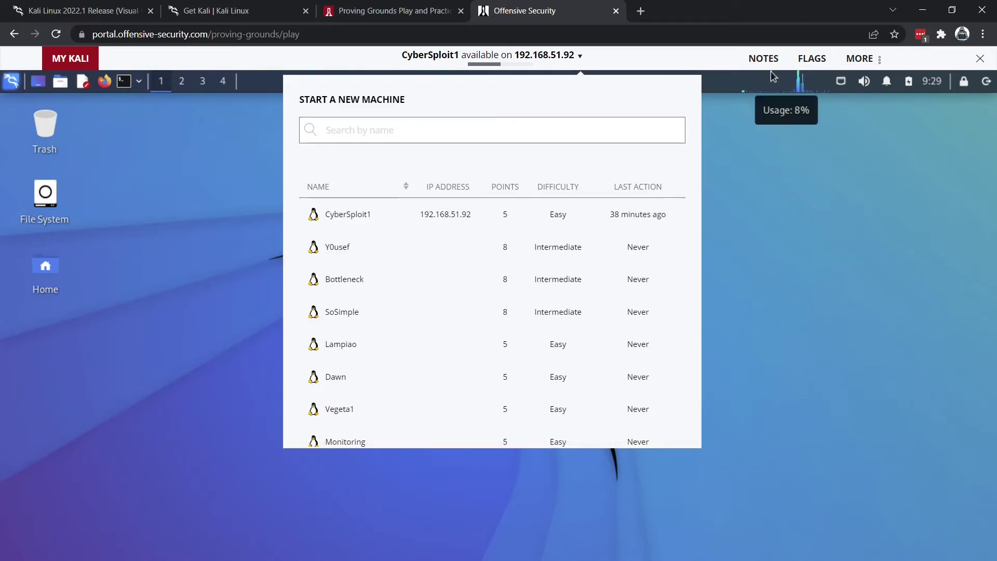
click(337, 247)
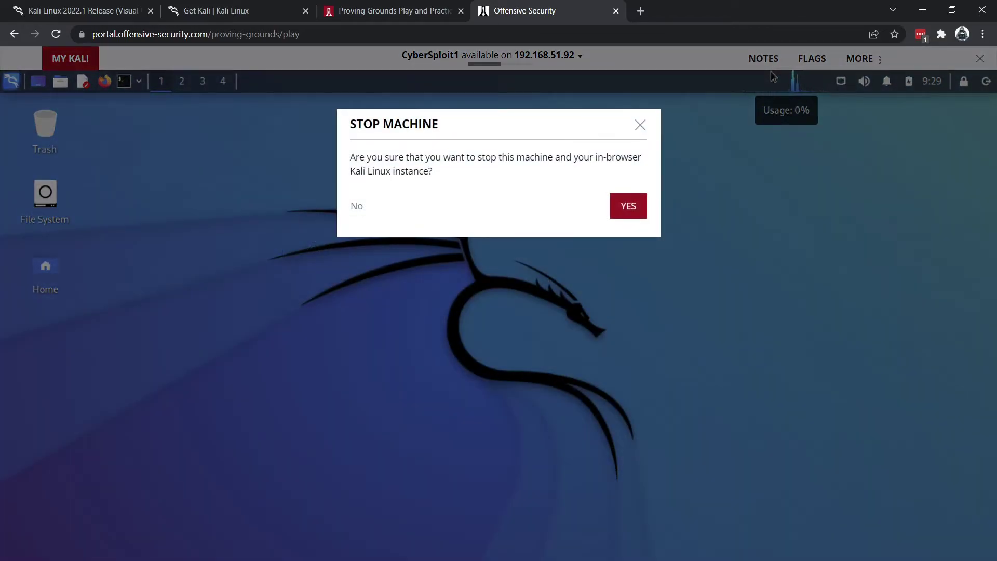
click(628, 204)
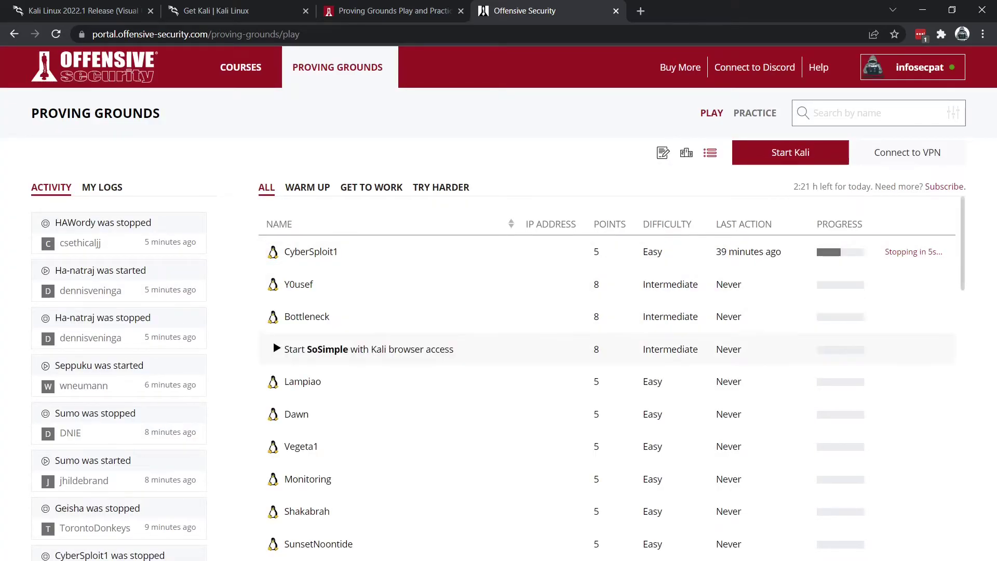
Browse the Warm Up, Get To Work and Try Harder machine lists, then open the browser tab's options
click(307, 187)
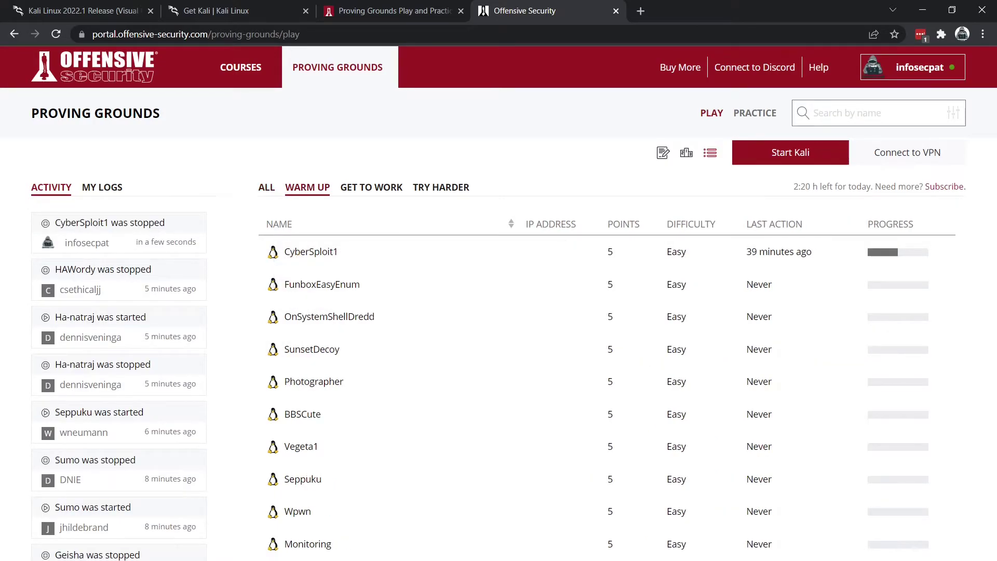
click(371, 187)
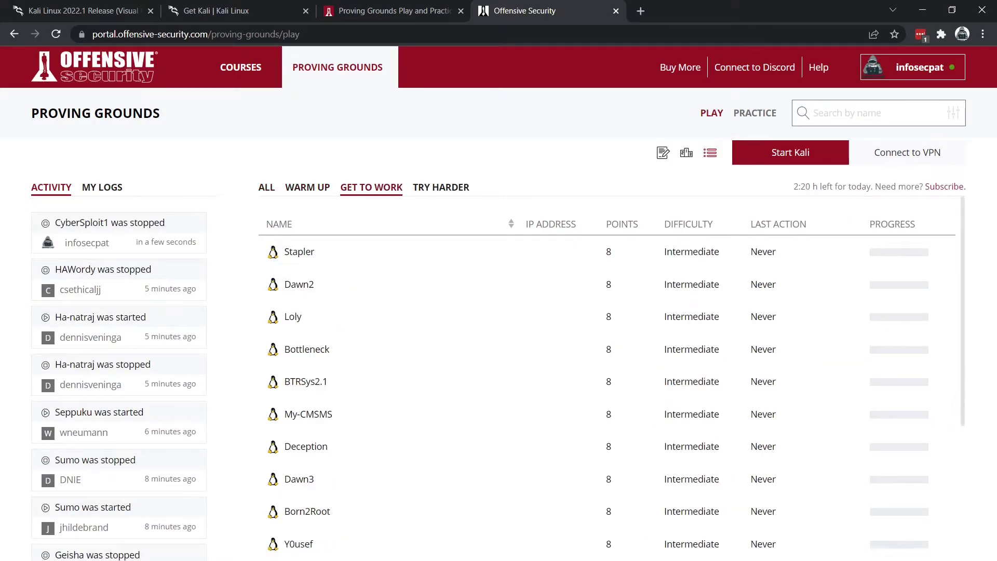
click(441, 187)
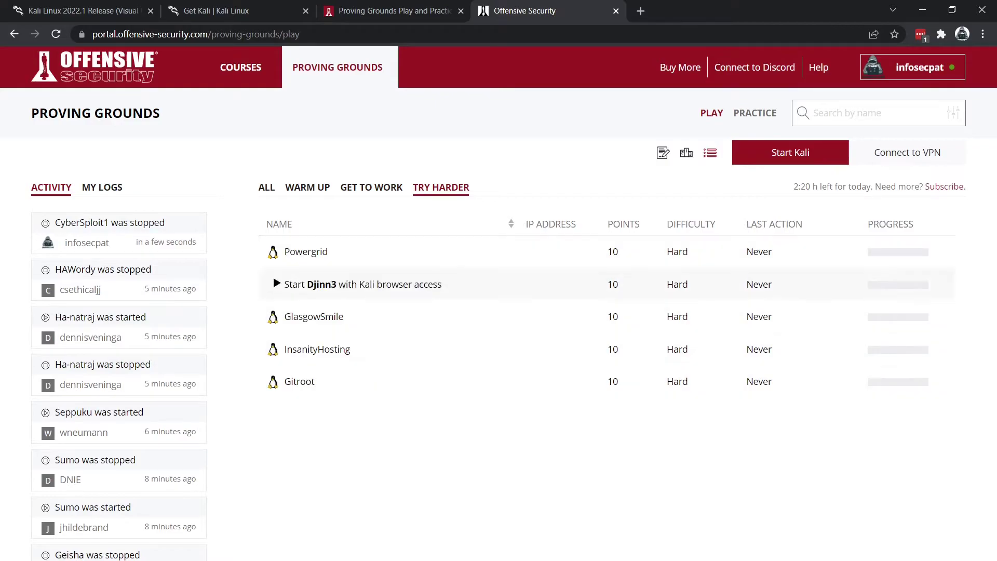
click(371, 187)
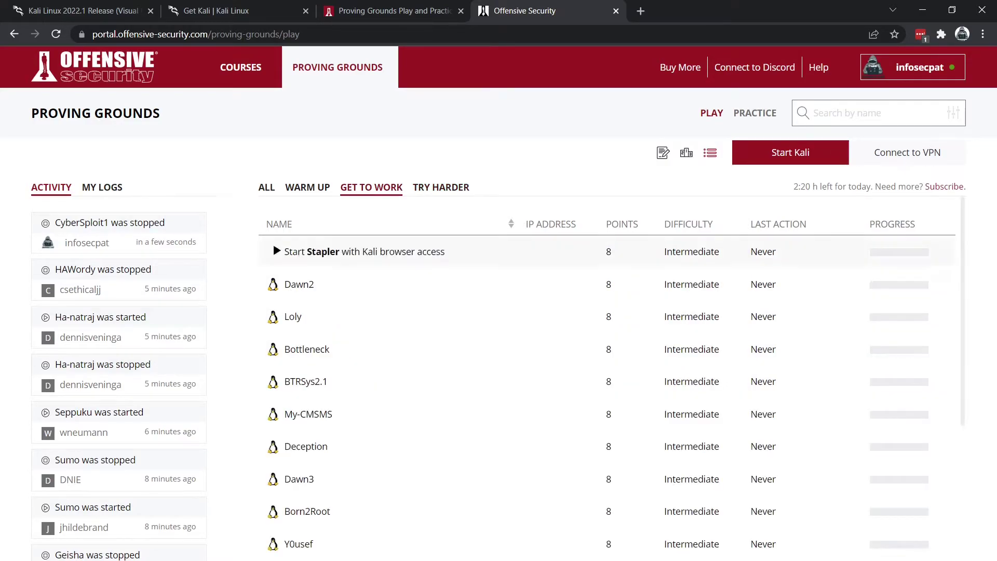
click(307, 187)
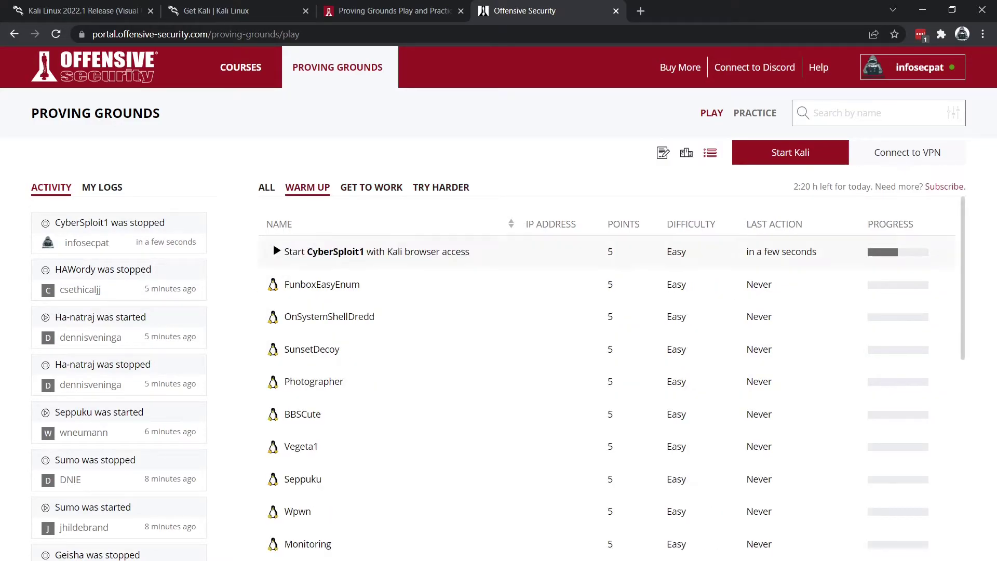
scroll(364, 302, down, 5)
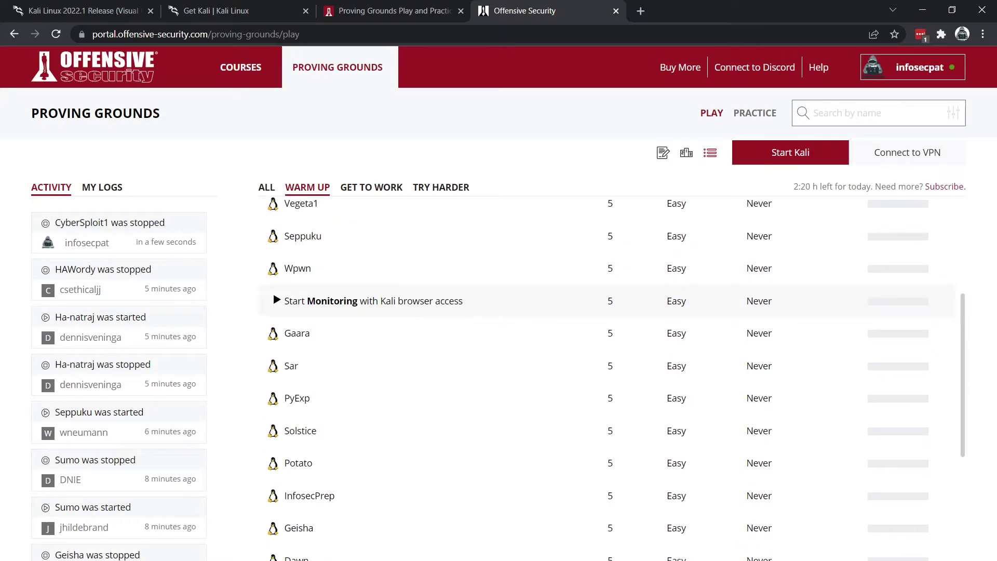
scroll(363, 406, up, 5)
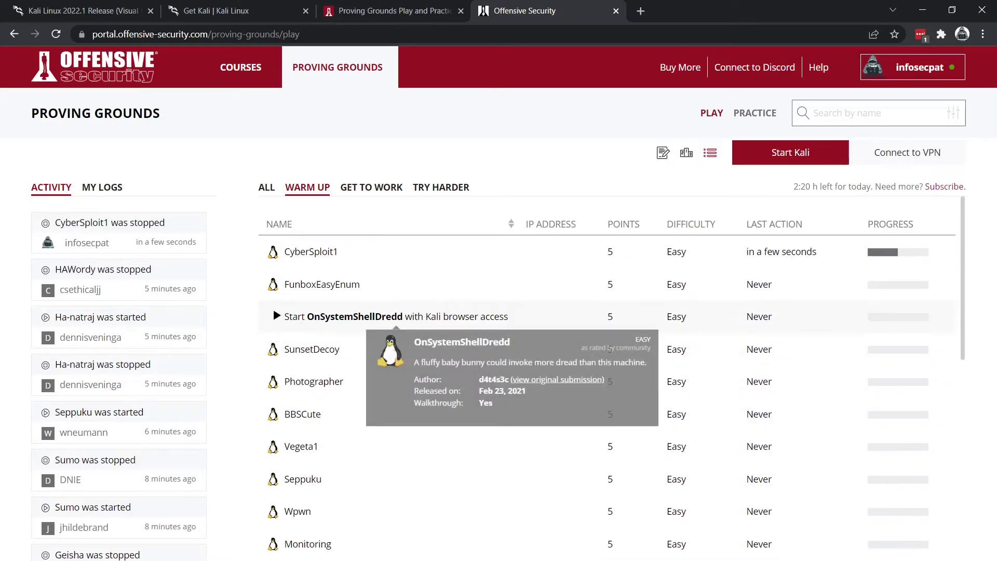
mouse_move(376, 251)
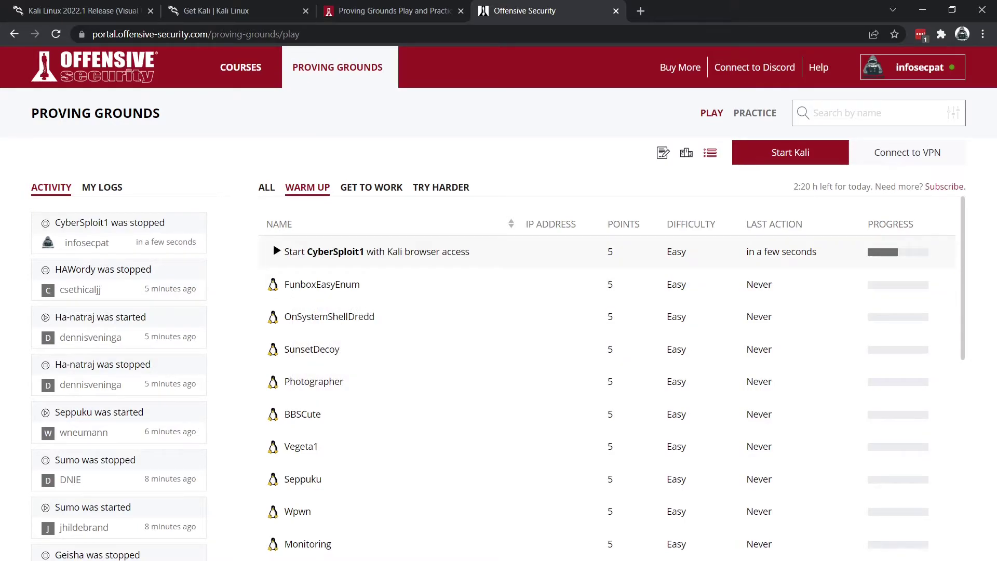
right_click(554, 11)
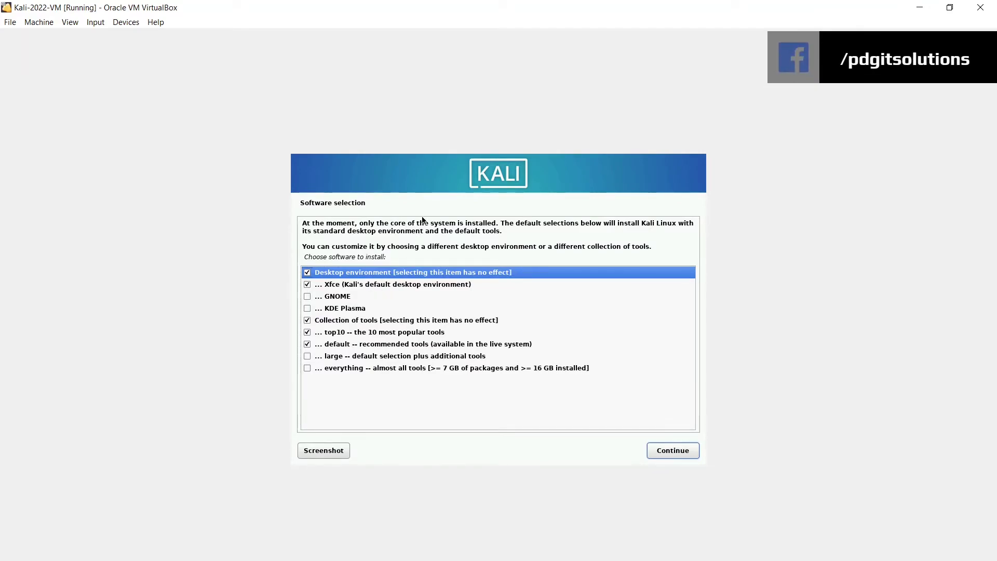
Add KDE Plasma and the 'everything' tool collection to the Kali software selection and continue
click(308, 308)
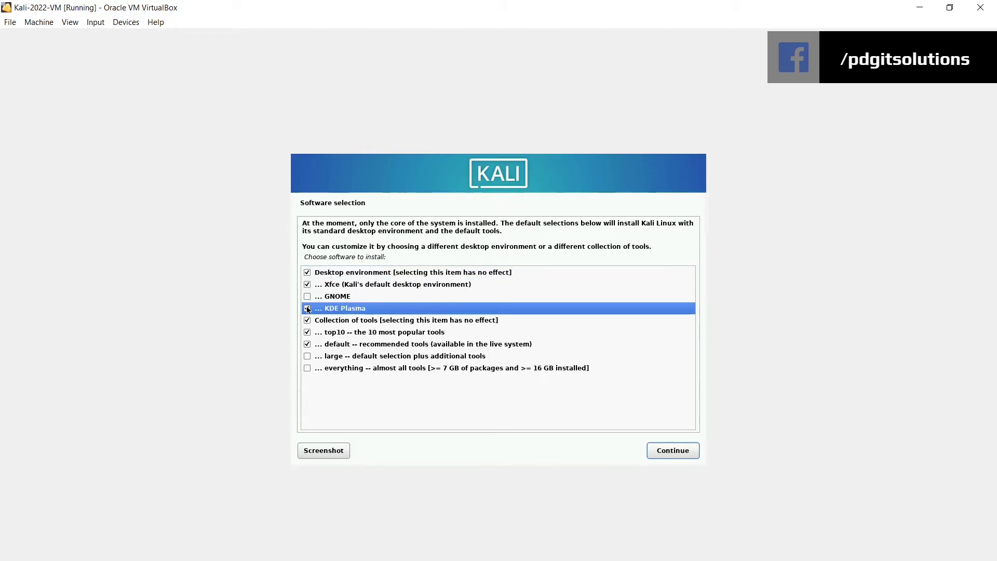
click(308, 368)
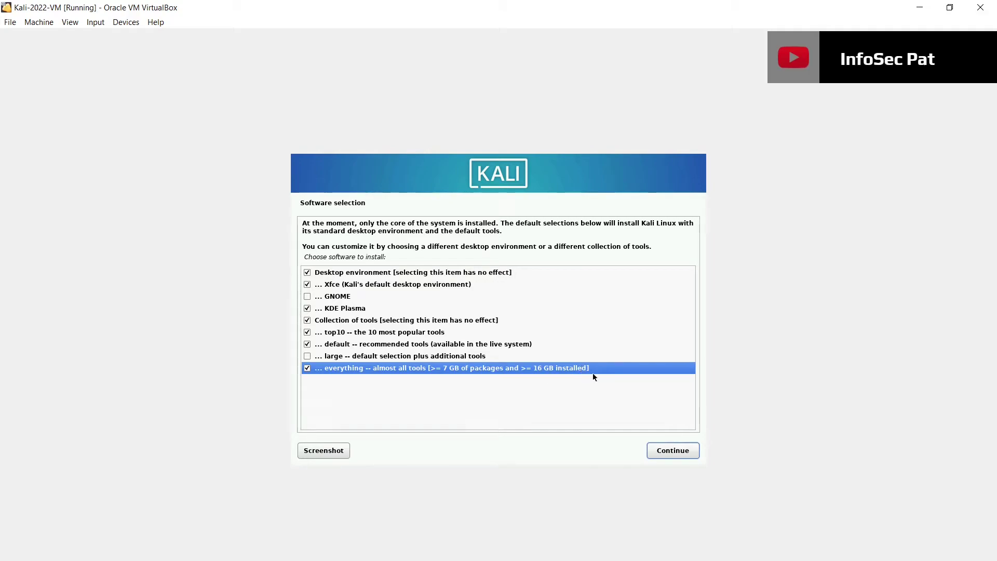
click(676, 452)
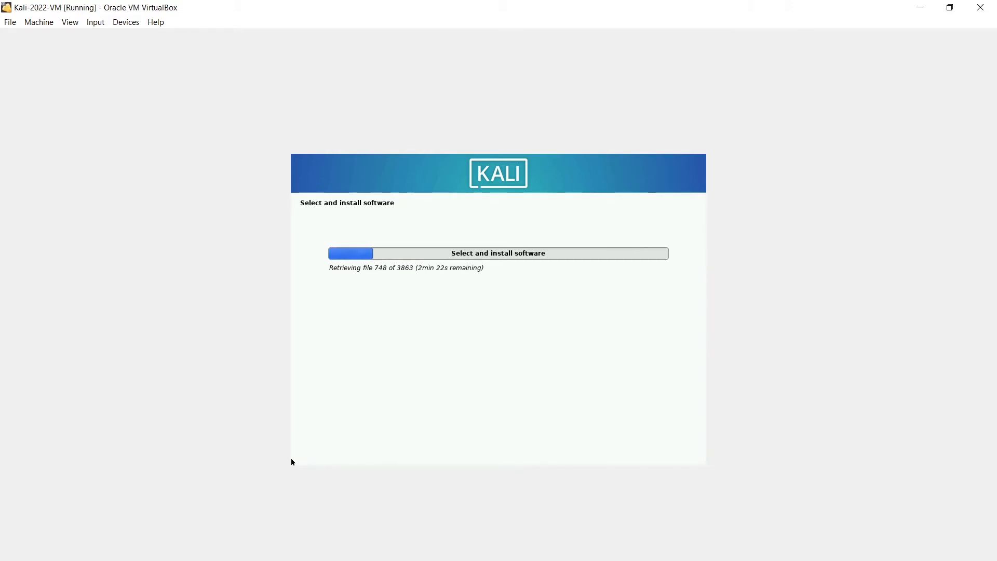
click(681, 530)
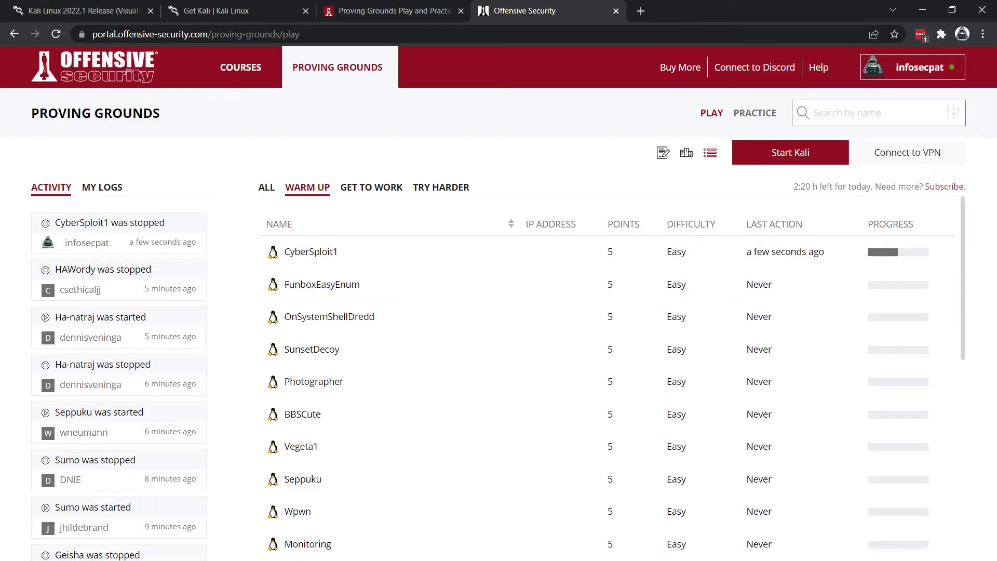
Duplicate the Proving Grounds tab and start SunsetDecoy from Warm Up with Kali browser access
mouse_move(322, 285)
mouse_move(377, 252)
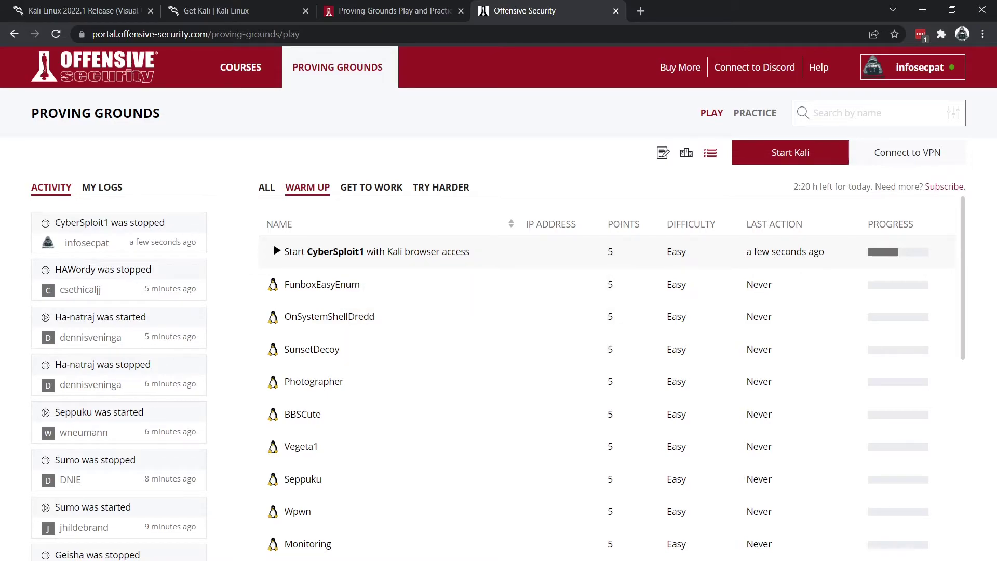
right_click(563, 8)
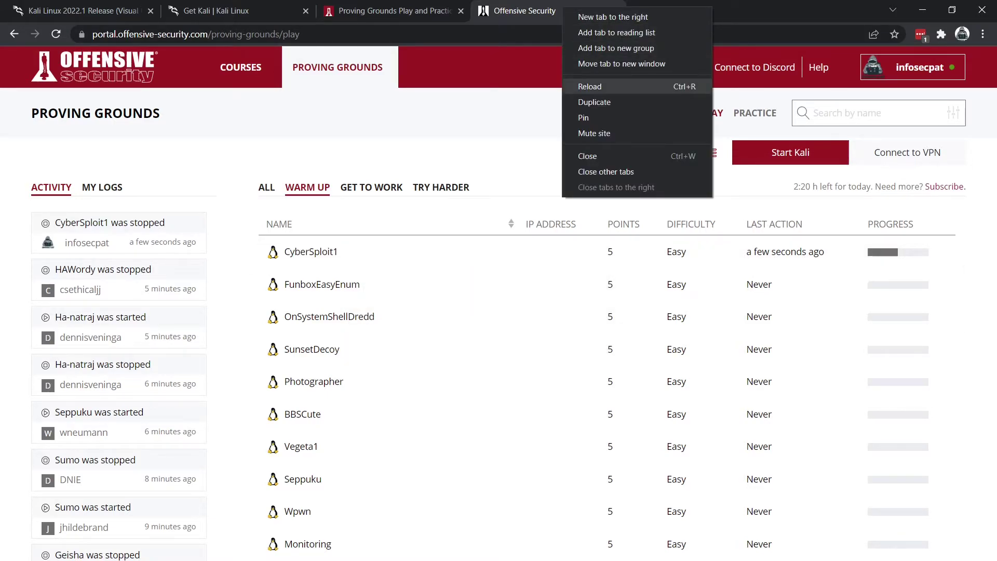
click(595, 102)
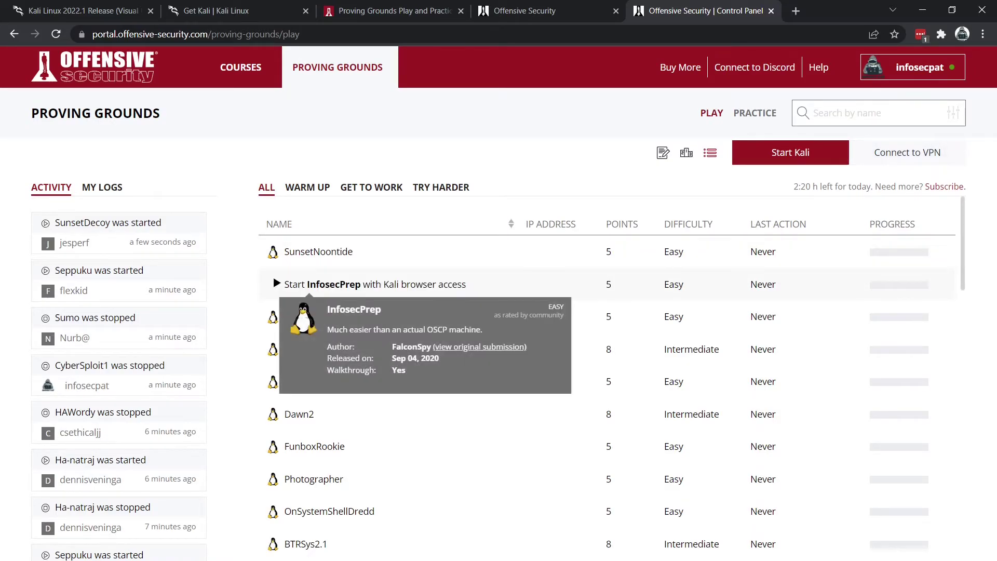
click(308, 187)
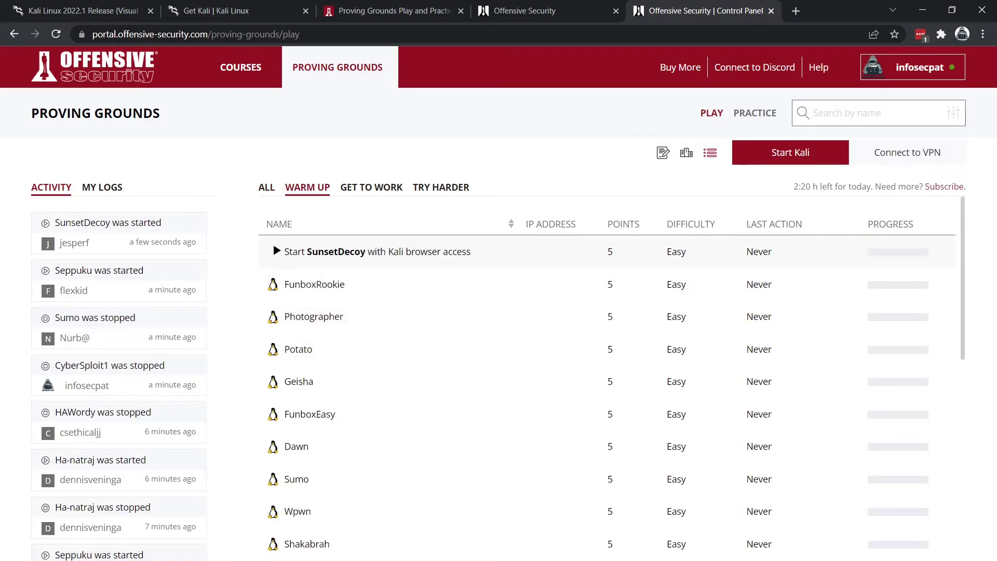
click(790, 152)
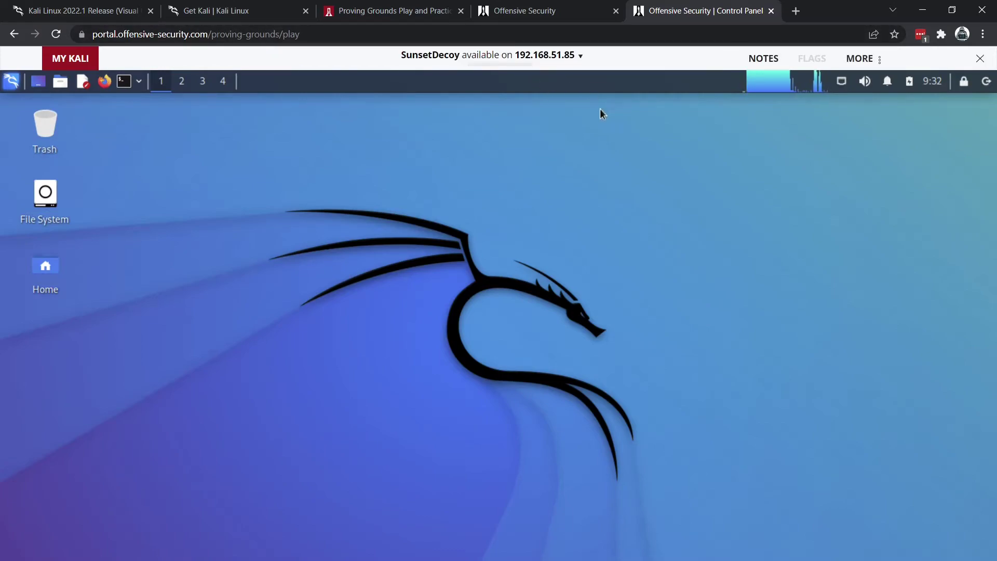
In a maximized Kali terminal, check eth0's address with ifconfig and ping 192.168.51.85
click(123, 82)
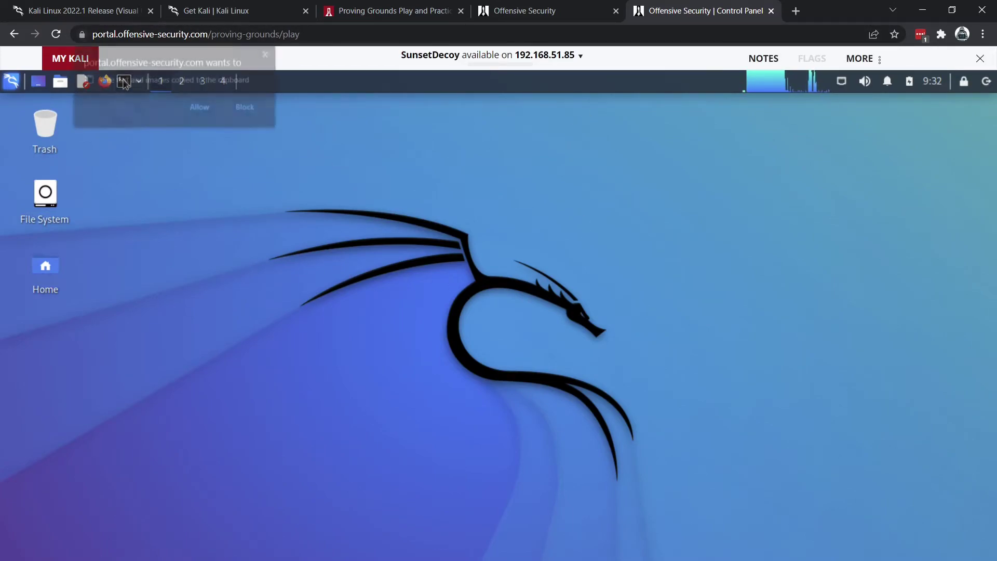
click(240, 134)
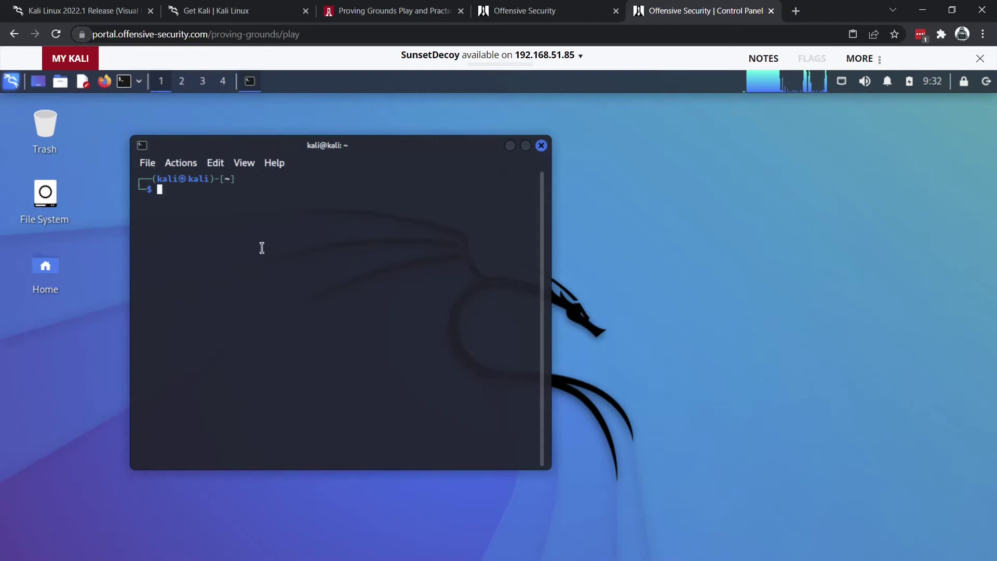
key(ctrl+plus)
key(ctrl+plus)
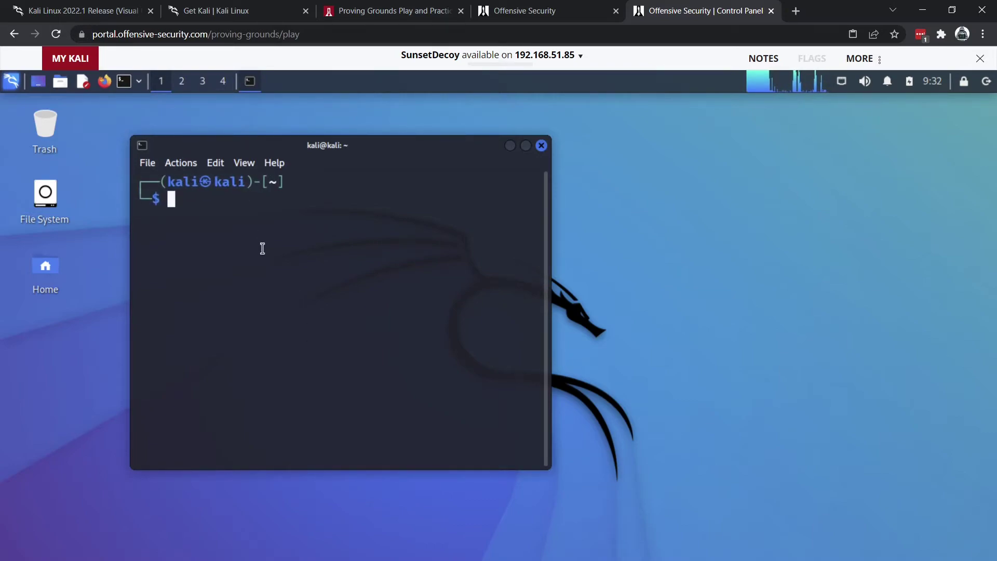
text(ifconfig )
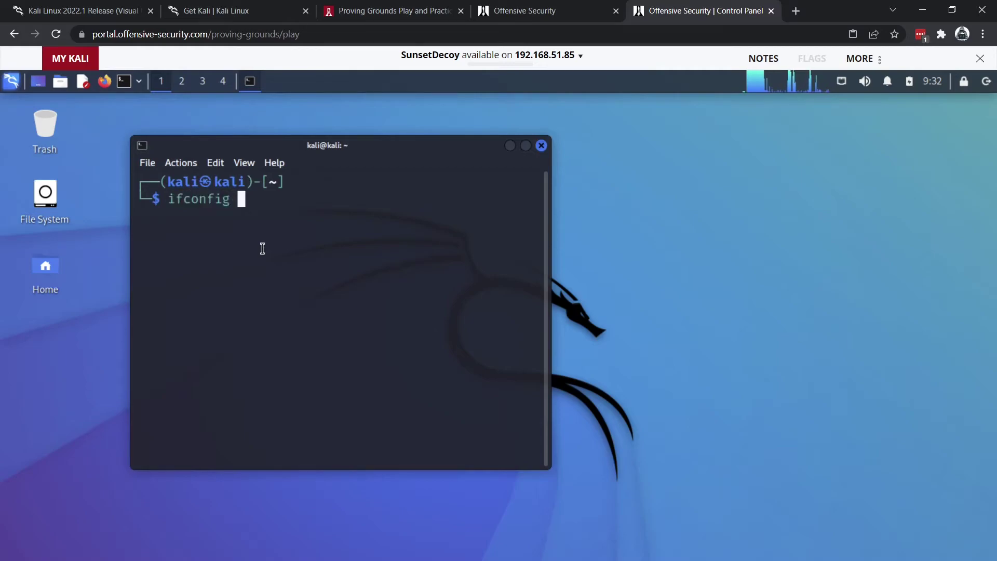
text(eth0)
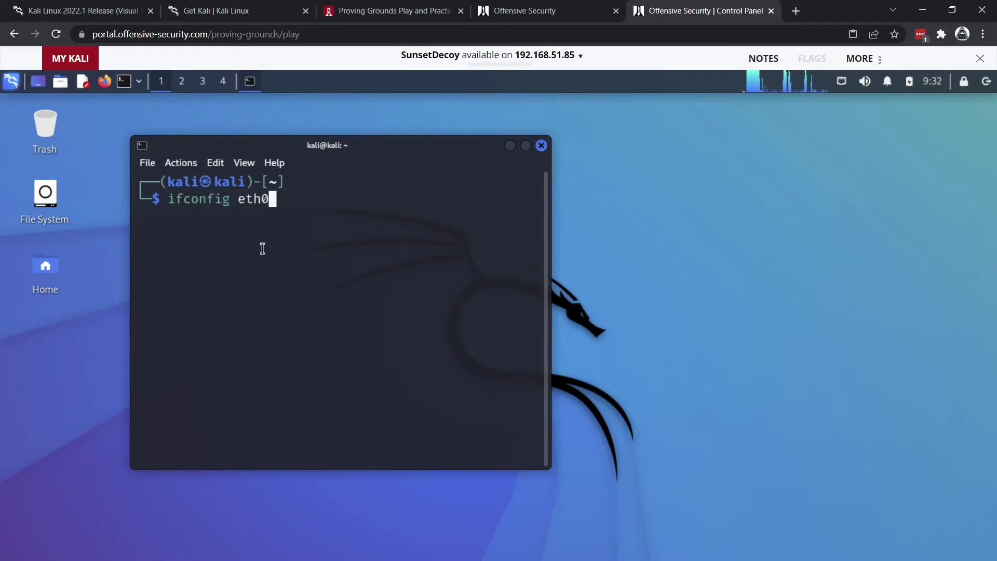
key(Return)
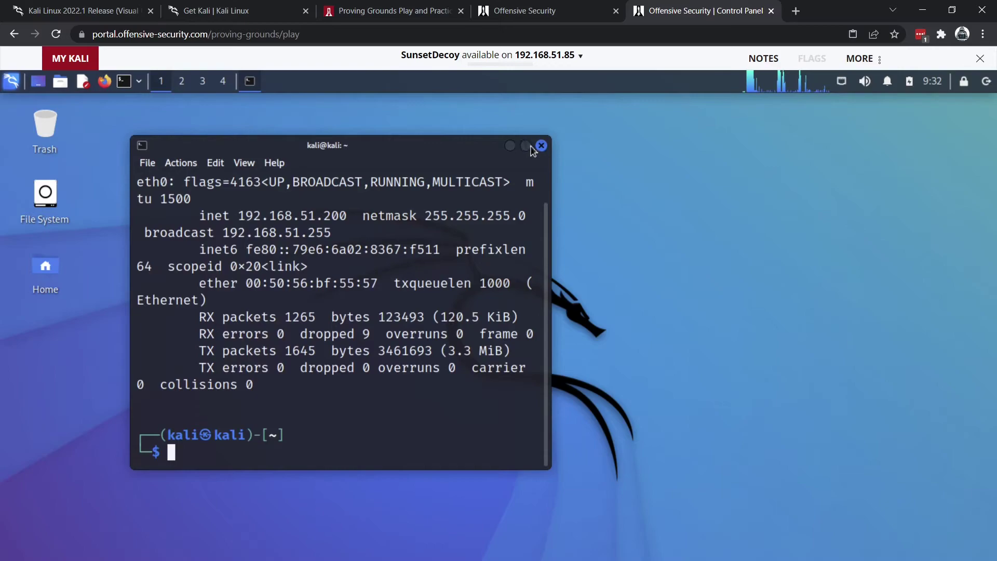
click(526, 146)
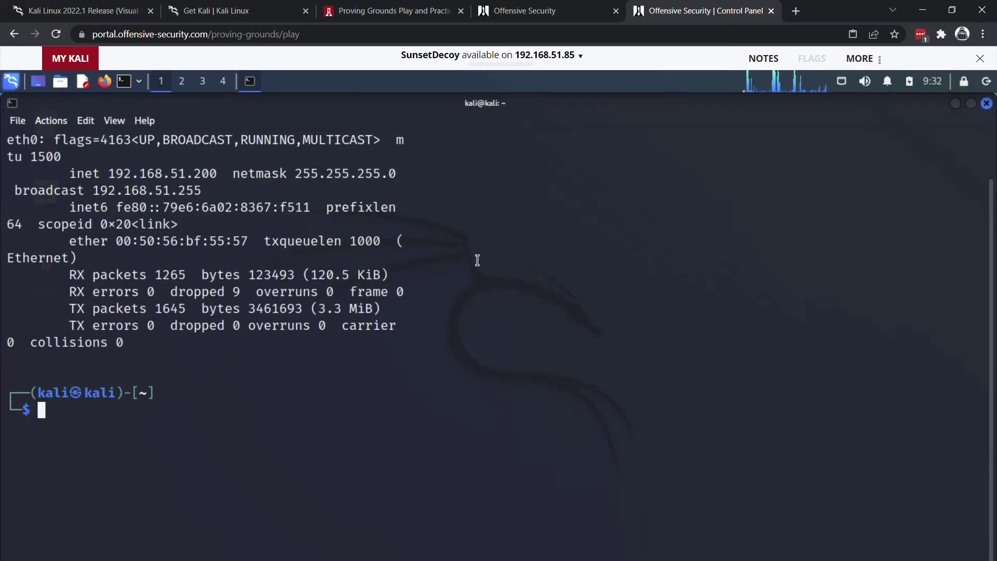
key(Up)
key(Return)
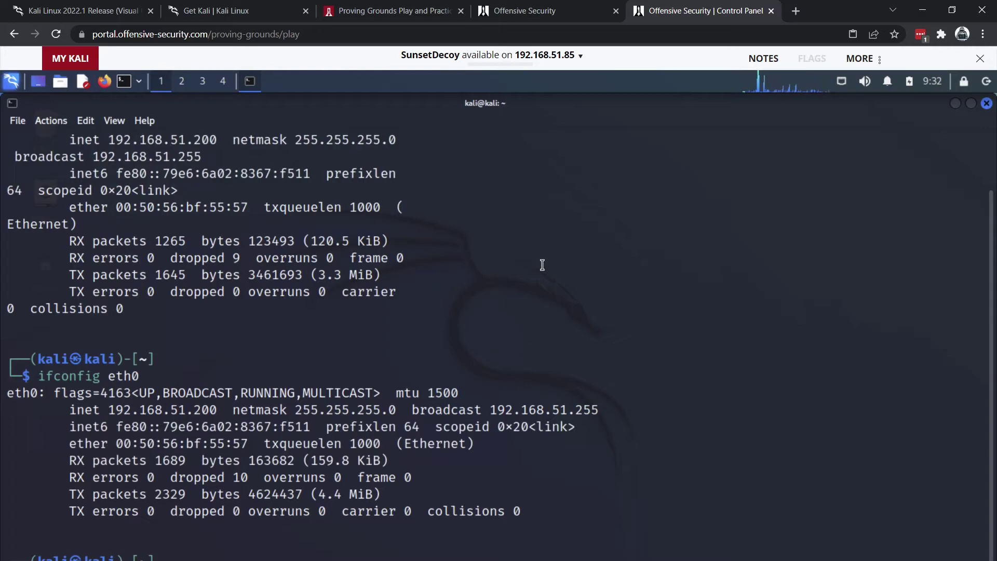
key(Return)
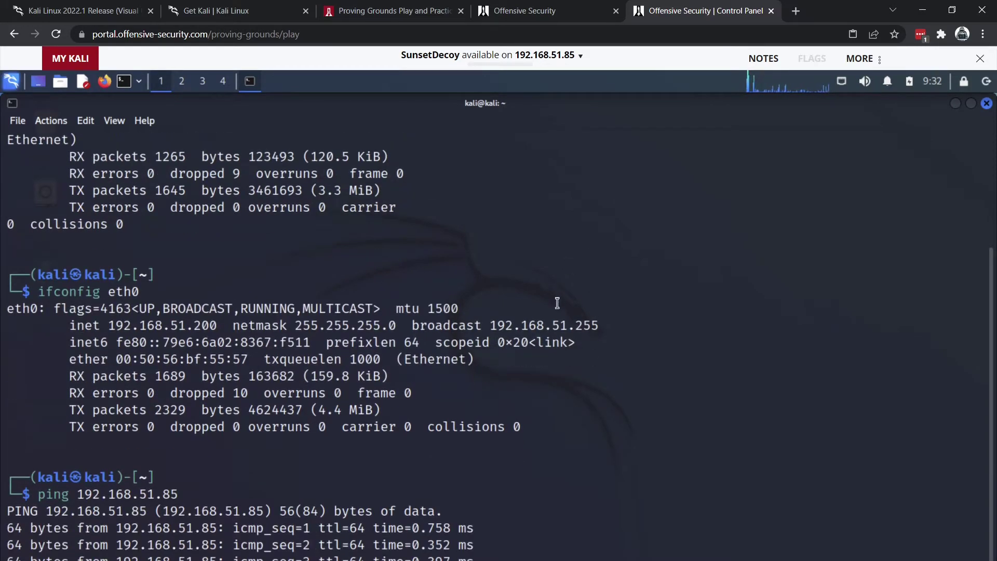
key(ctrl+c)
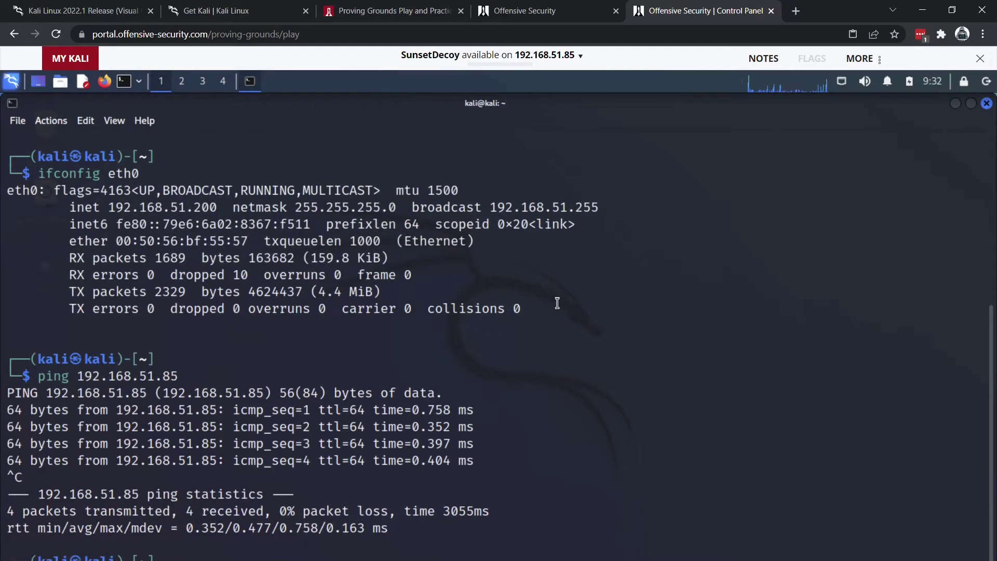
Become root with sudo su, clear the screen and list the home directory
text(sudo su)
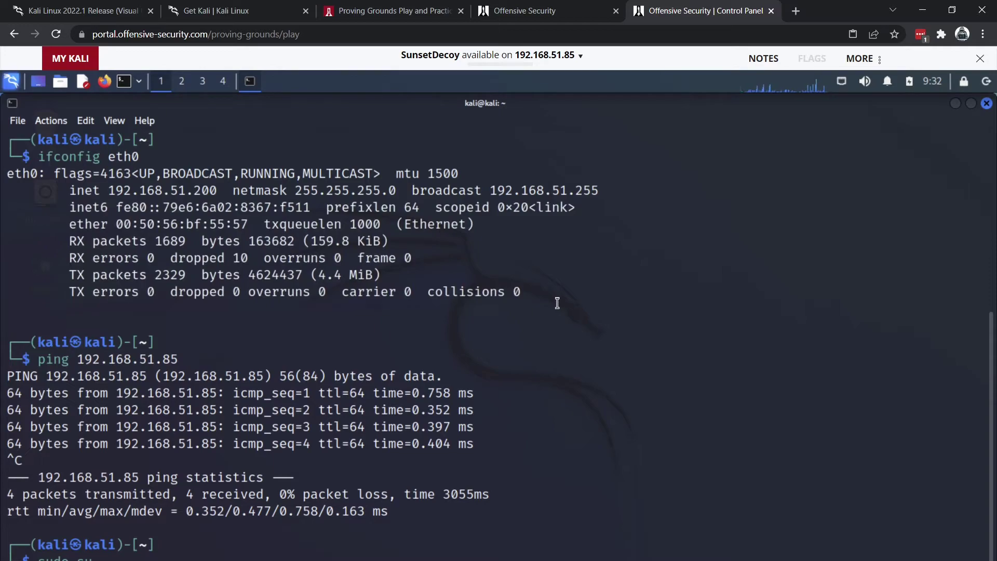
key(Return)
text(kali)
key(Return)
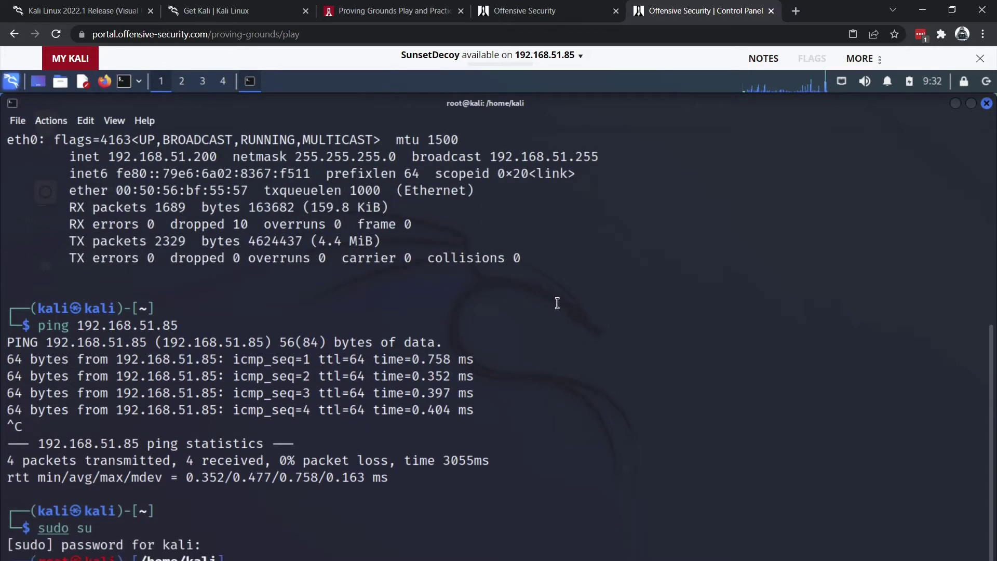
key(Return)
text(ls)
key(Return)
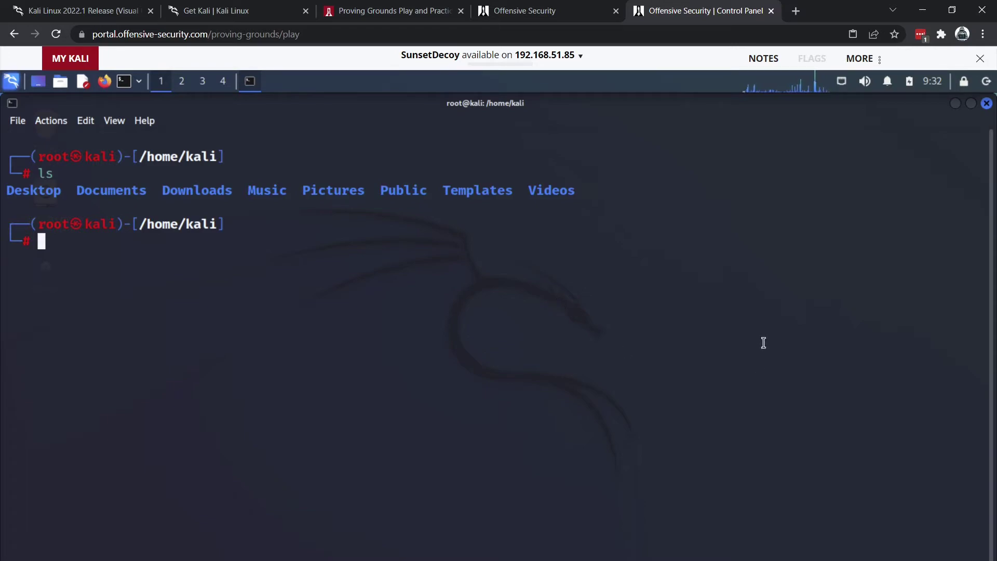
Run nmap -A 192.168.51.85 and review the open SSH (22) and Apache (80) ports
text(nmap )
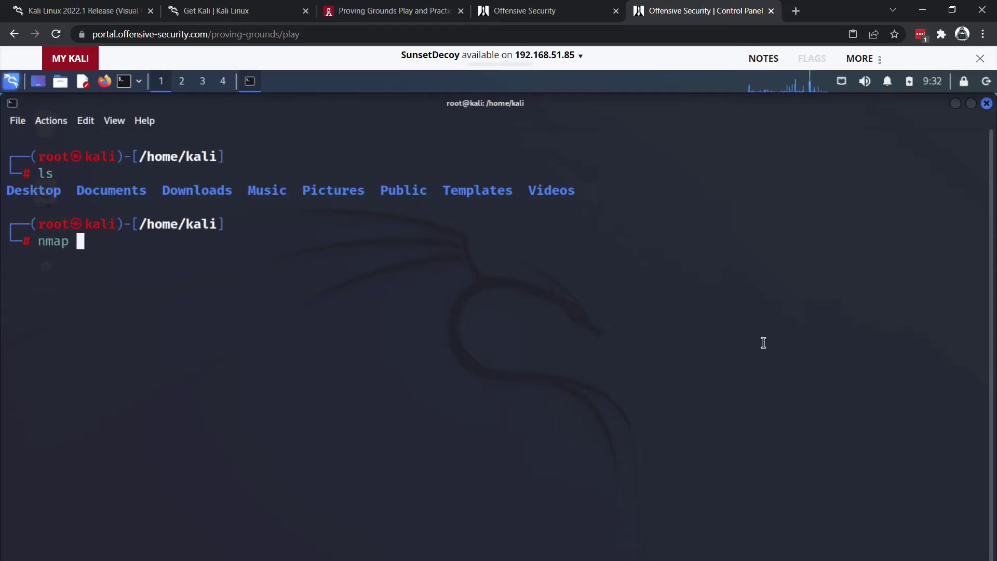
text(-A 192)
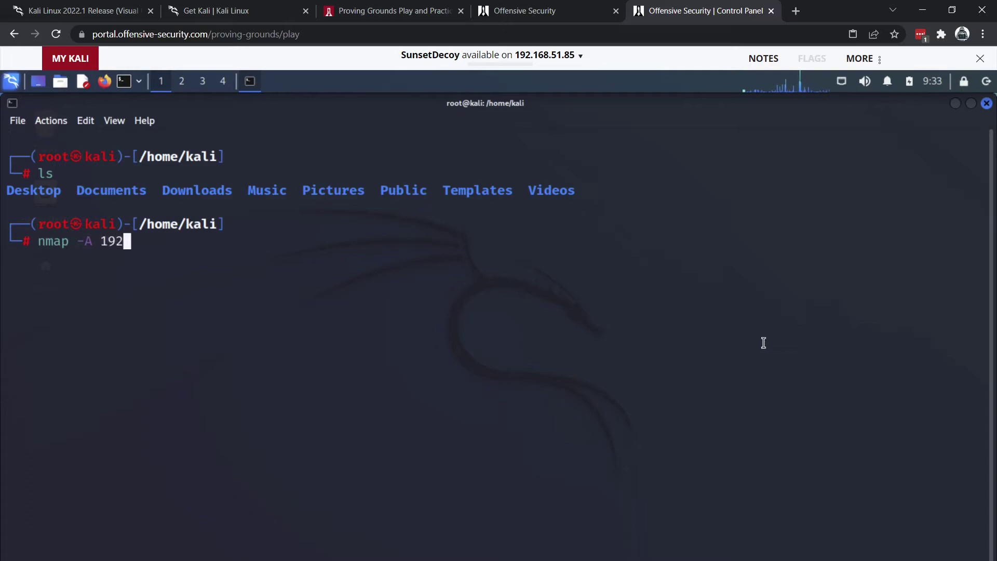
text(.168)
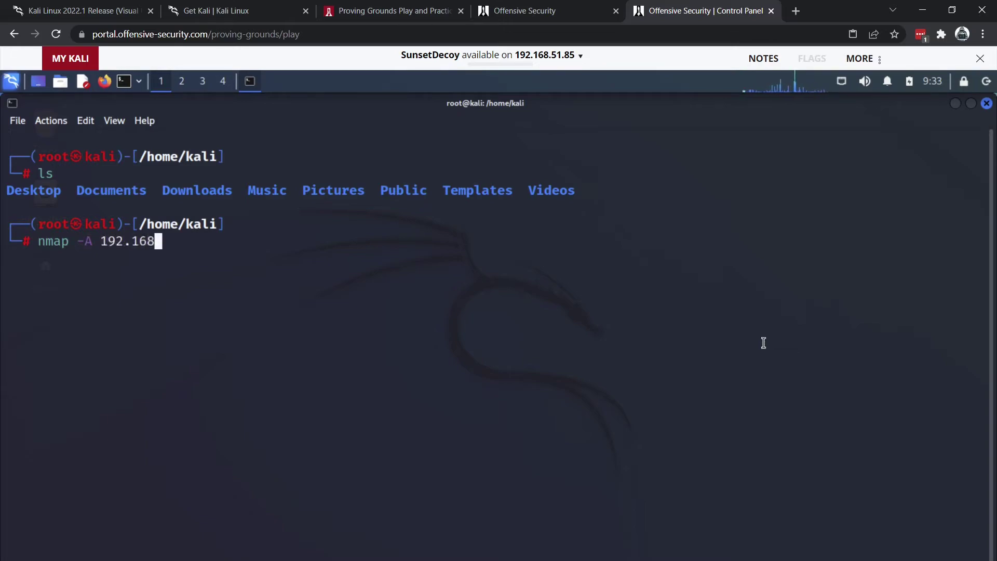
text(.)
text(51.85)
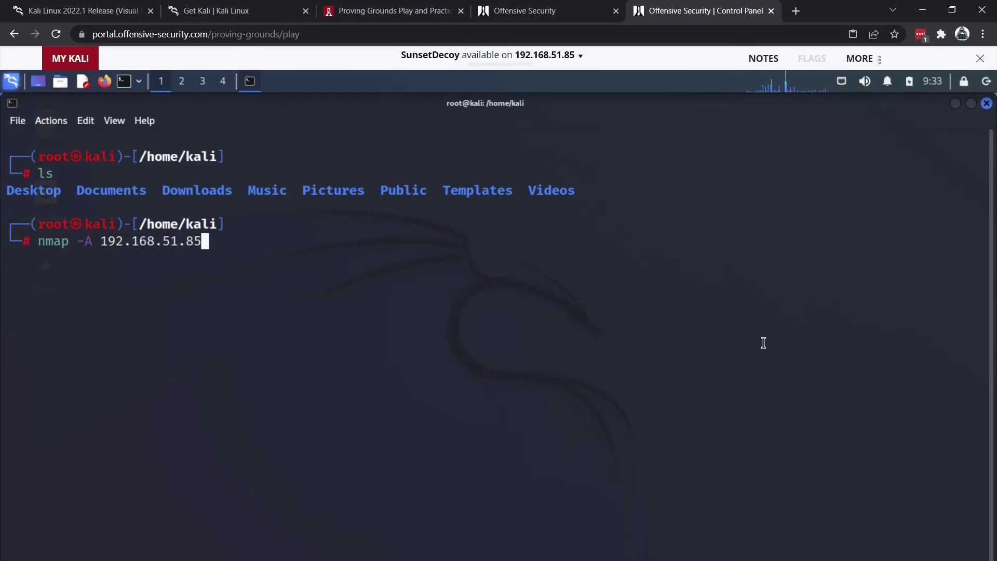
key(Return)
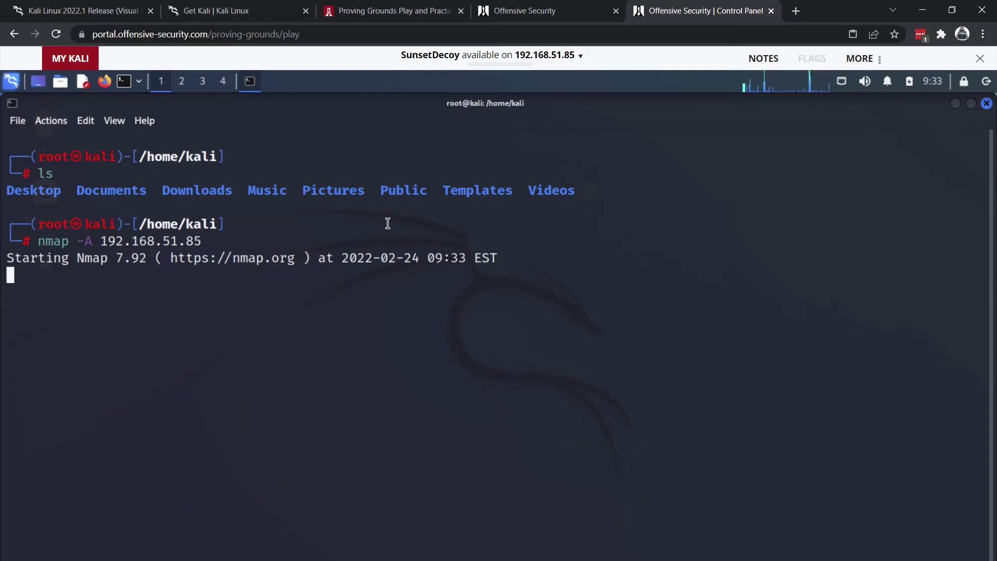
scroll(114, 418, up, 5)
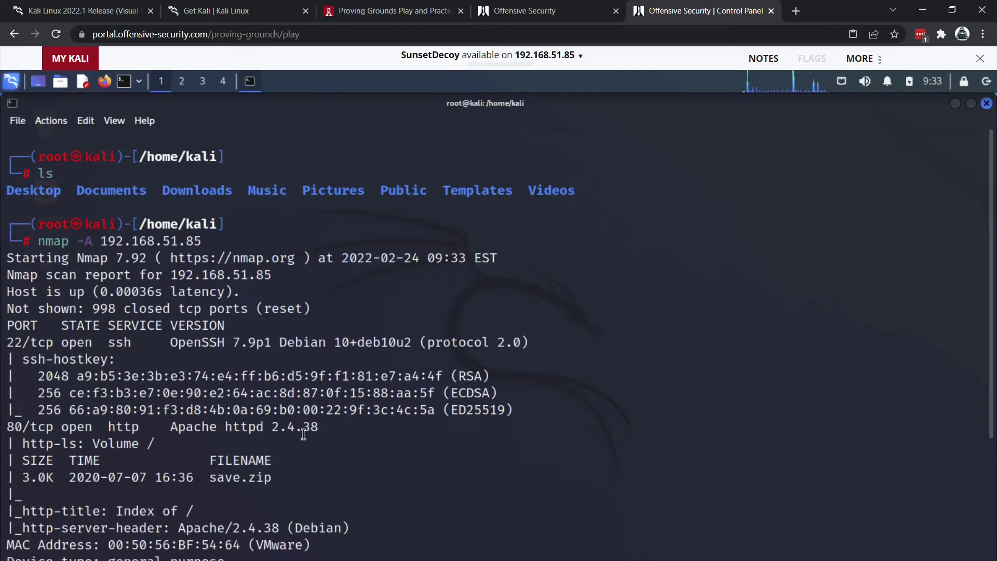
click(104, 81)
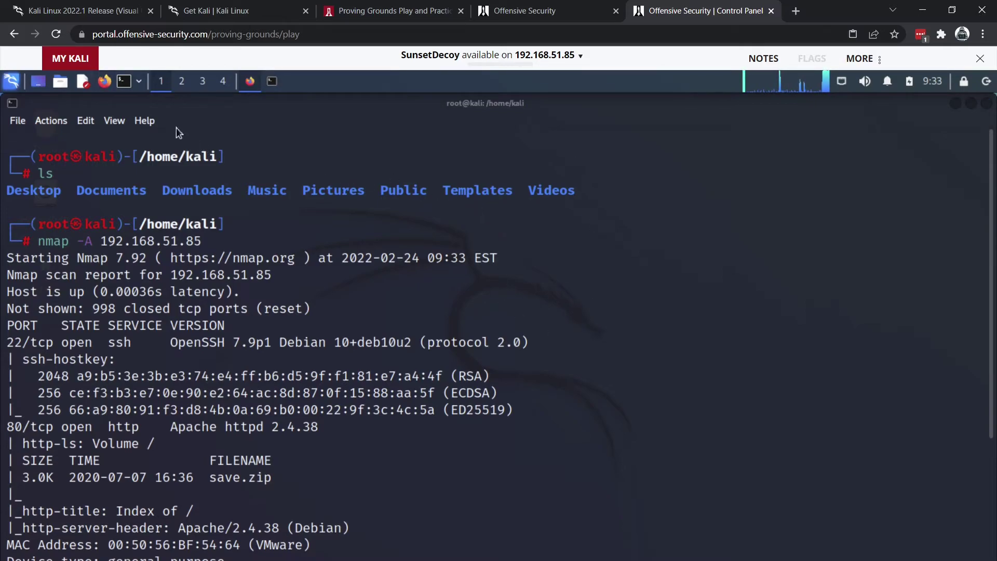
Maximize Kali's Firefox and browse to 192.168.51.85 to see the index listing save.zip
click(251, 84)
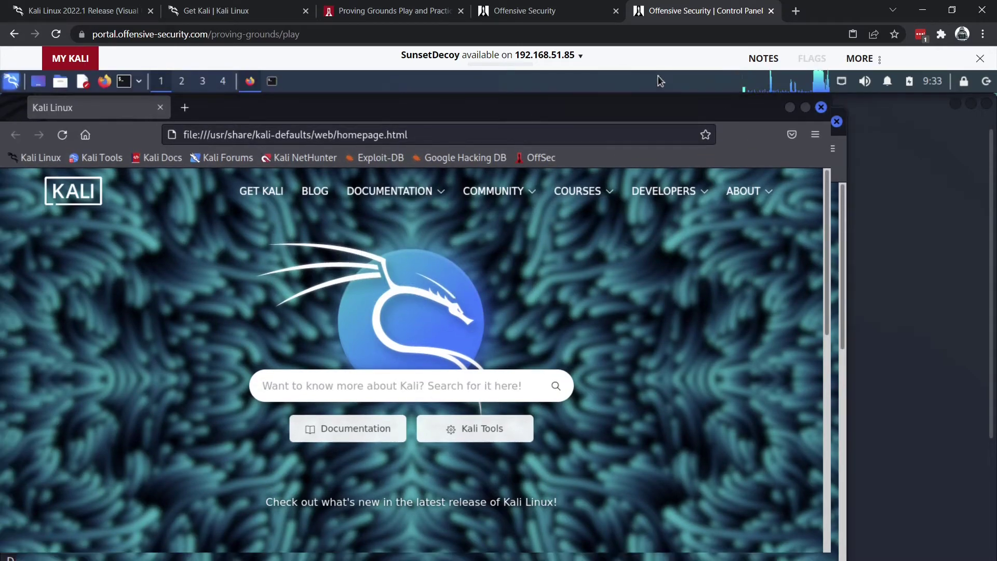
double_click(706, 111)
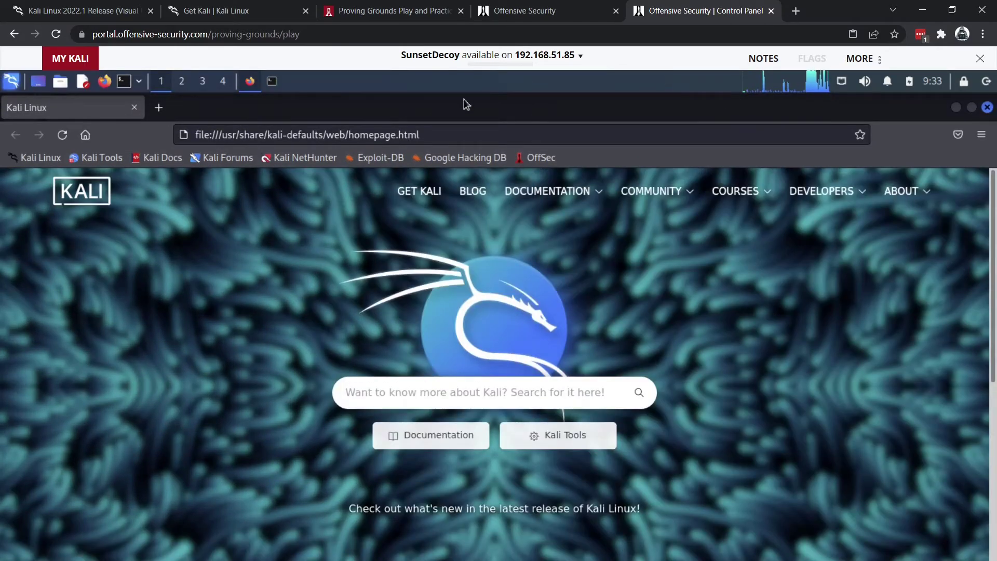
click(412, 138)
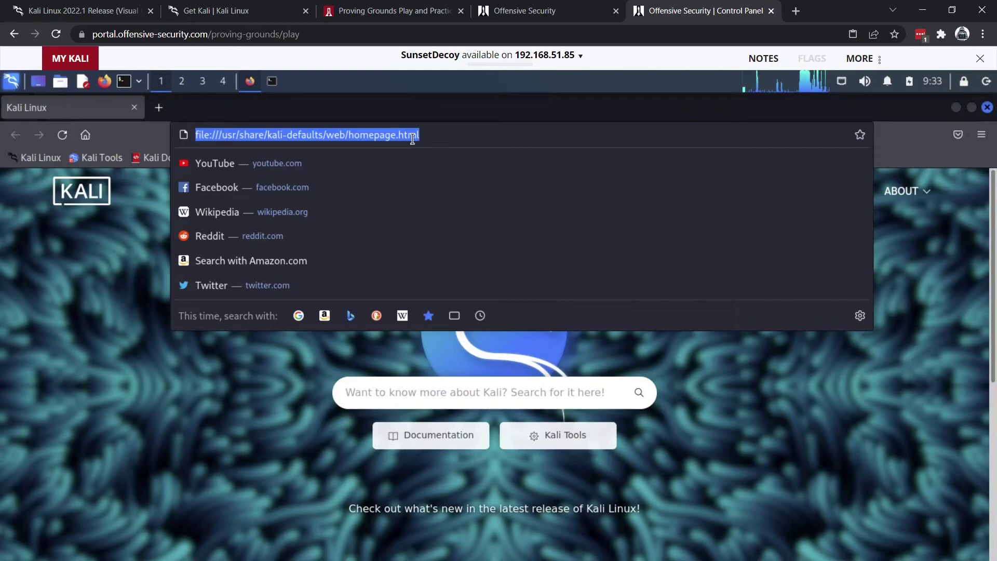
text(1)
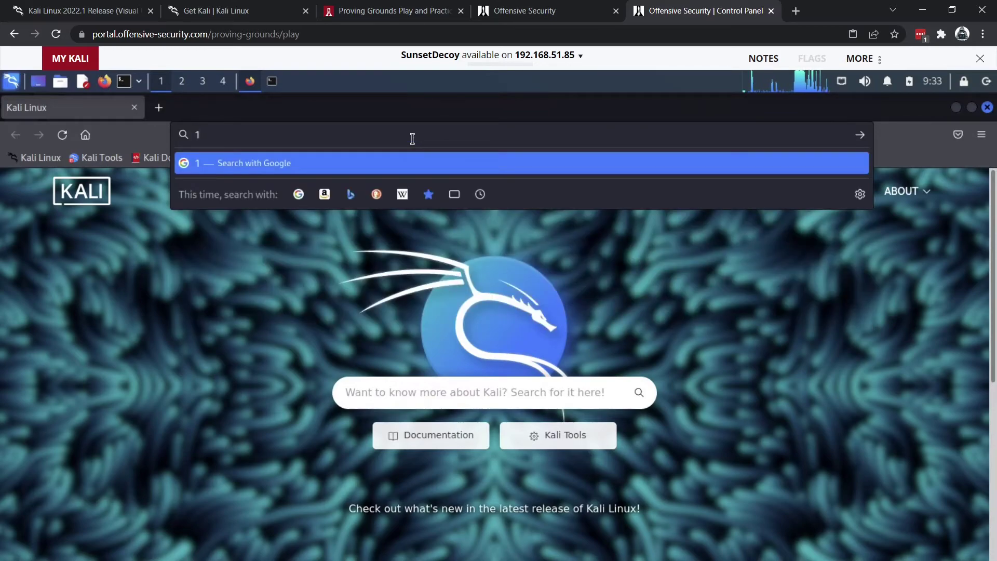
text(92.168)
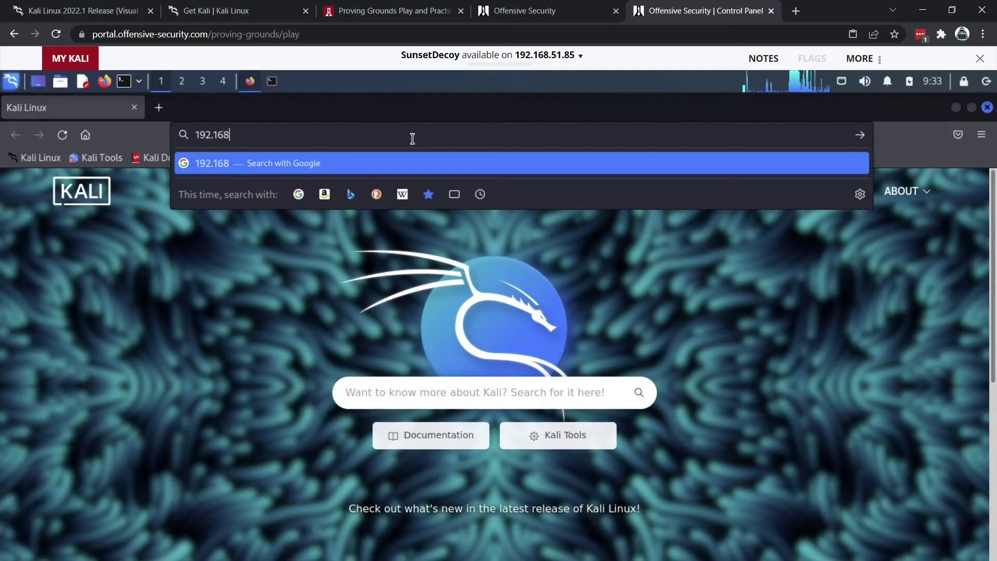
text(.51.85)
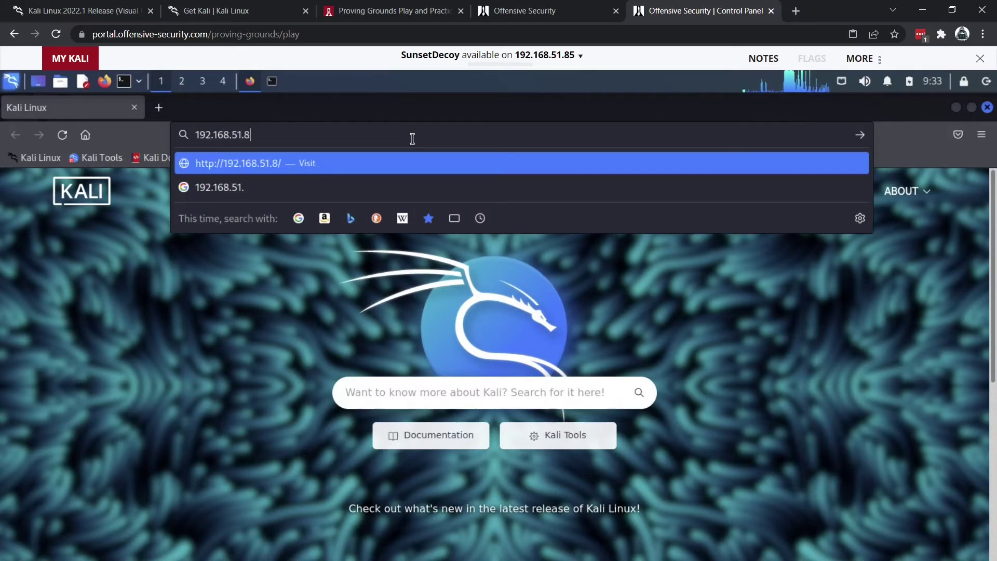
key(Return)
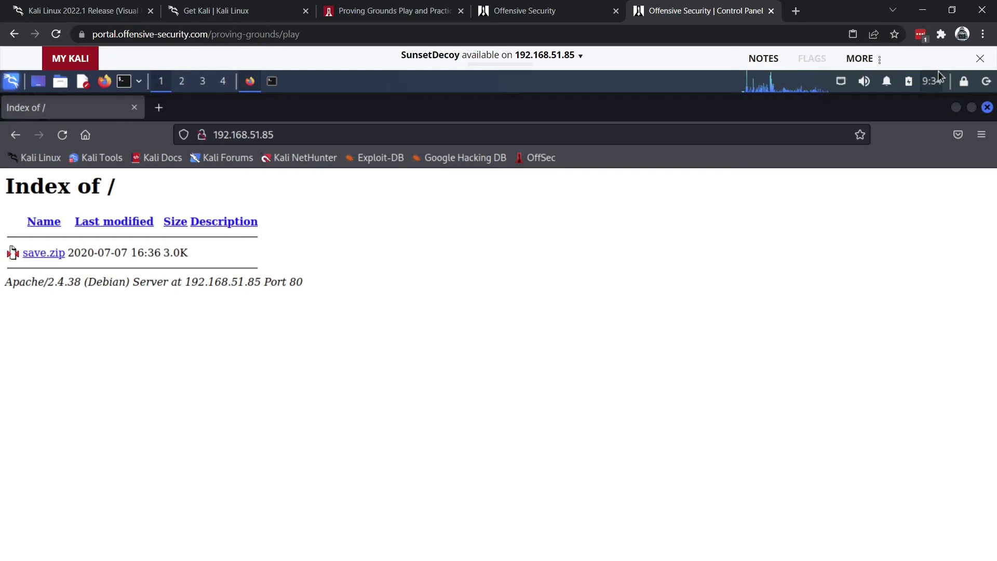
mouse_move(938, 72)
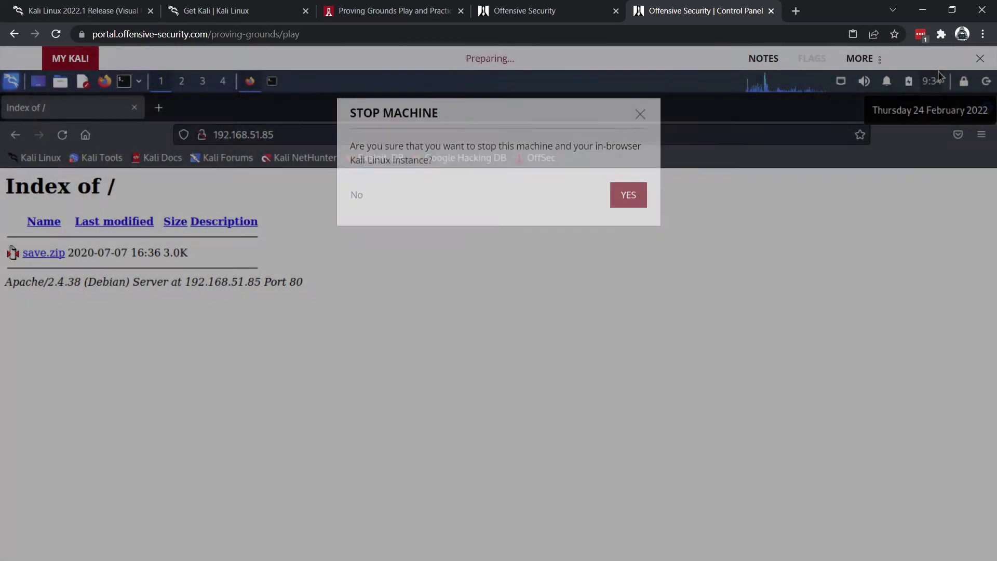
Stop SunsetDecoy, then open Djinn3's original VulnHub submission from the machine list
click(626, 200)
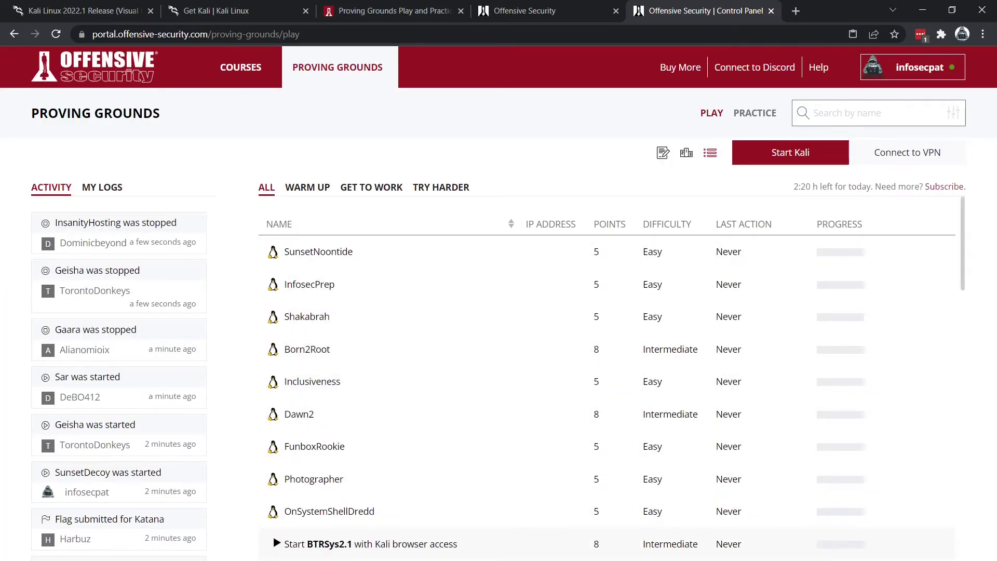
scroll(312, 381, down, 2)
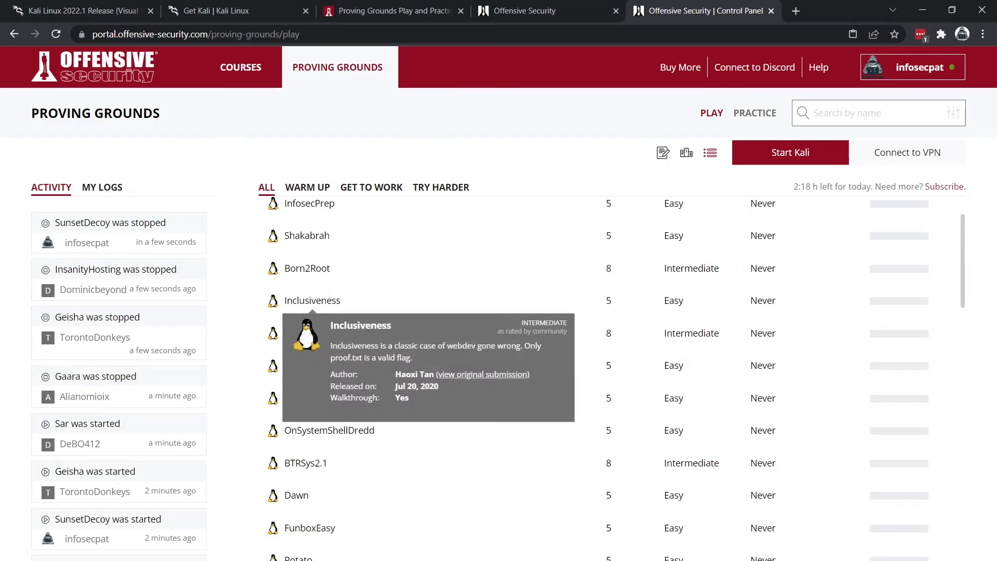
scroll(364, 436, down, 6)
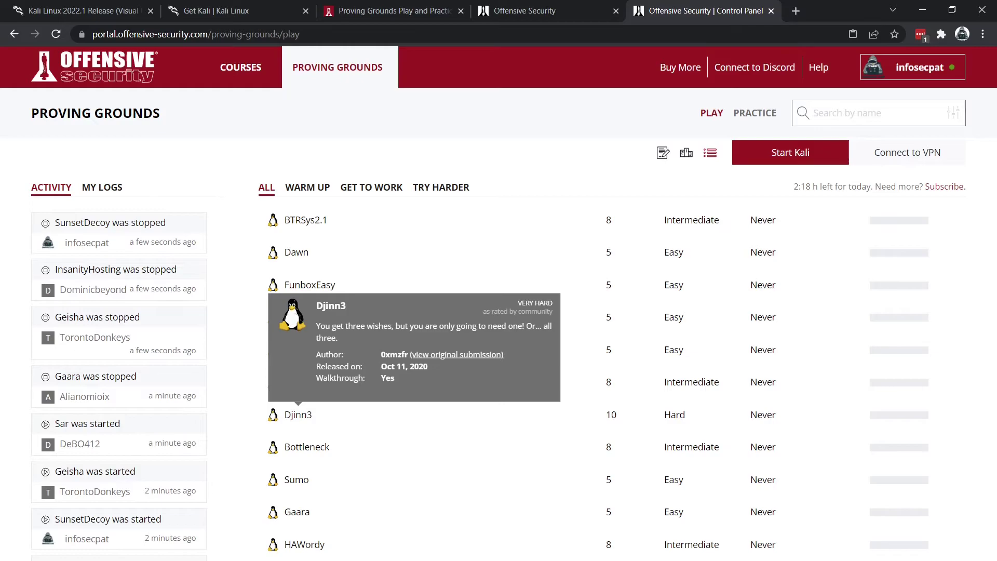
click(456, 354)
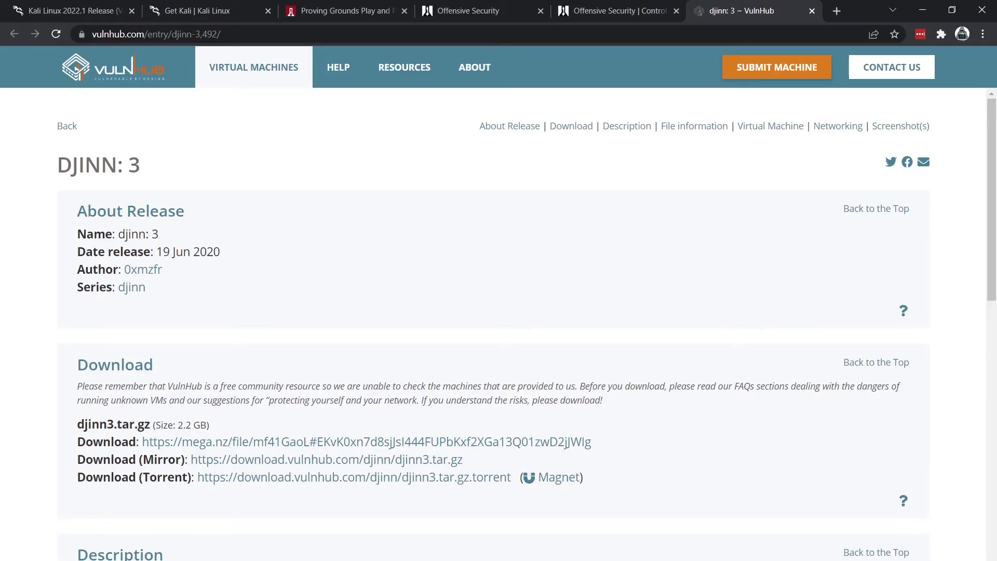
Scroll through the djinn: 3 page's download, description and file details, then return to VirtualBox
scroll(522, 324, down, 3)
scroll(522, 324, down, 2)
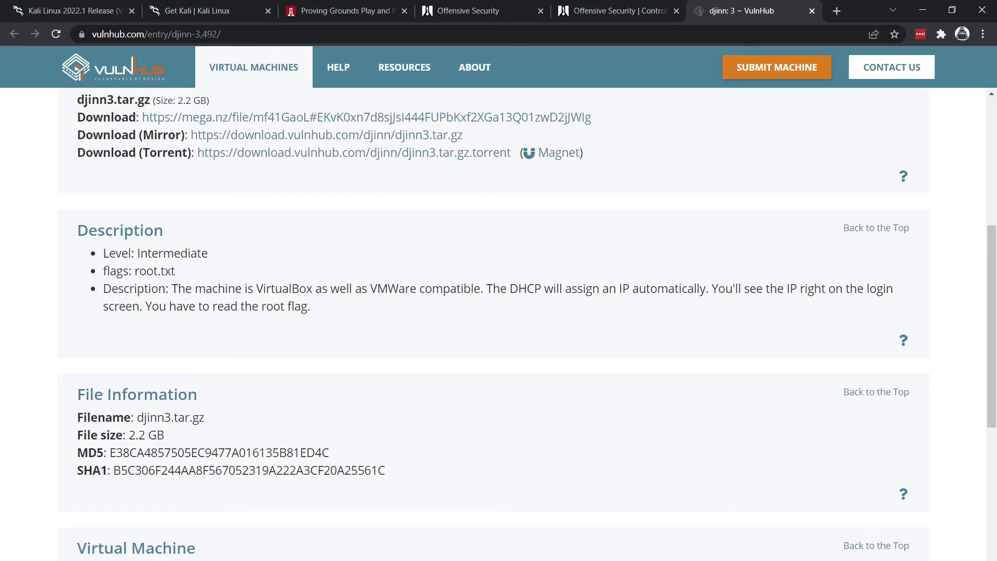
scroll(520, 322, down, 4)
scroll(519, 322, up, 5)
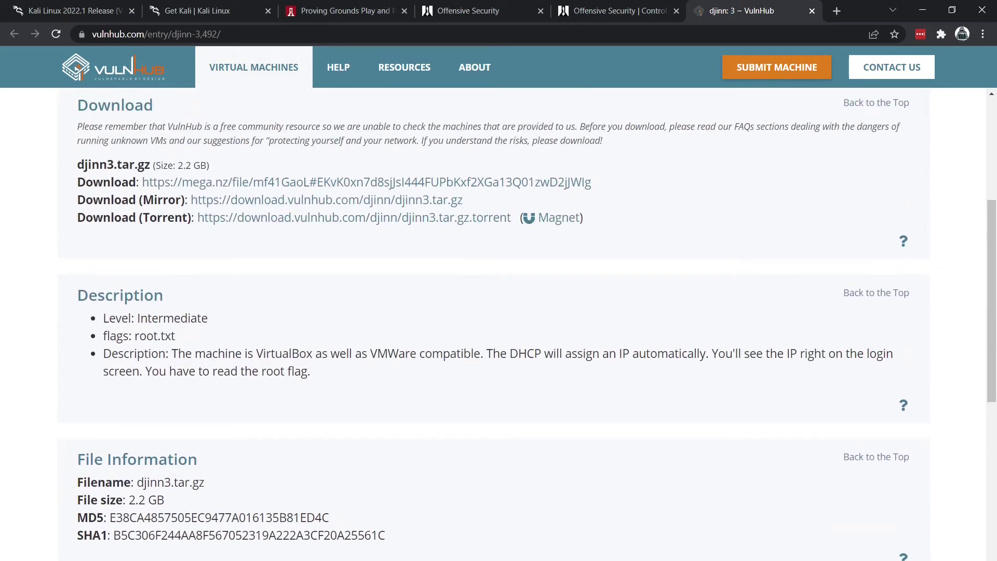
scroll(499, 322, up, 5)
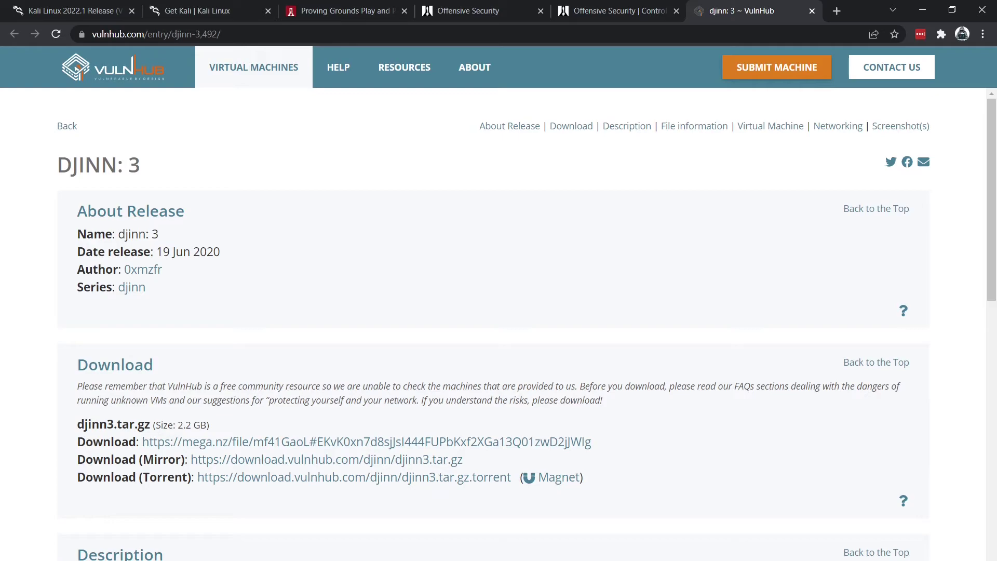
click(923, 9)
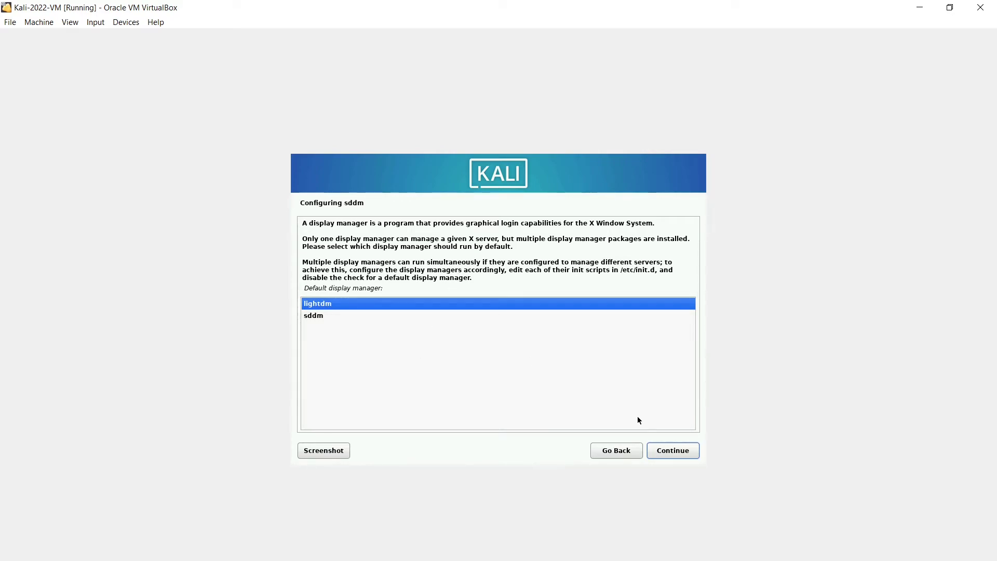
Keep lightdm as the default display manager and continue the installation
click(672, 452)
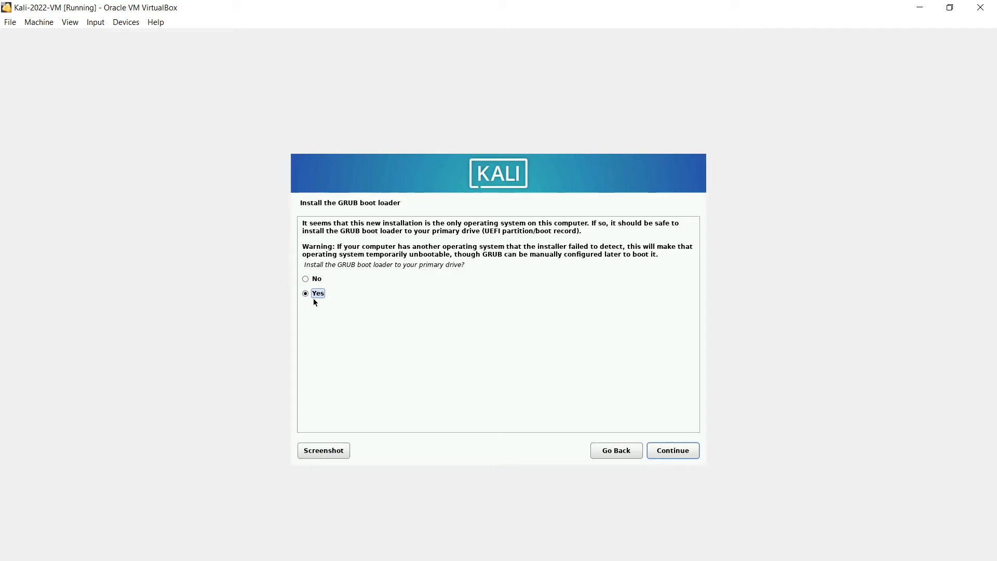
Install the GRUB boot loader on /dev/sda
click(669, 454)
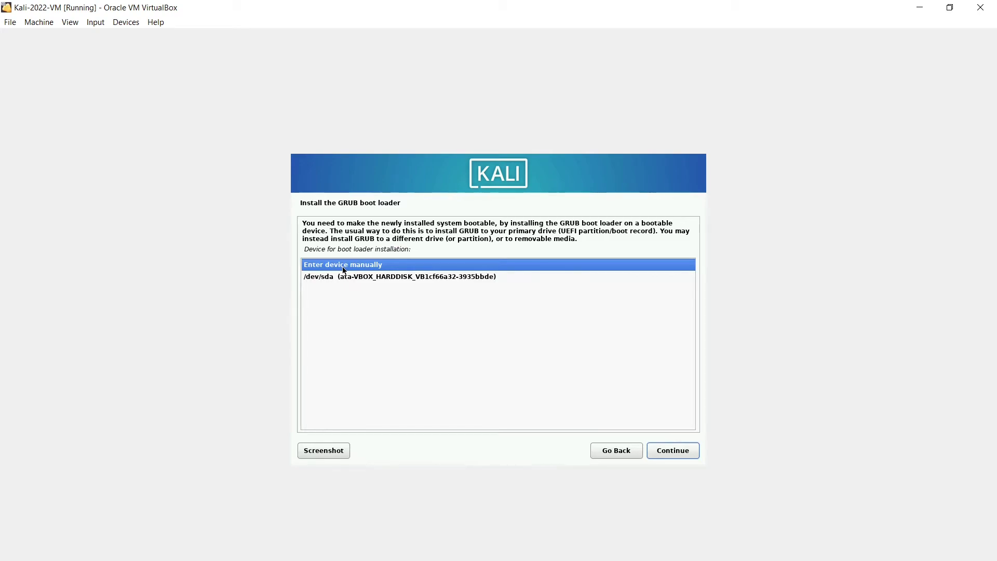
click(348, 279)
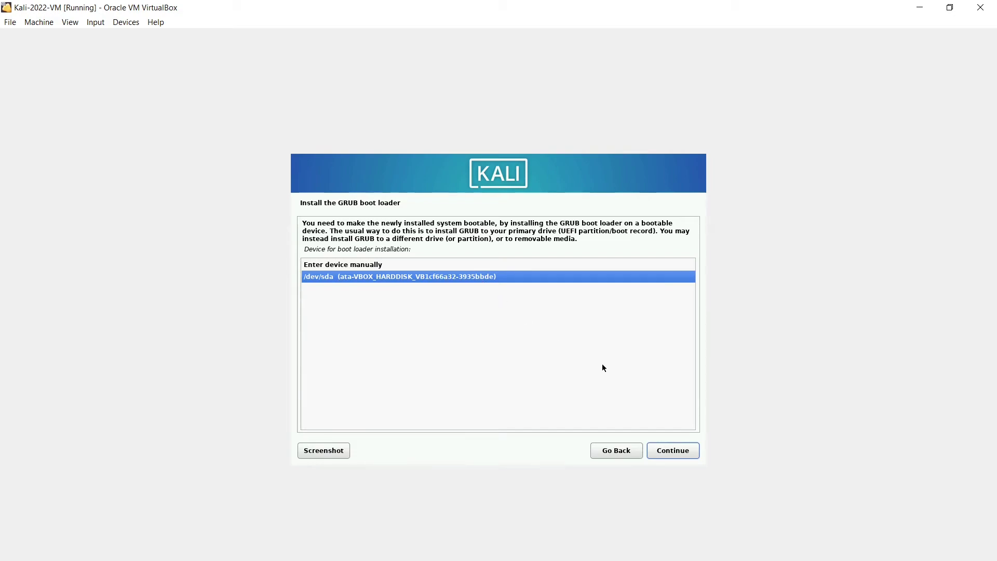
click(684, 453)
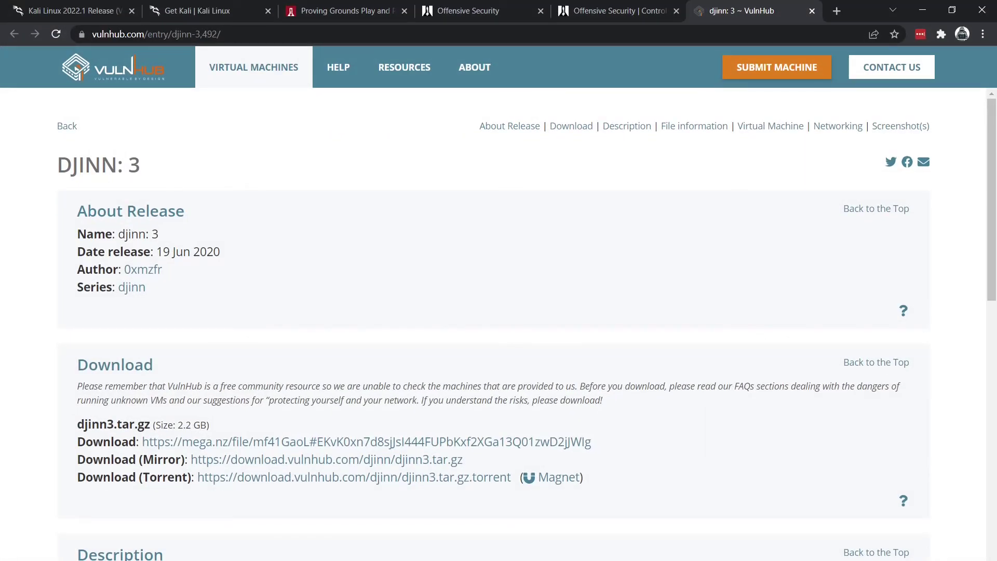
Switch to the Proving Grounds Play and Practice page and scroll through its plans
click(467, 10)
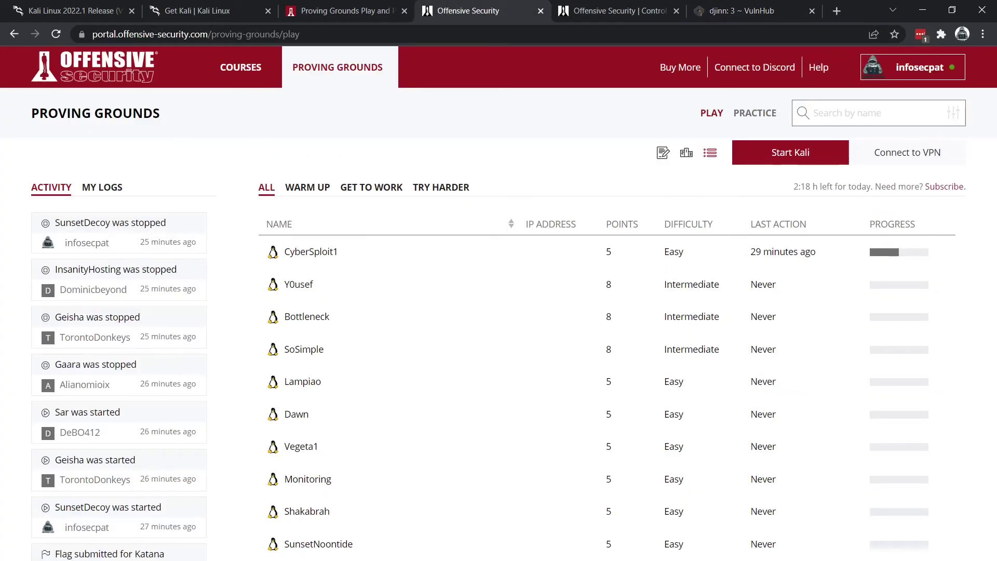
key(ctrl+Page_Up)
scroll(499, 311, up, 10)
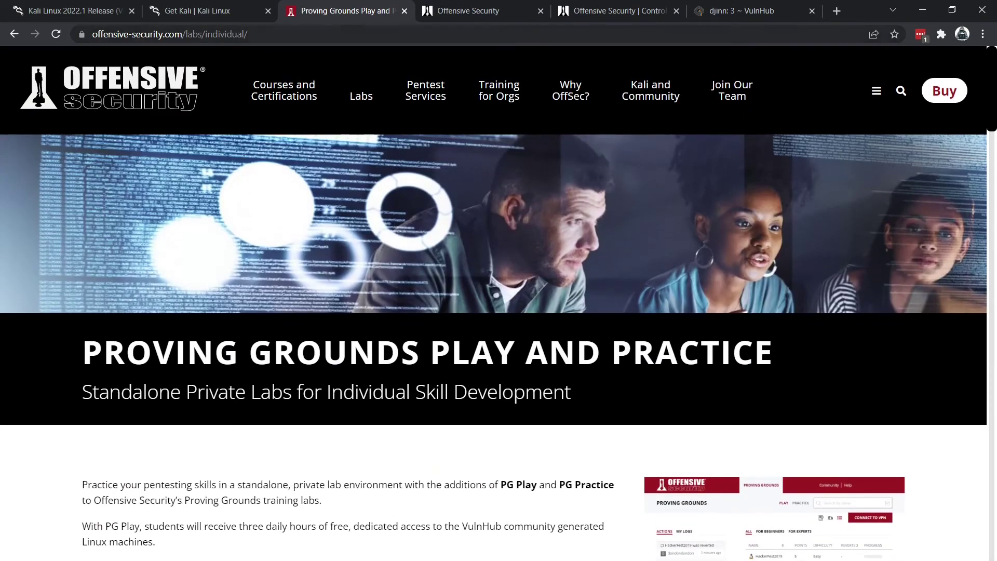
scroll(499, 311, down, 10)
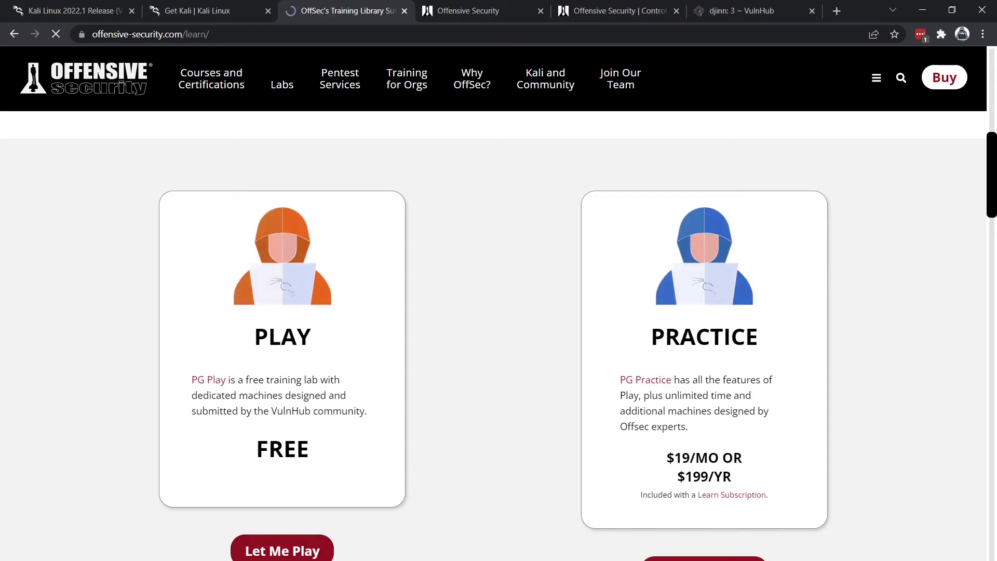
Scroll through the /learn/ course list, briefly highlighting the first course
scroll(498, 333, down, 5)
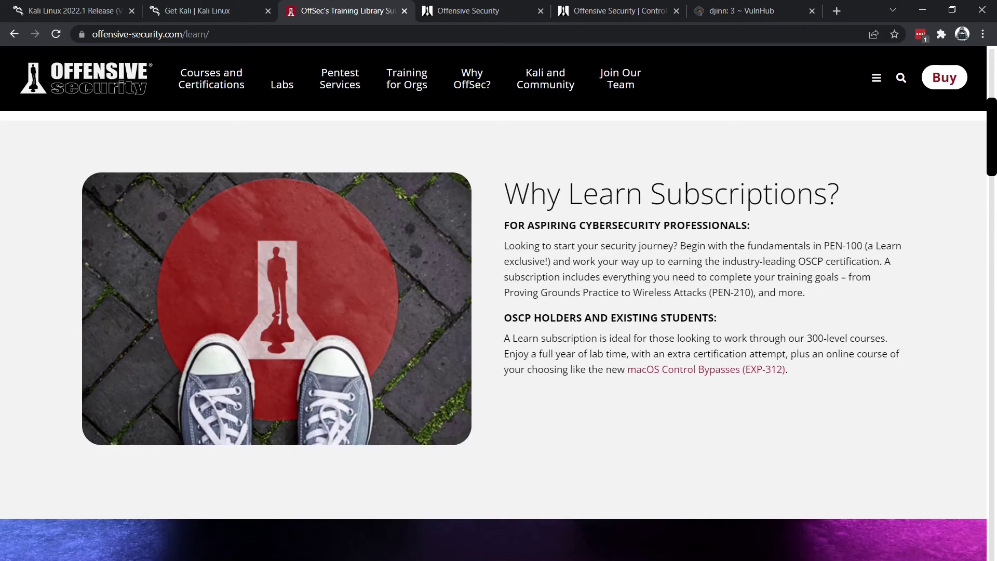
scroll(498, 332, down, 5)
scroll(499, 332, down, 5)
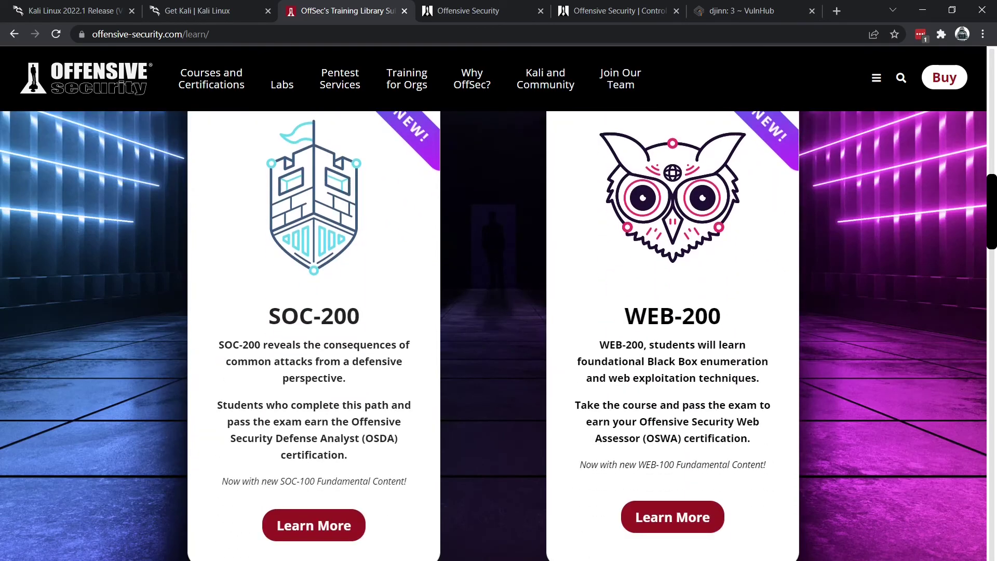
scroll(499, 332, down, 10)
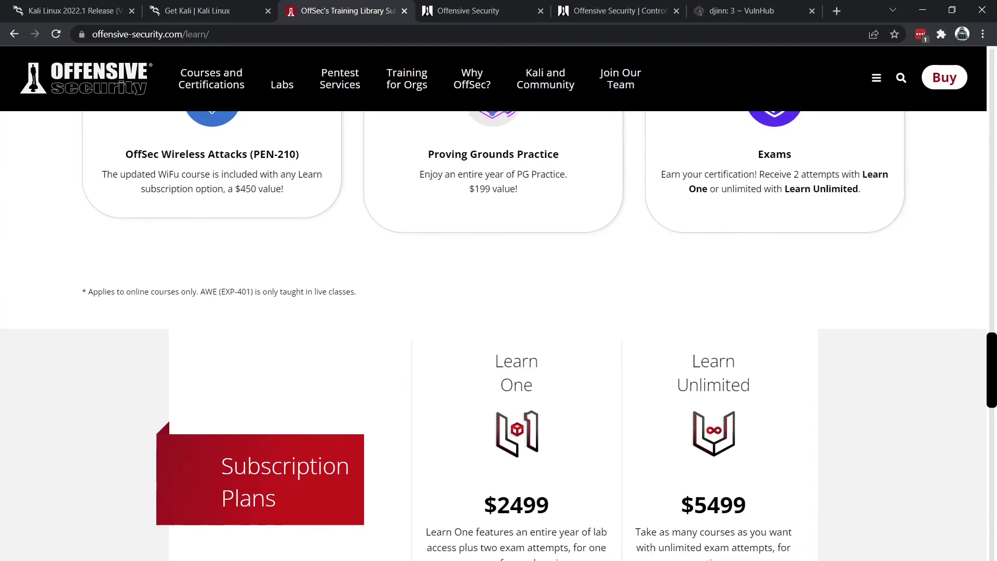
scroll(499, 332, down, 5)
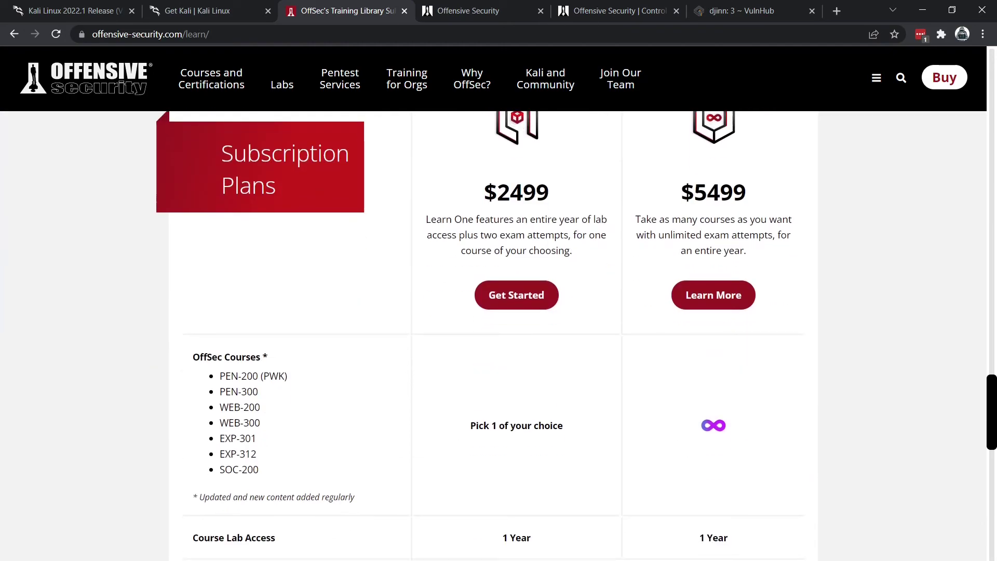
drag(226, 376, 279, 376)
click(278, 376)
scroll(498, 332, down, 5)
scroll(499, 332, up, 6)
scroll(498, 332, up, 20)
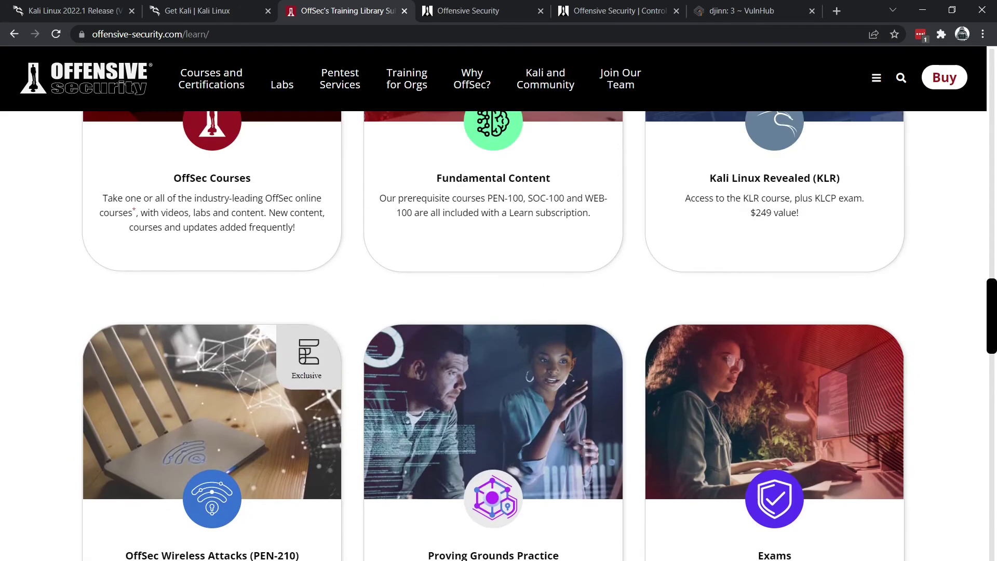
scroll(499, 333, up, 15)
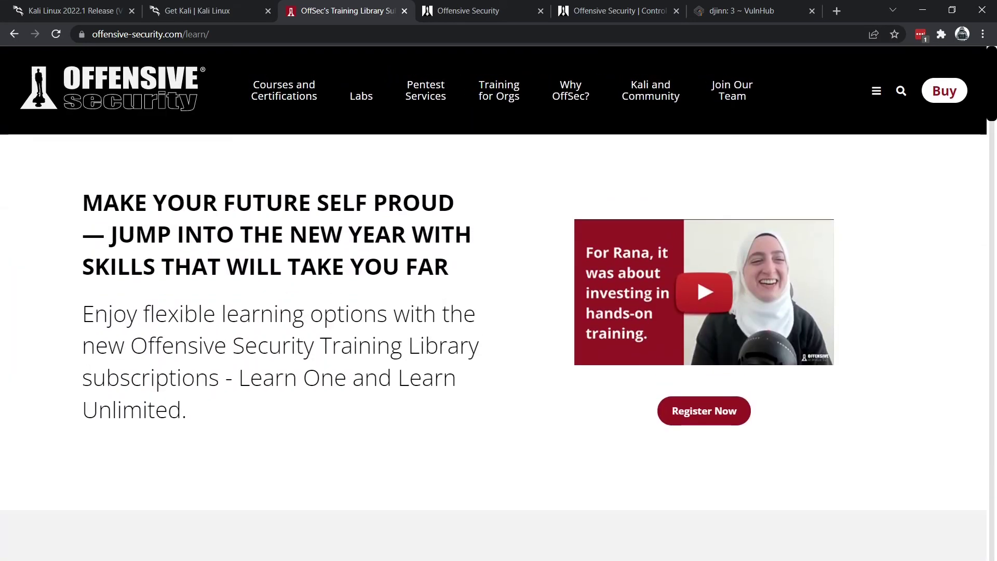
Go back to the Proving Grounds Play/Practice page and highlight 'VulnHub community' in the Play card
key(alt+Left)
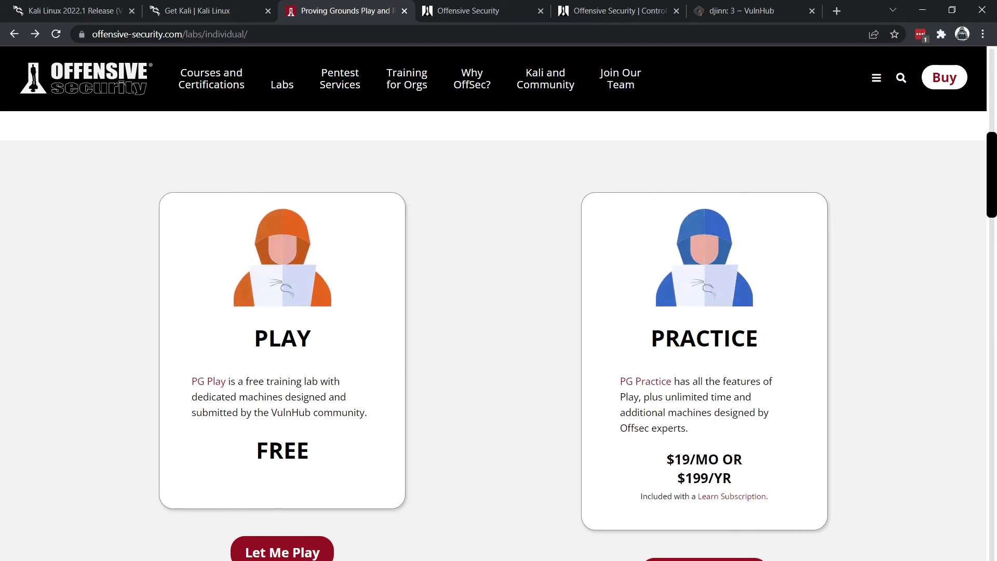
drag(272, 412, 360, 412)
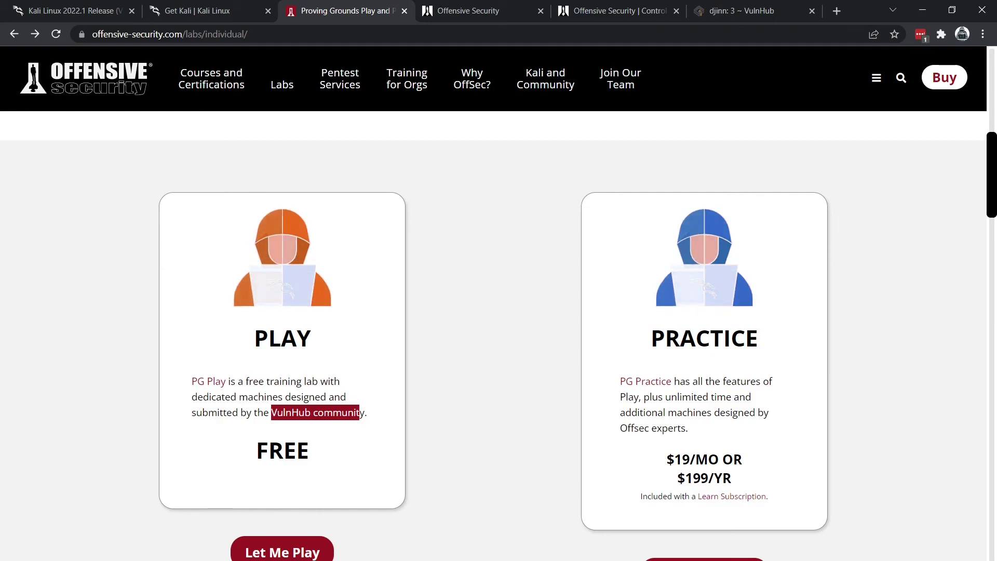
key(Escape)
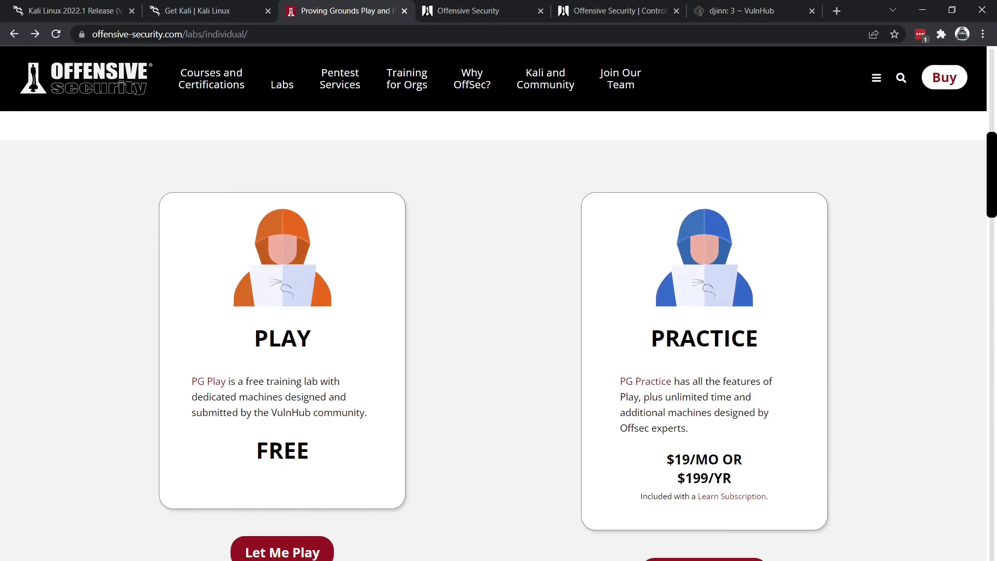
Filter the Play machines by Warm Up, Get To Work, then Try Harder, and minimize Chrome
key(ctrl+Tab)
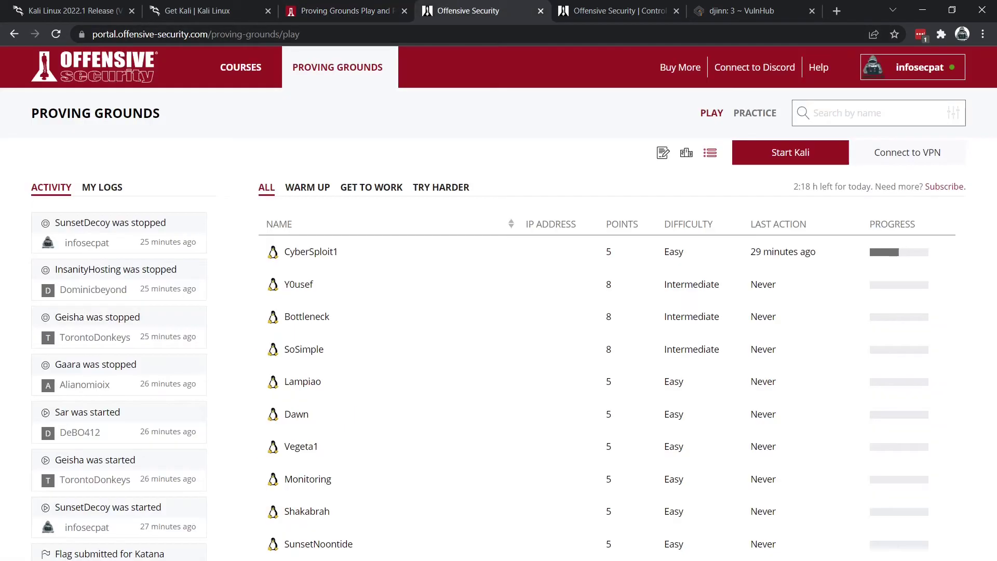
scroll(317, 311, down, 10)
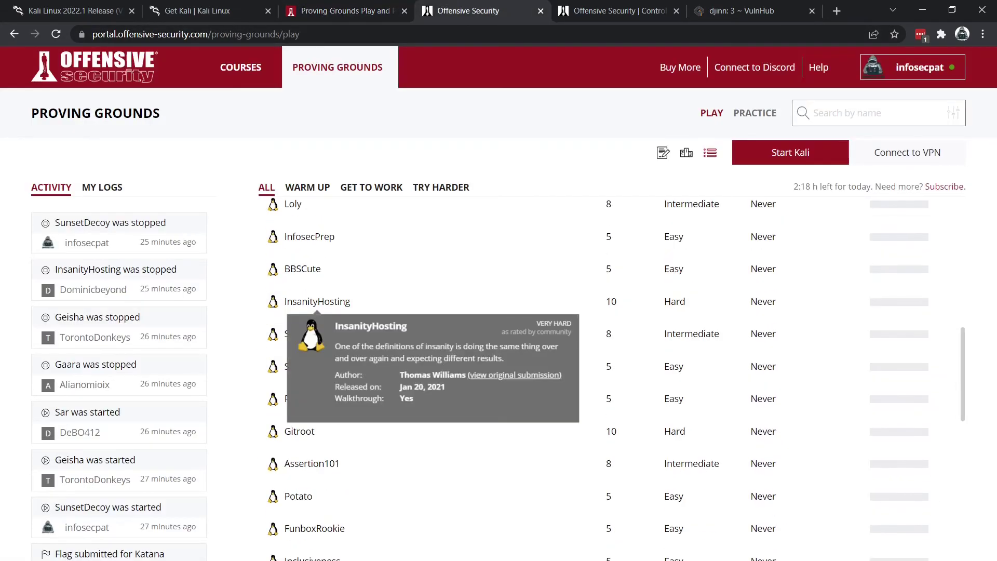
click(307, 187)
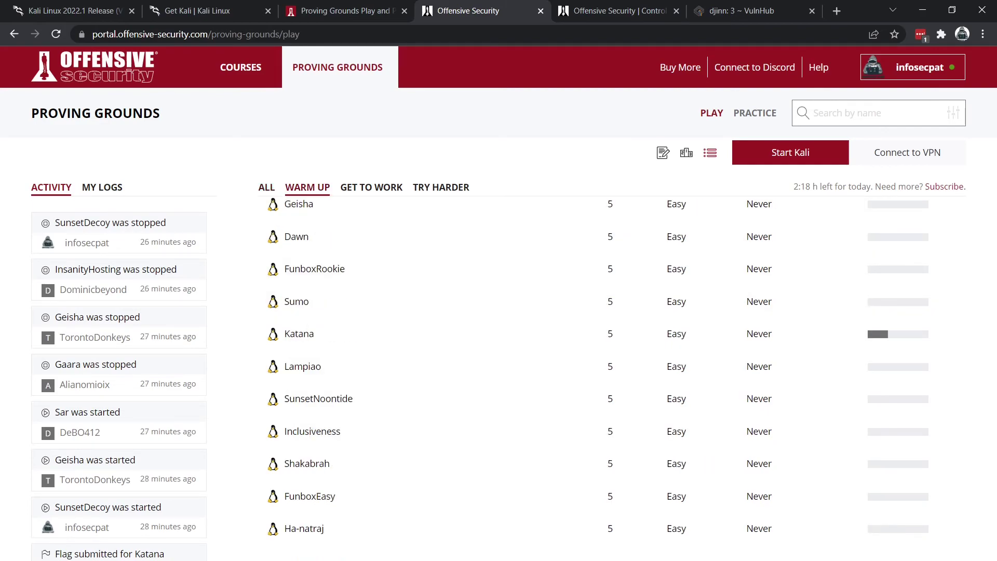
click(371, 187)
click(441, 187)
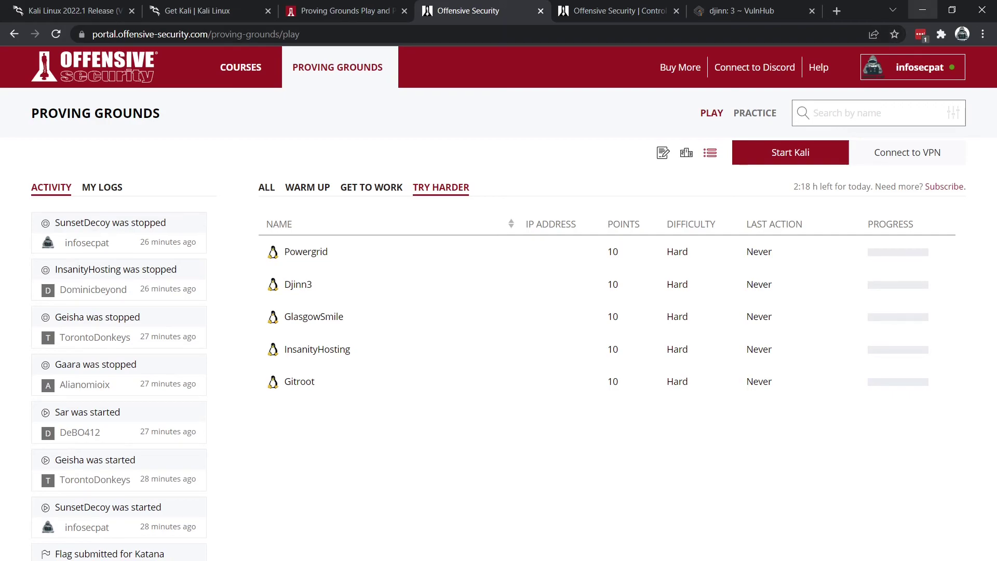
click(922, 11)
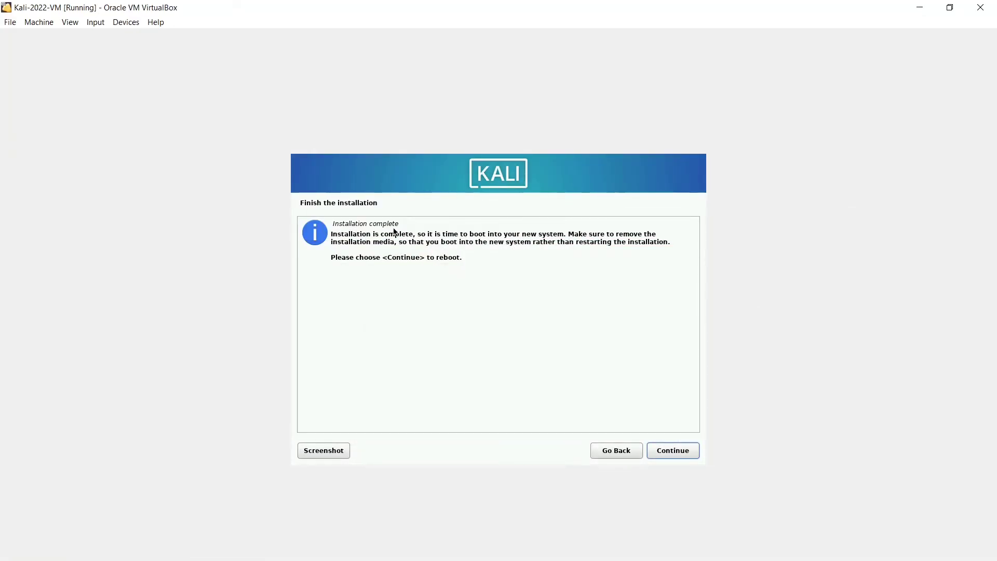
Continue to reboot Kali-2022-VM, hide VirtualBox Manager, and maximize the VM window at the login screen
click(665, 452)
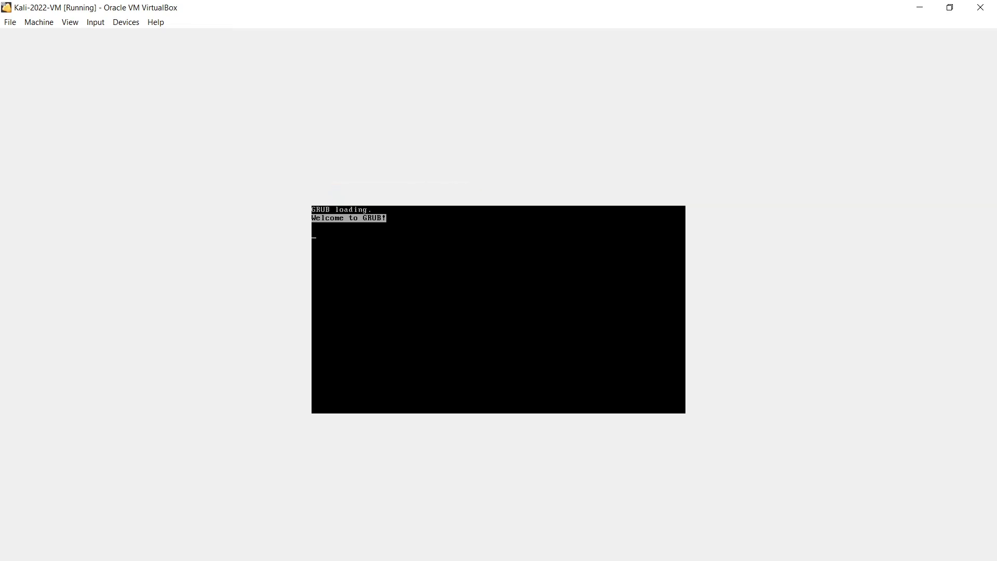
click(950, 7)
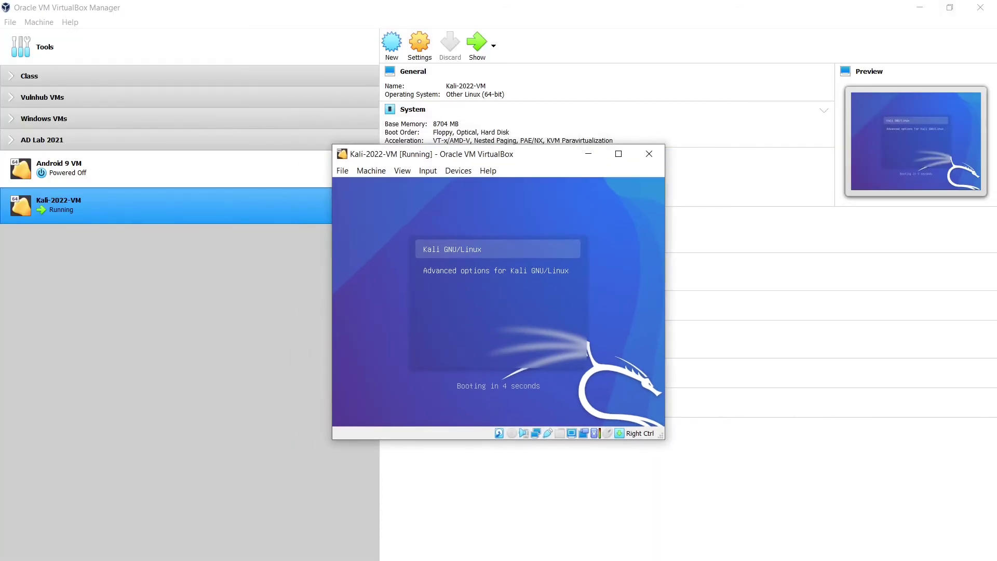
click(920, 7)
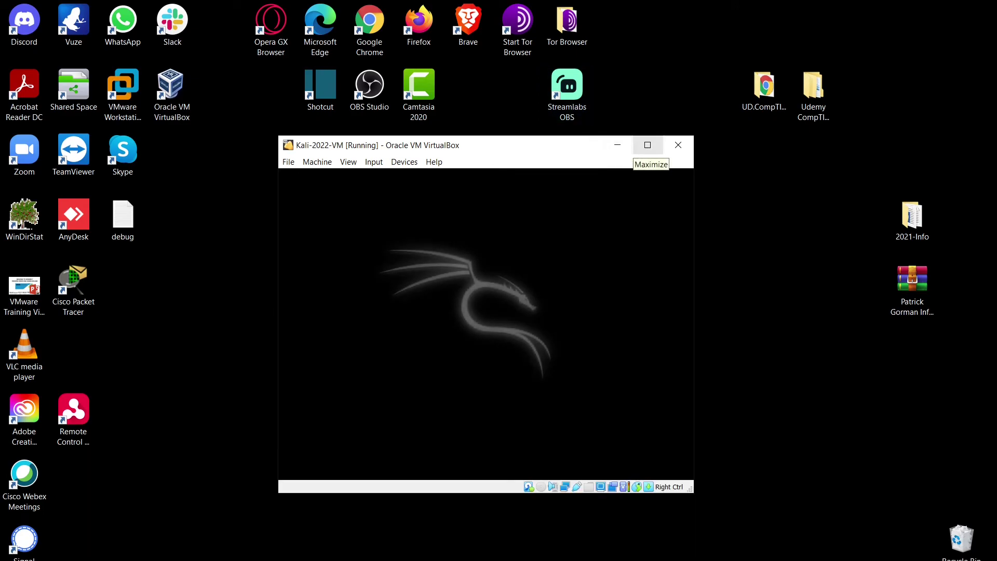
click(648, 145)
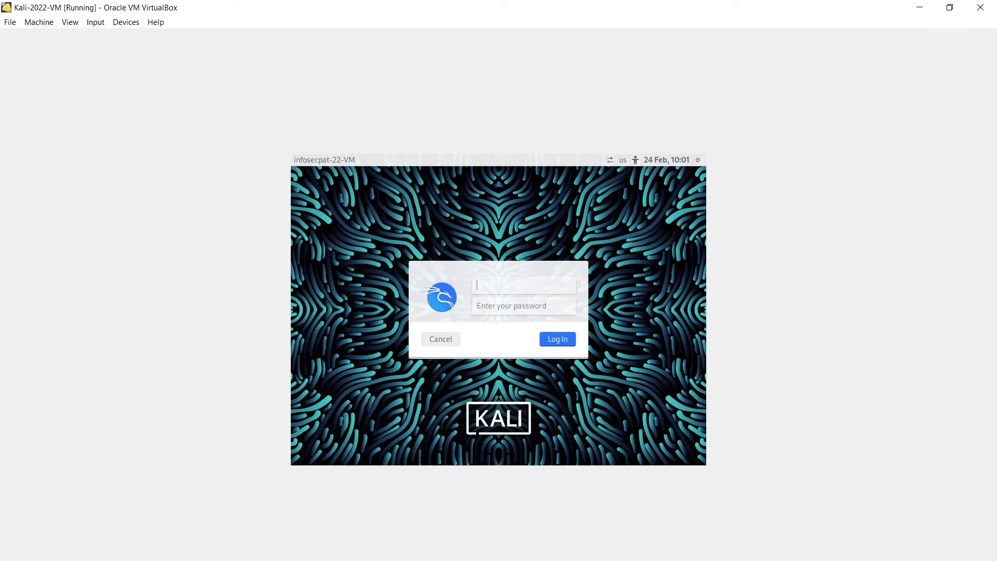
Log in to Kali with the user's username and password
text(infosecpat)
key(Tab)
text(••••••••••••)
key(Return)
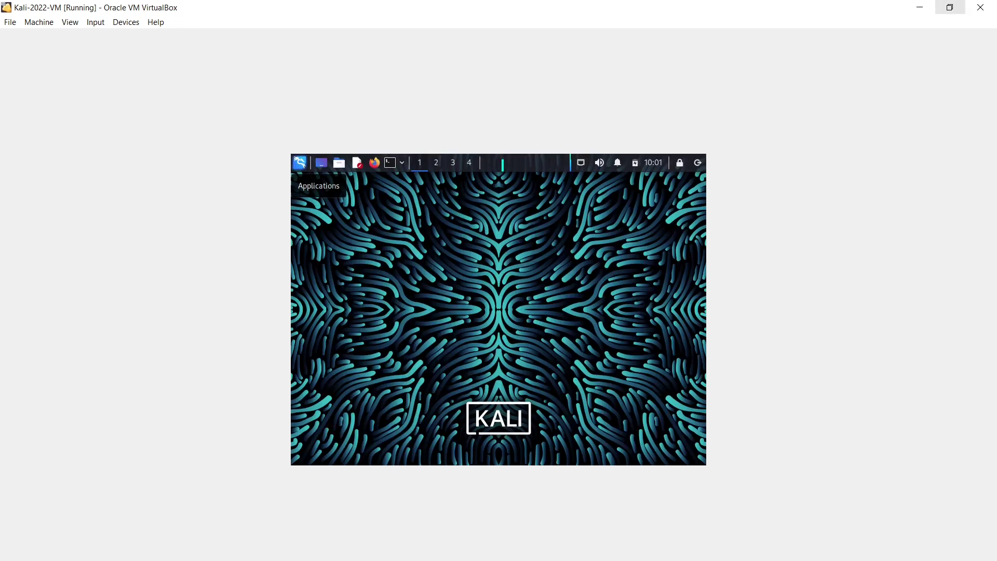
Switch the VM to View > Full-screen Mode and open a terminal with Ctrl+Alt+T
click(950, 8)
click(648, 145)
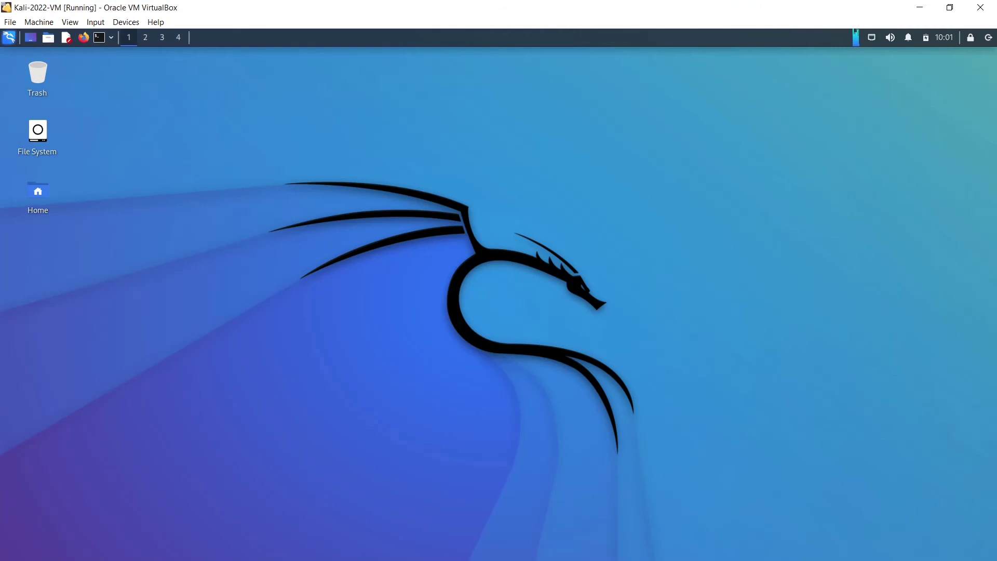
click(70, 21)
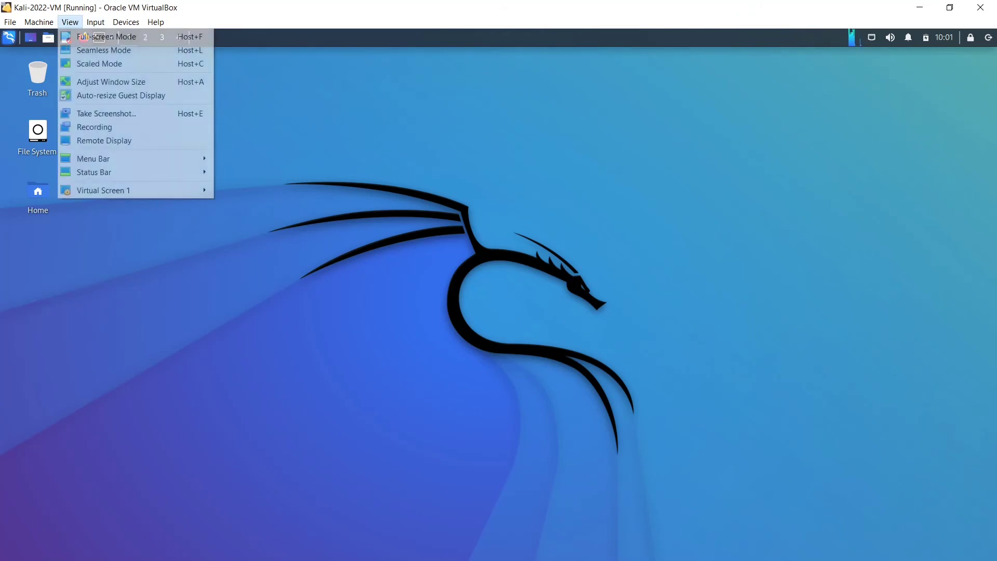
click(107, 36)
click(473, 359)
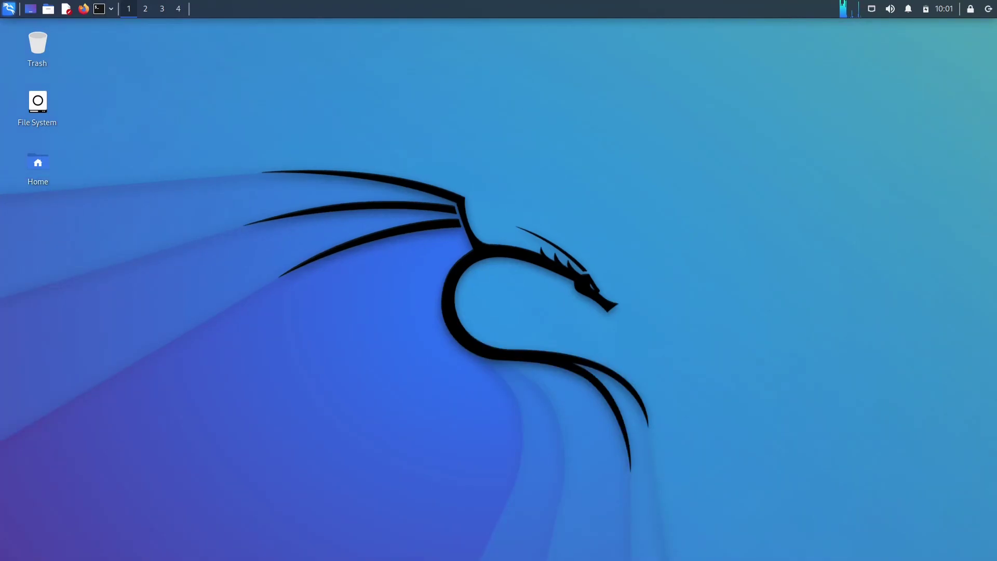
key(ctrl+alt+t)
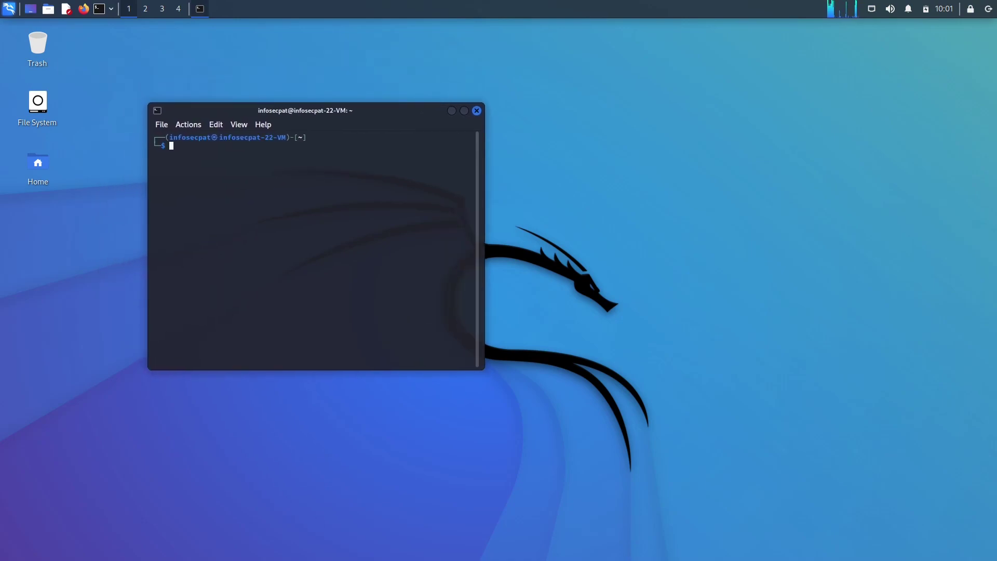
Enlarge the terminal font and become root with 'sudo su' and the sudo password
key(ctrl+plus)
key(ctrl+plus)
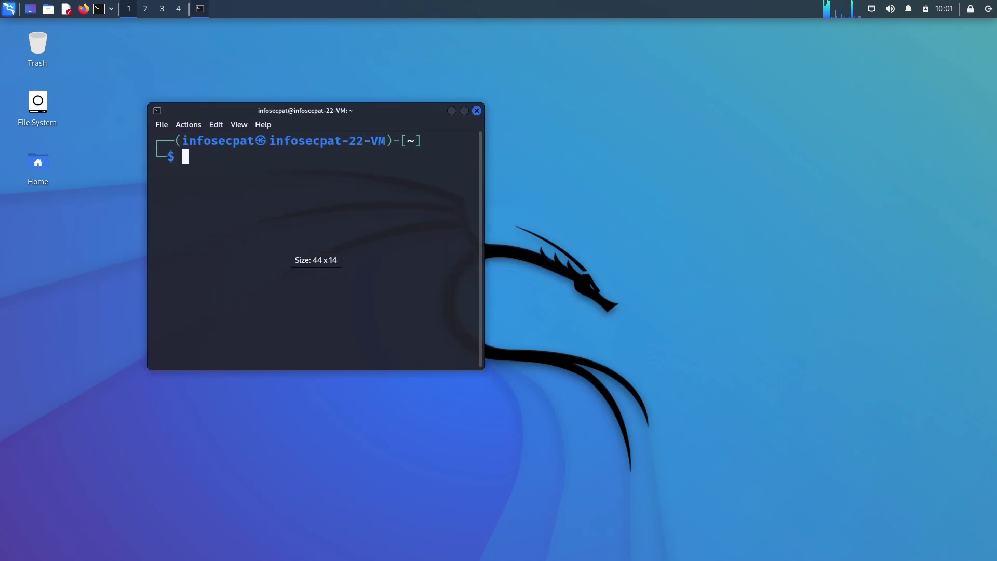
text(sudo su)
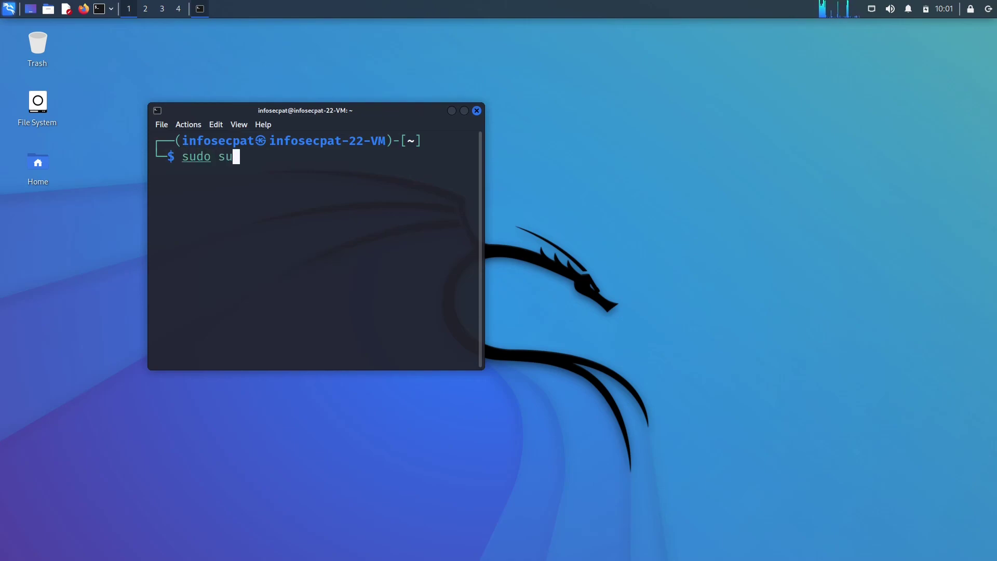
key(Return)
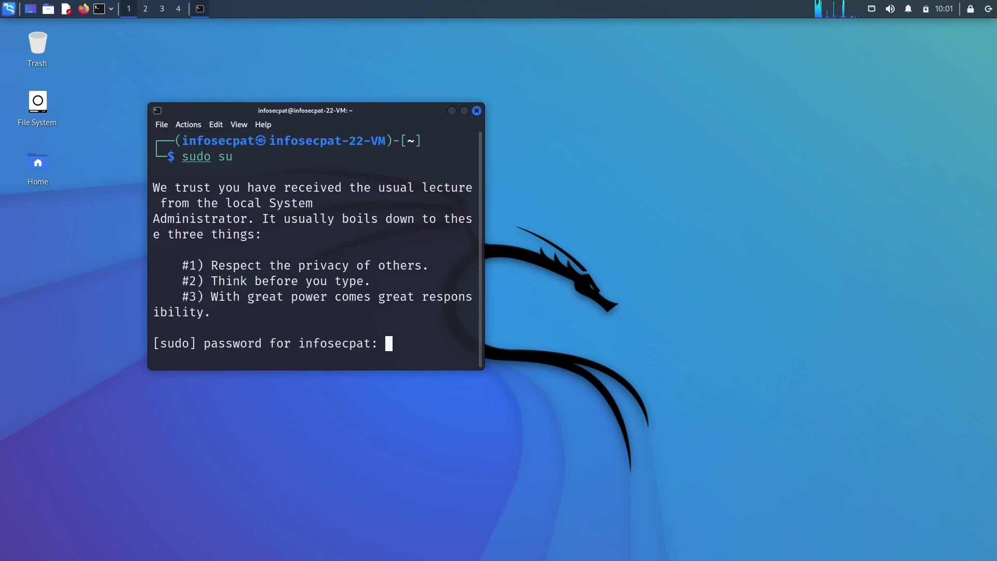
key(Return)
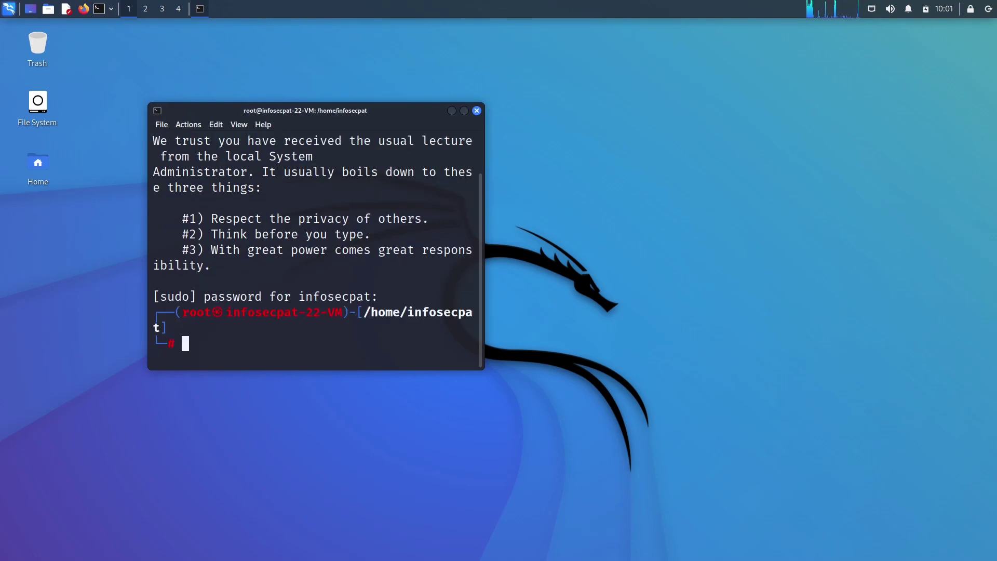
Maximize the terminal, run 'cat /etc/os-release' showing Kali 2022.1, then minimize it
click(464, 111)
text(cat /)
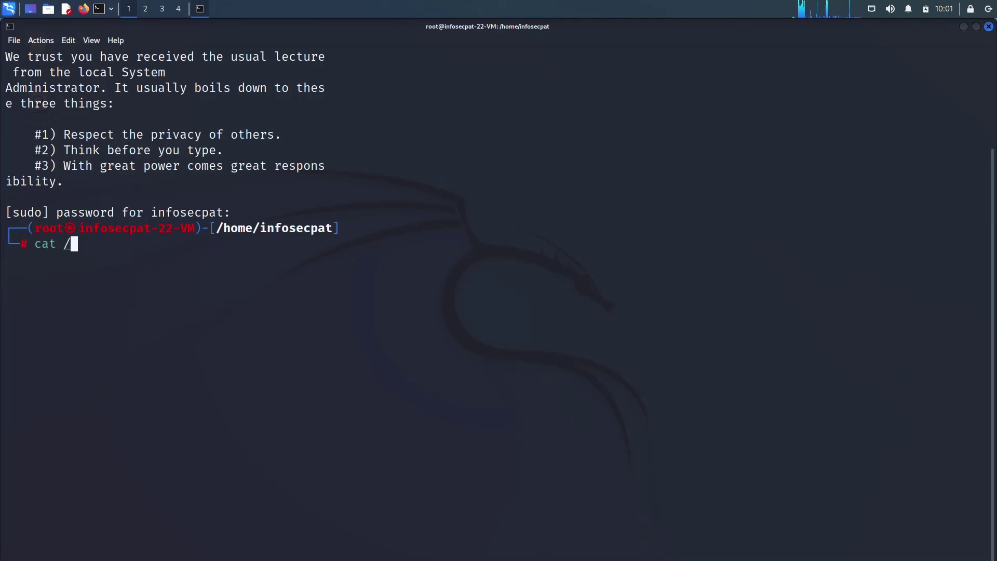
text(etc/os)
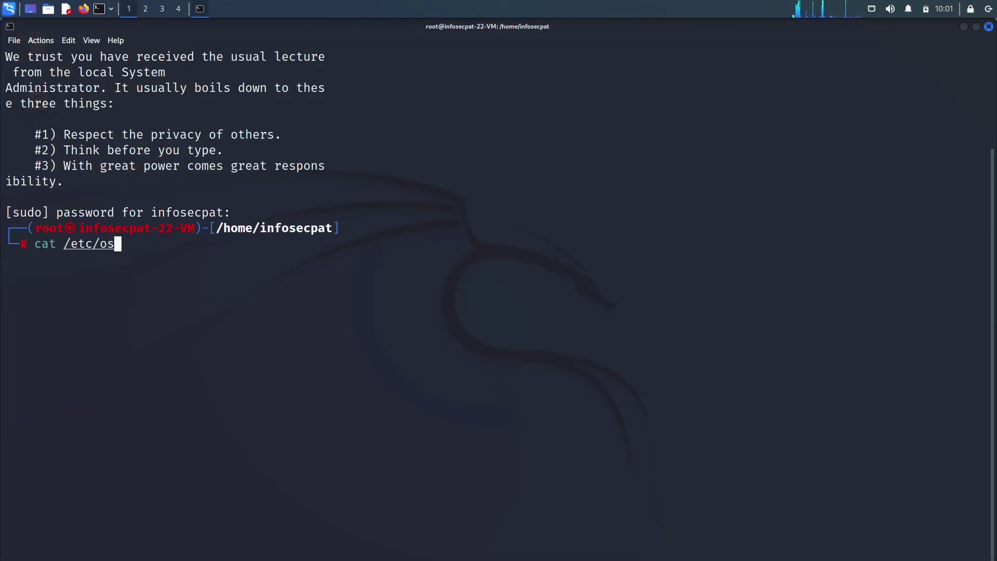
text(-re)
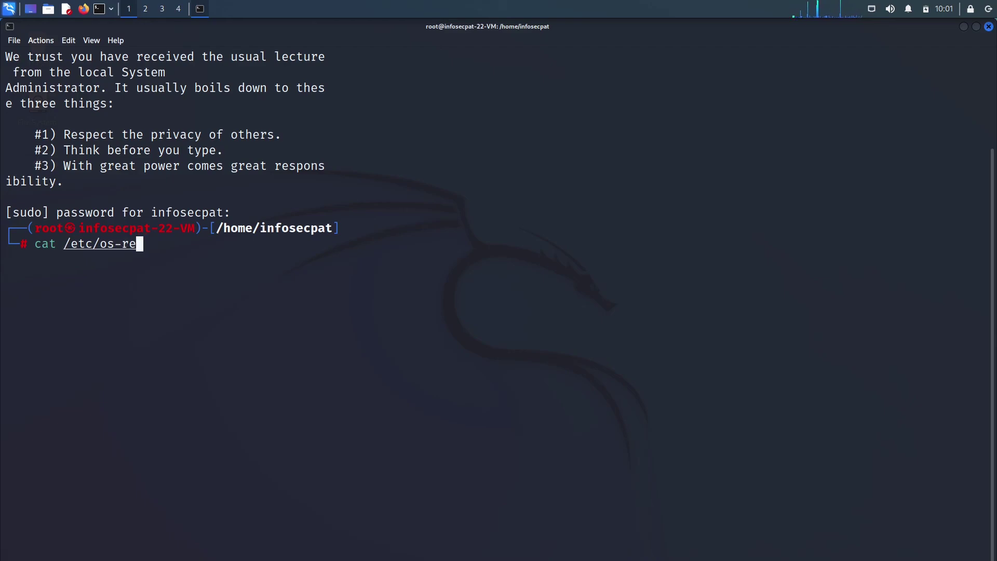
key(Tab)
key(Return)
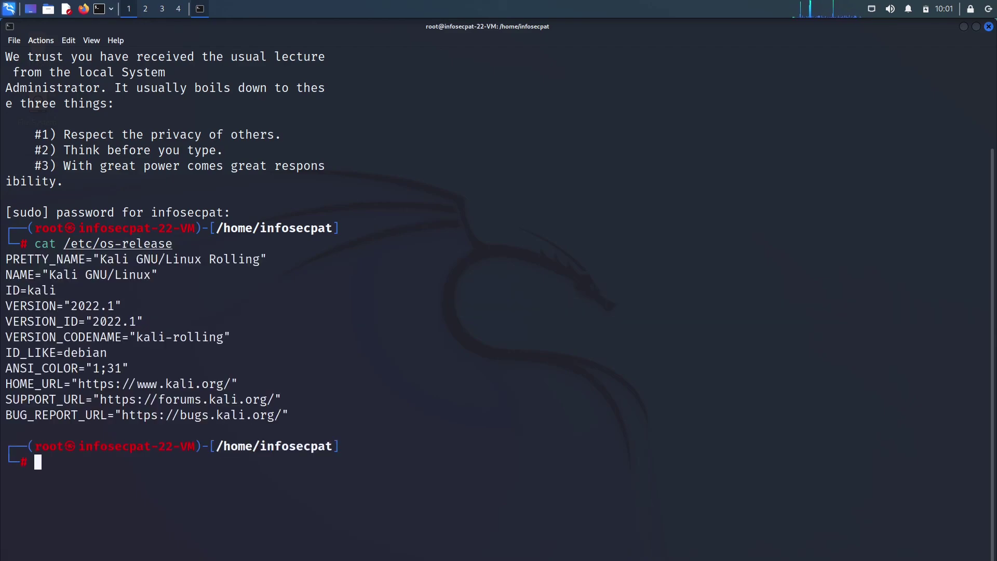
scroll(498, 291, up, 1)
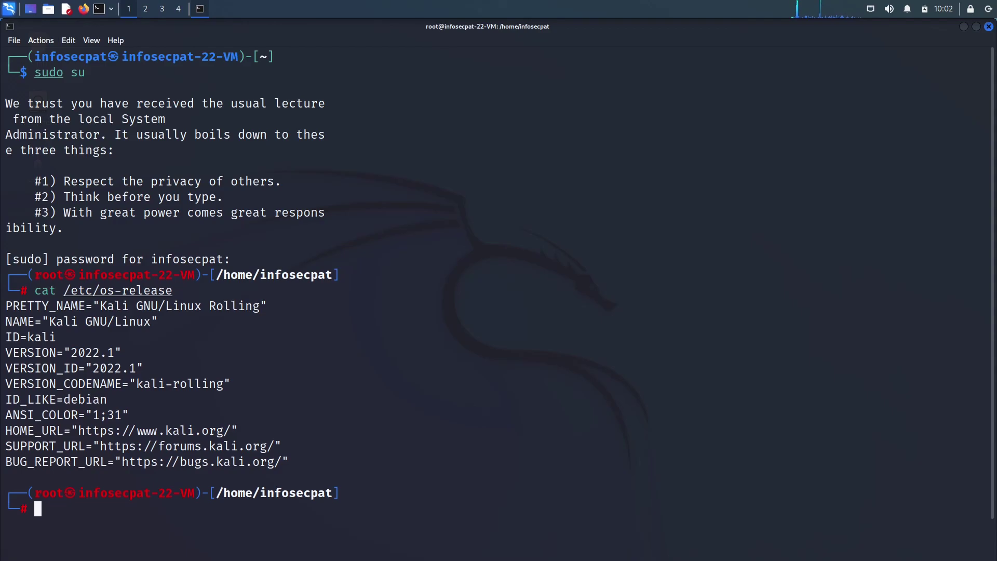
click(964, 27)
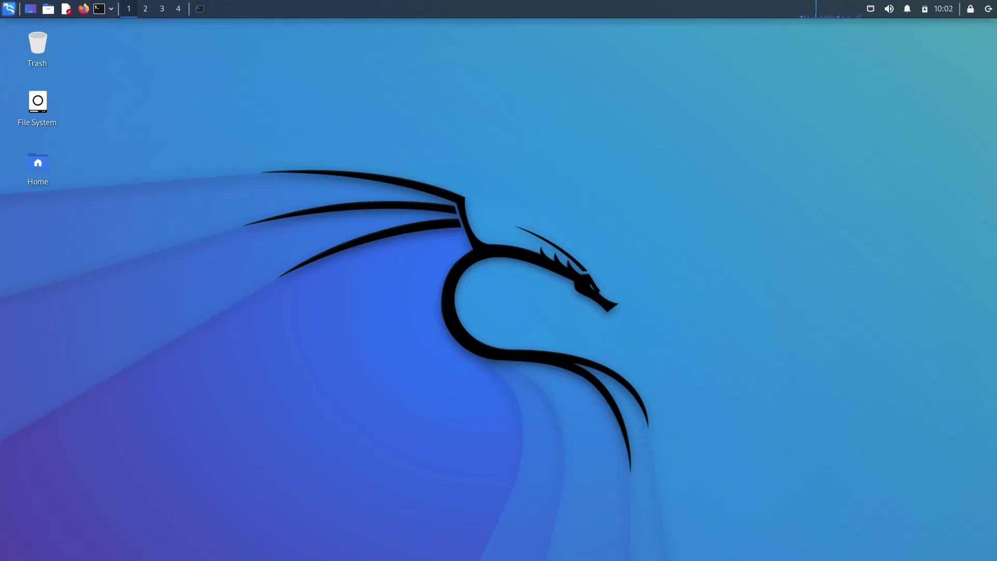
Drag the Trash icon from the top-left to the bottom-right corner of the Kali desktop
drag(212, 122, 663, 470)
drag(715, 500, 716, 500)
drag(37, 44, 931, 550)
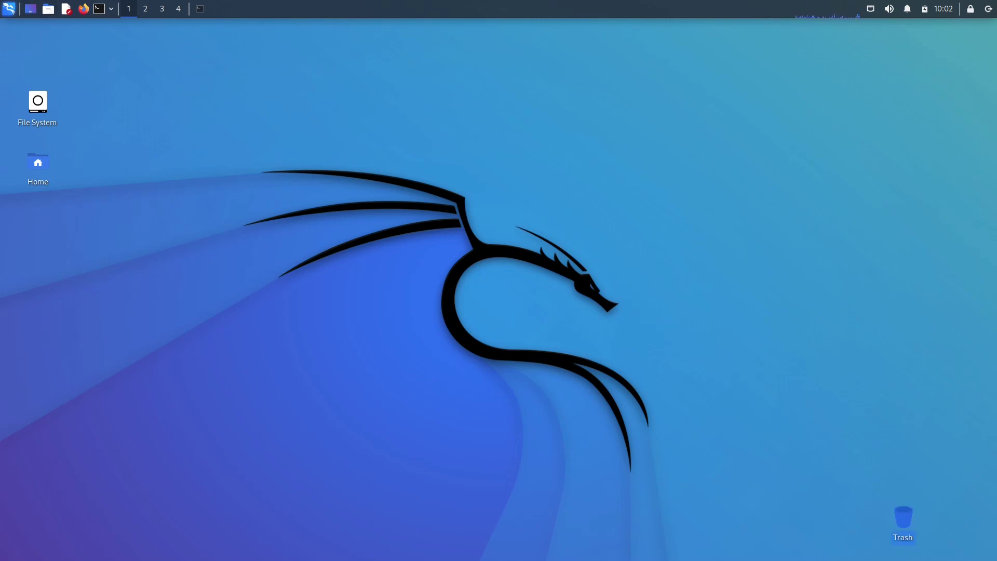